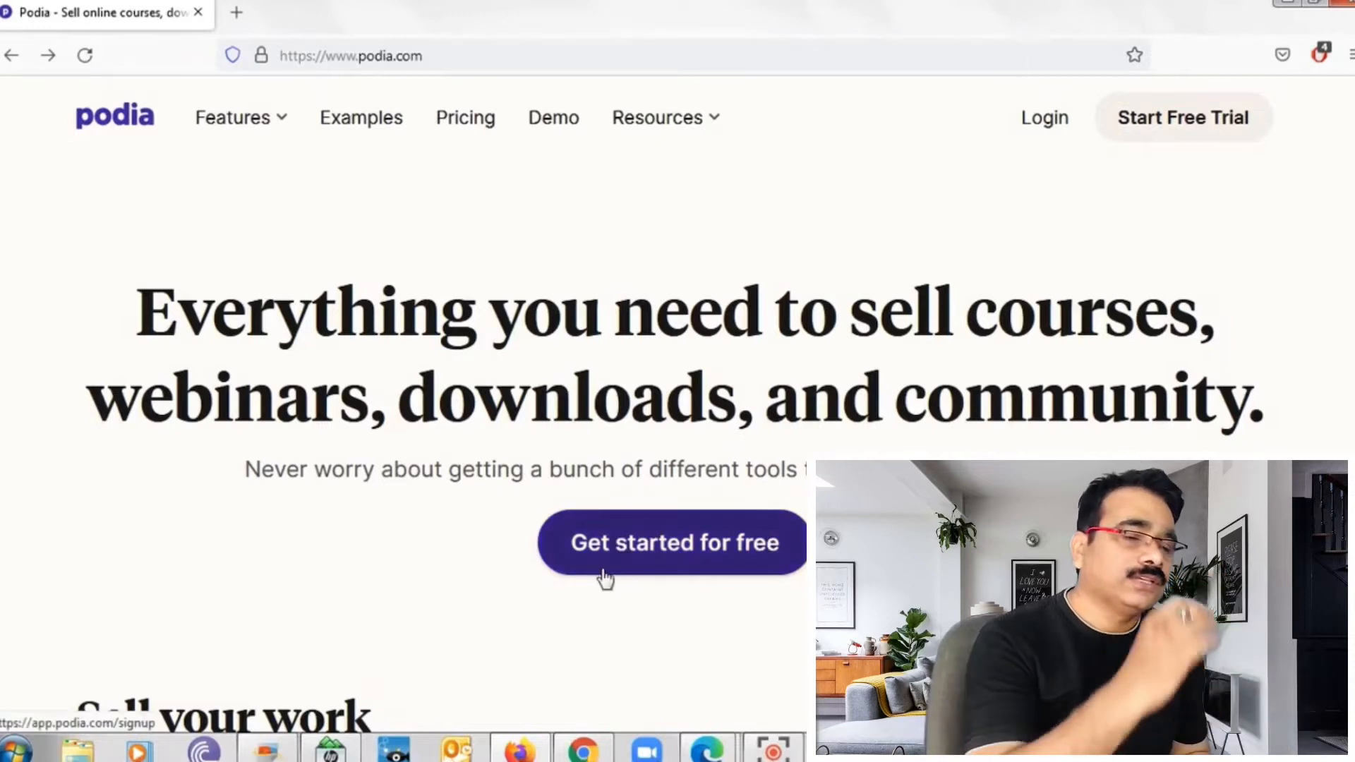
Step: Start the free sign-up, open the site editor for the homepage and look through its sections
{"action": "left_click", "coordinate": [678, 566]}
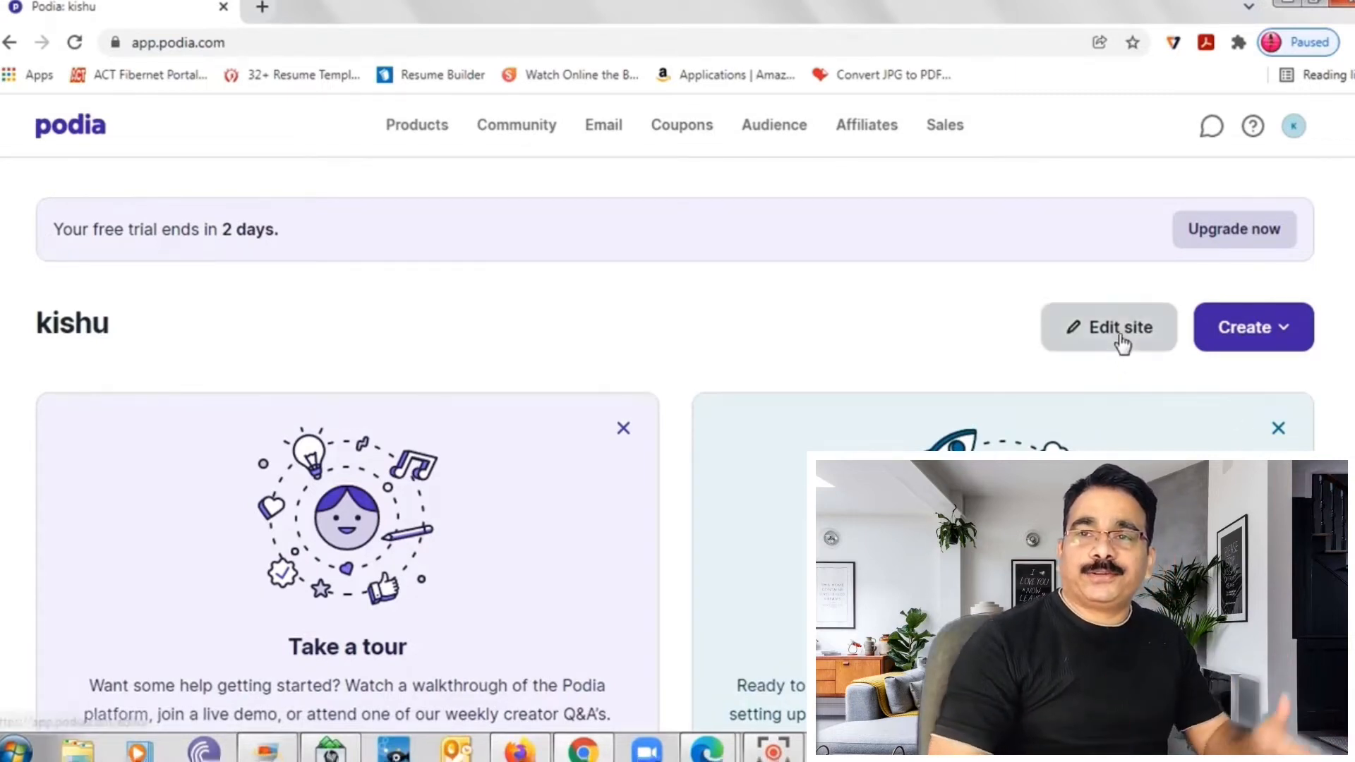
{"action": "left_click", "coordinate": [1296, 127]}
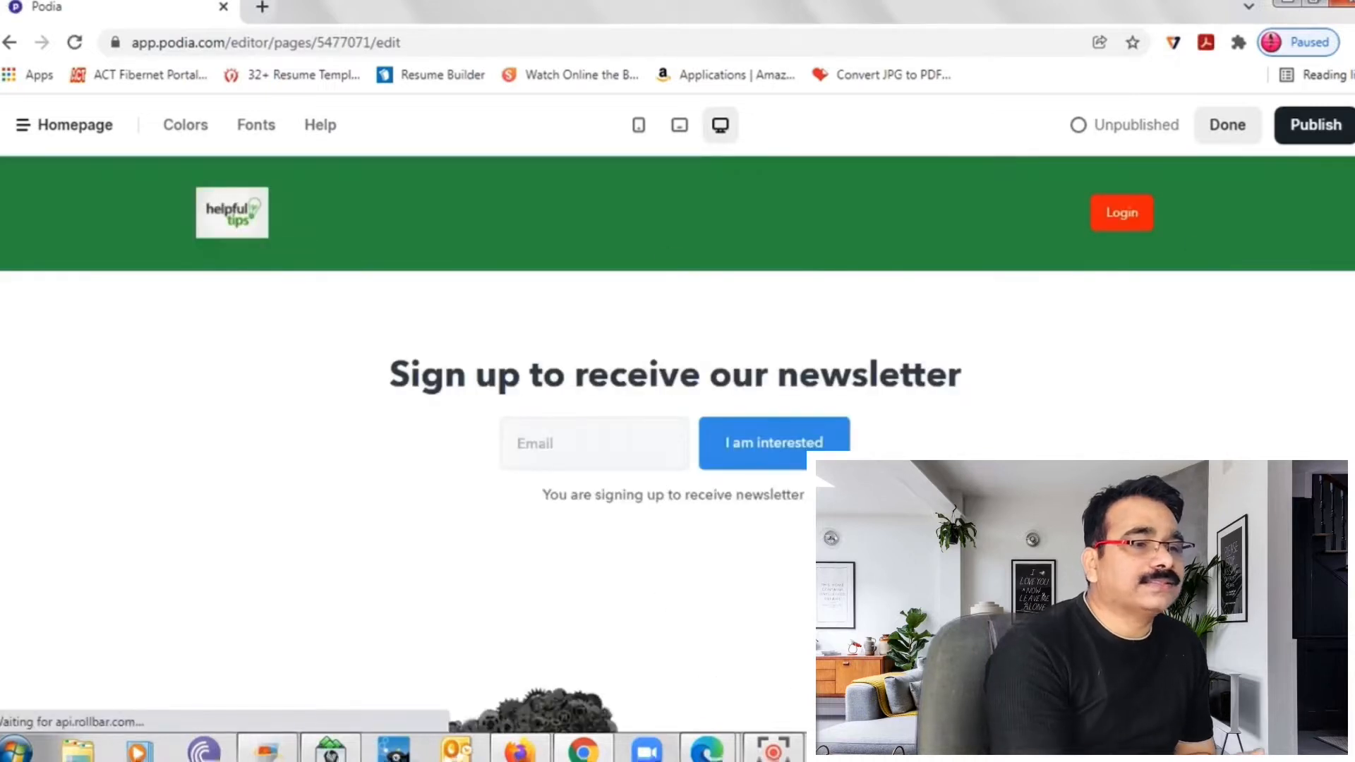
{"action": "scroll", "coordinate": [678, 424], "scroll_direction": "down", "scroll_amount": 15}
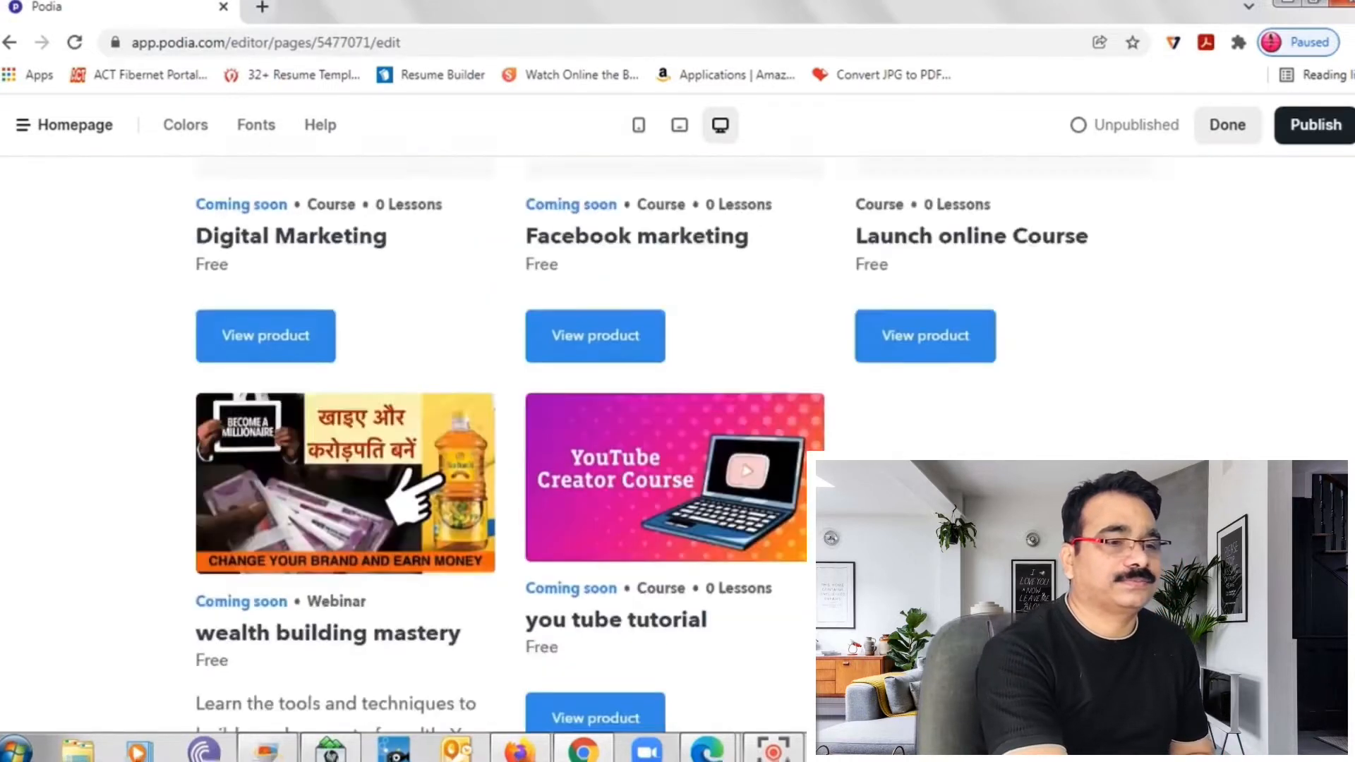
{"action": "scroll", "coordinate": [678, 423], "scroll_direction": "down", "scroll_amount": 20}
{"action": "scroll", "coordinate": [677, 423], "scroll_direction": "up", "scroll_amount": 20}
{"action": "scroll", "coordinate": [678, 423], "scroll_direction": "up", "scroll_amount": 15}
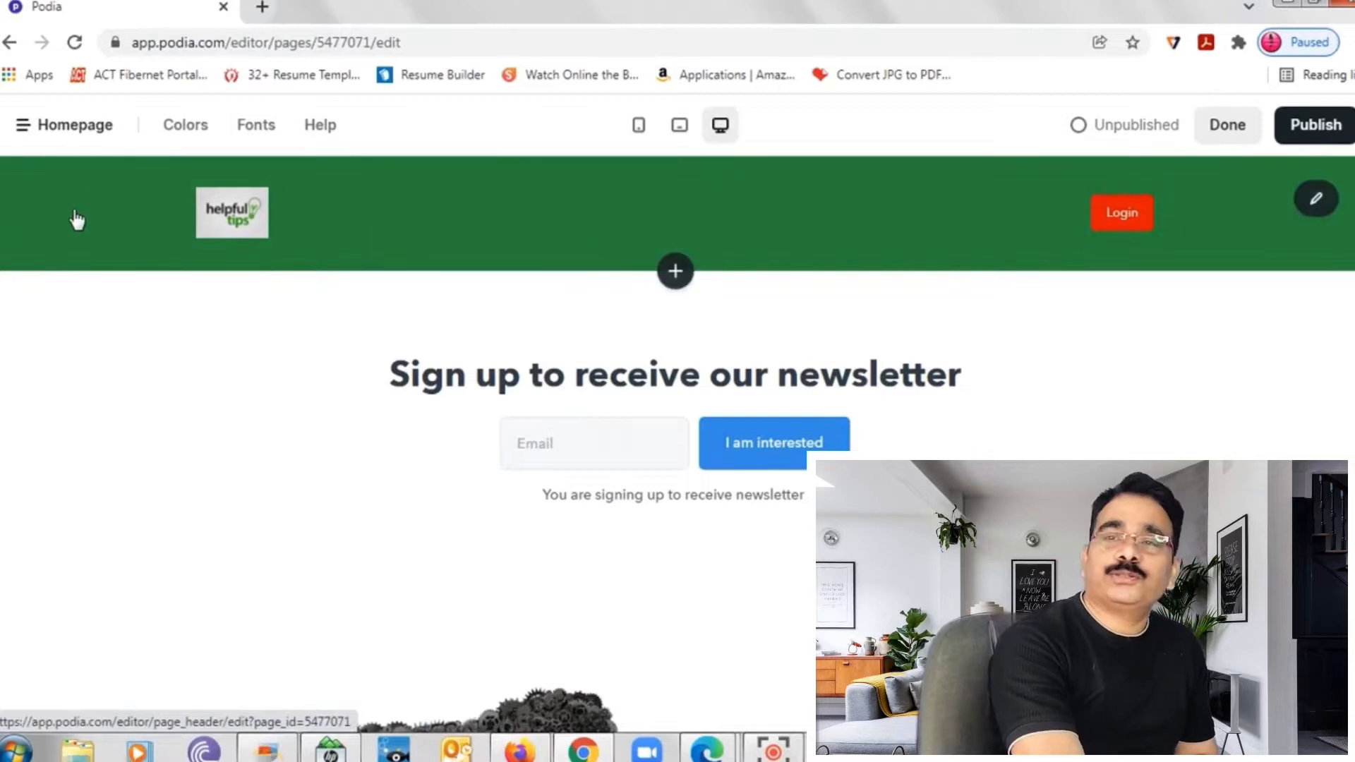
Step: Set the homepage header's custom background color to blue, hex 0A0CEE
{"action": "left_click", "coordinate": [894, 211]}
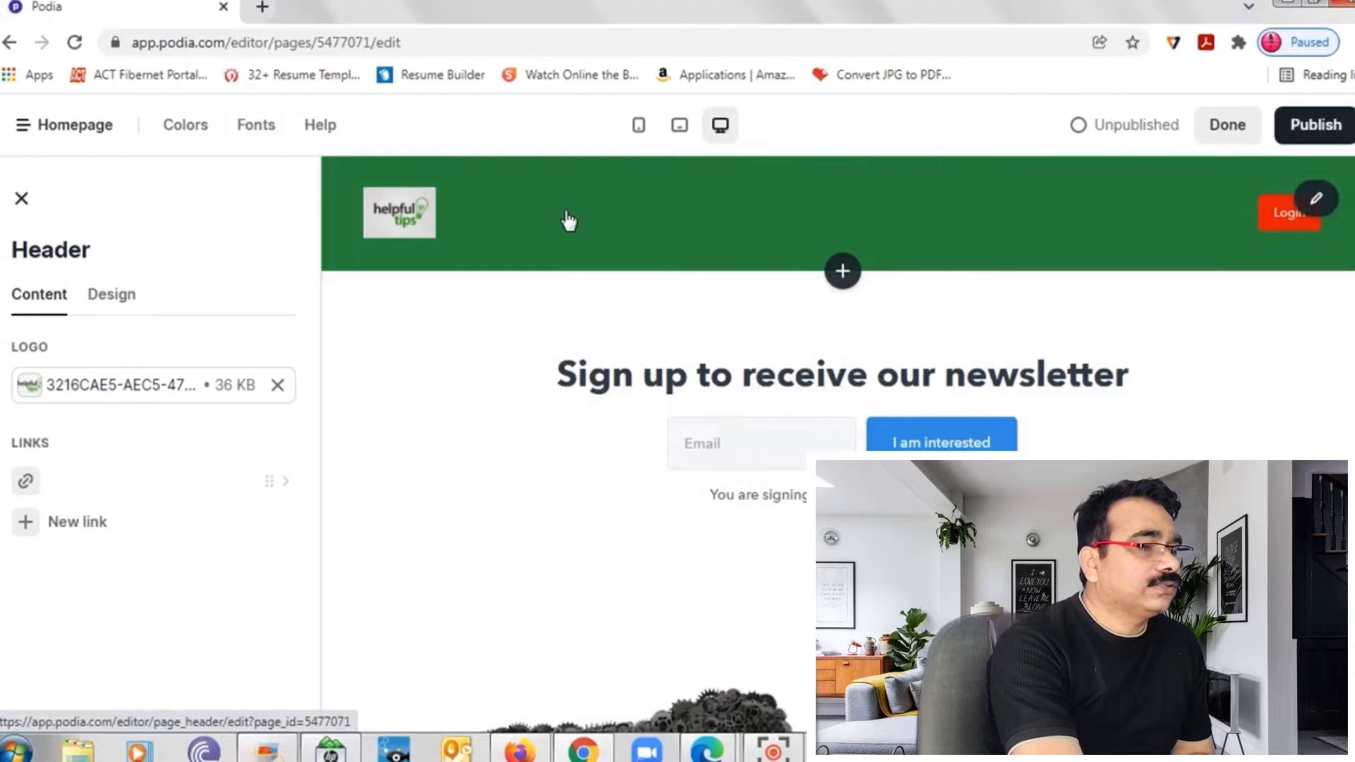
{"action": "left_click", "coordinate": [113, 296]}
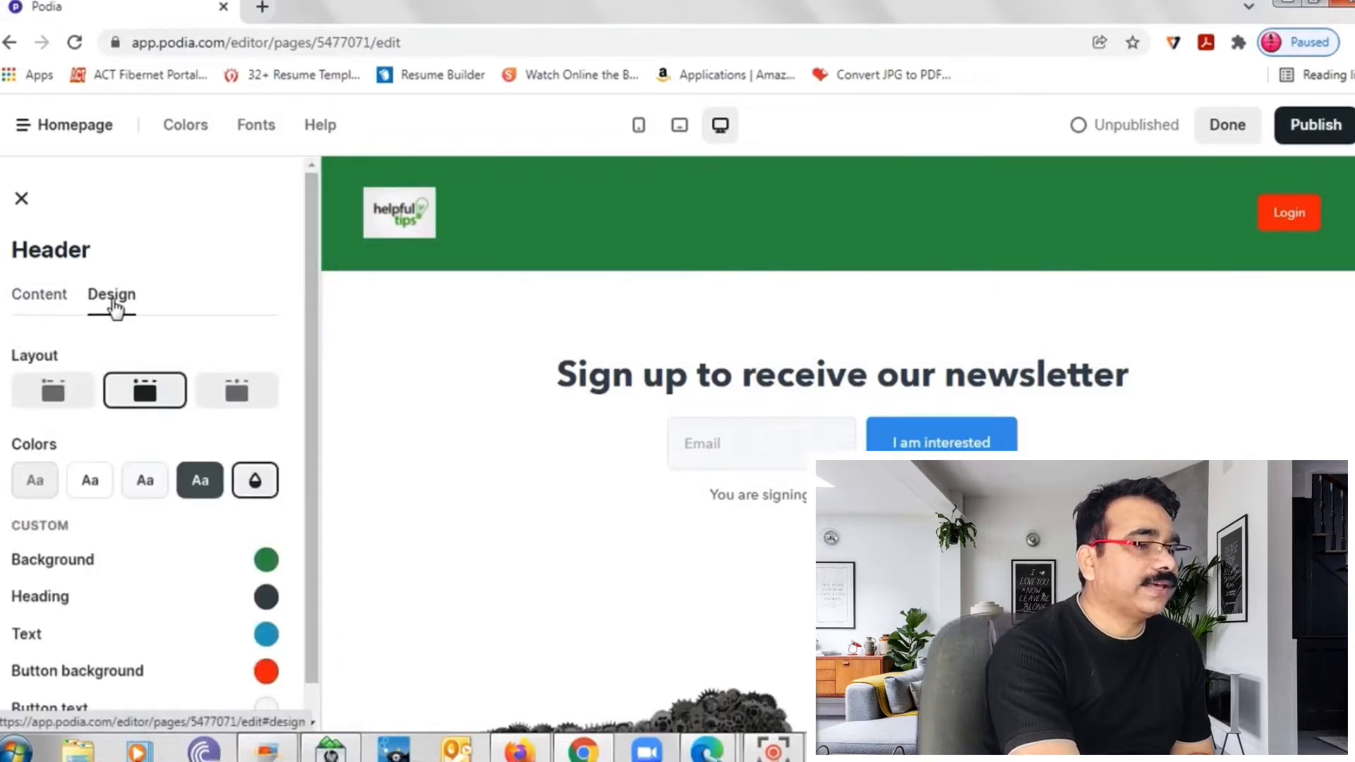
{"action": "left_click", "coordinate": [266, 561]}
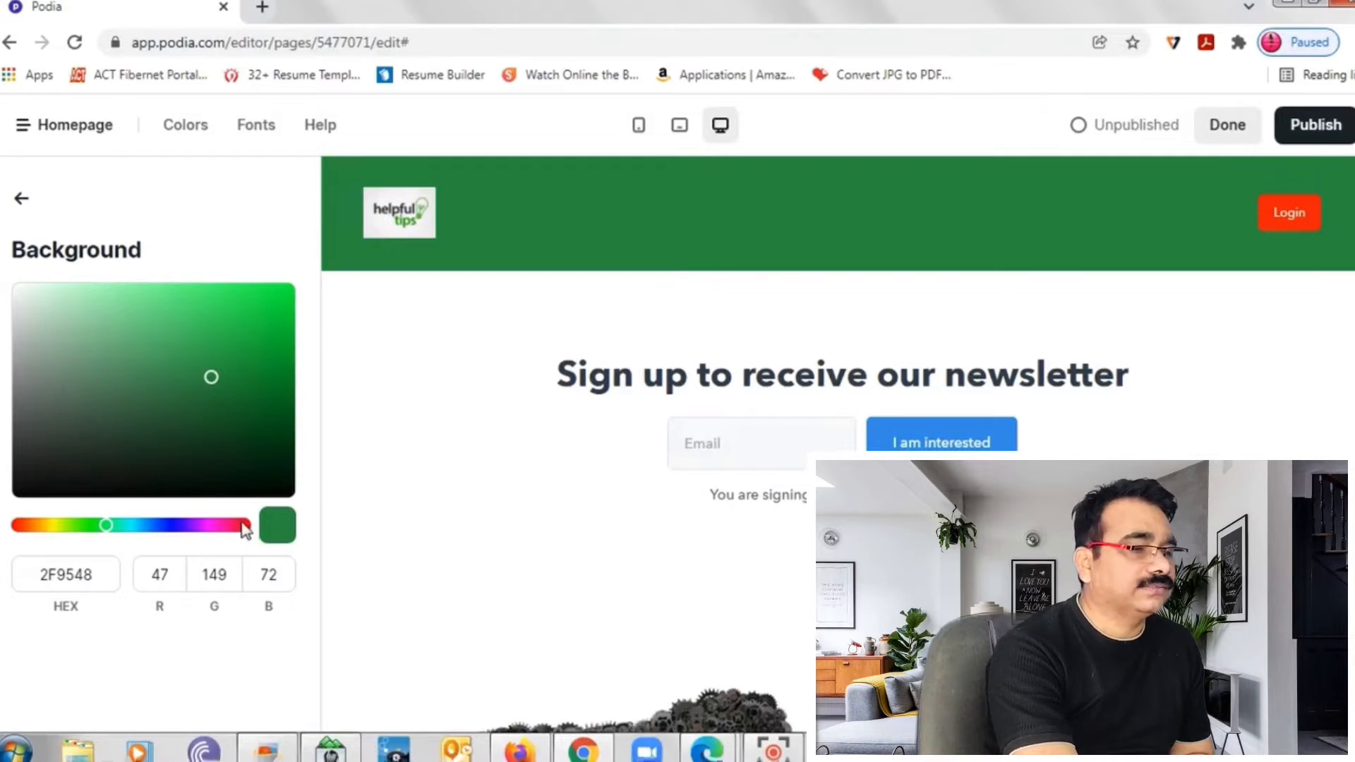
{"action": "left_click", "coordinate": [243, 525]}
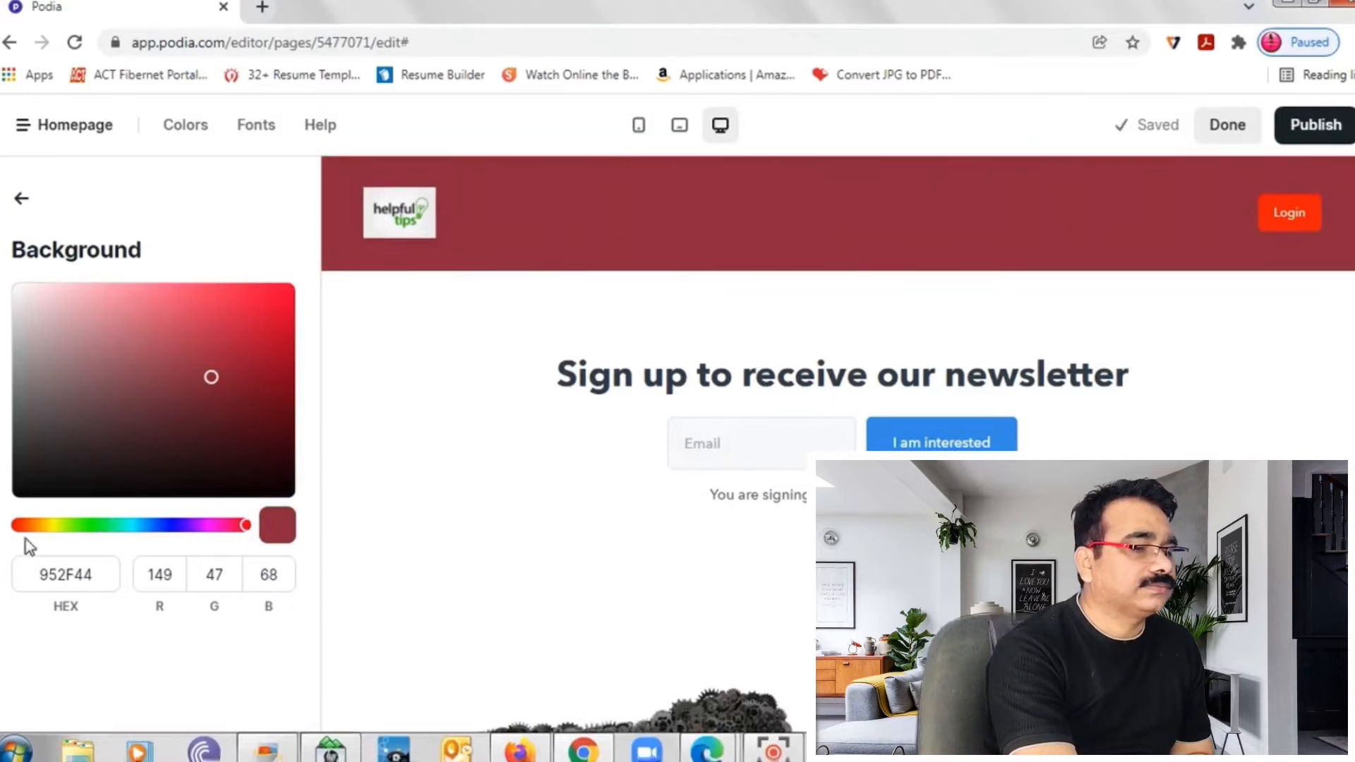
{"action": "left_click", "coordinate": [18, 529]}
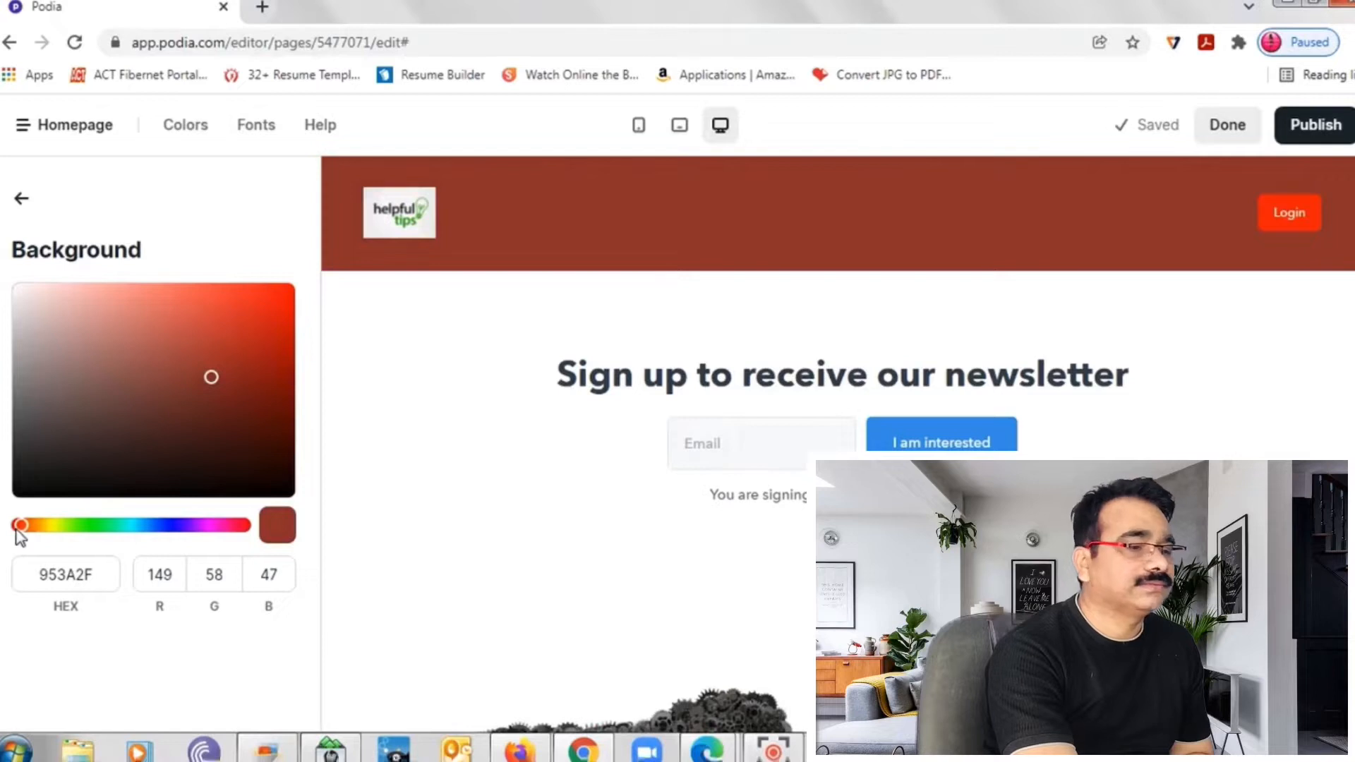
{"action": "left_click", "coordinate": [285, 301]}
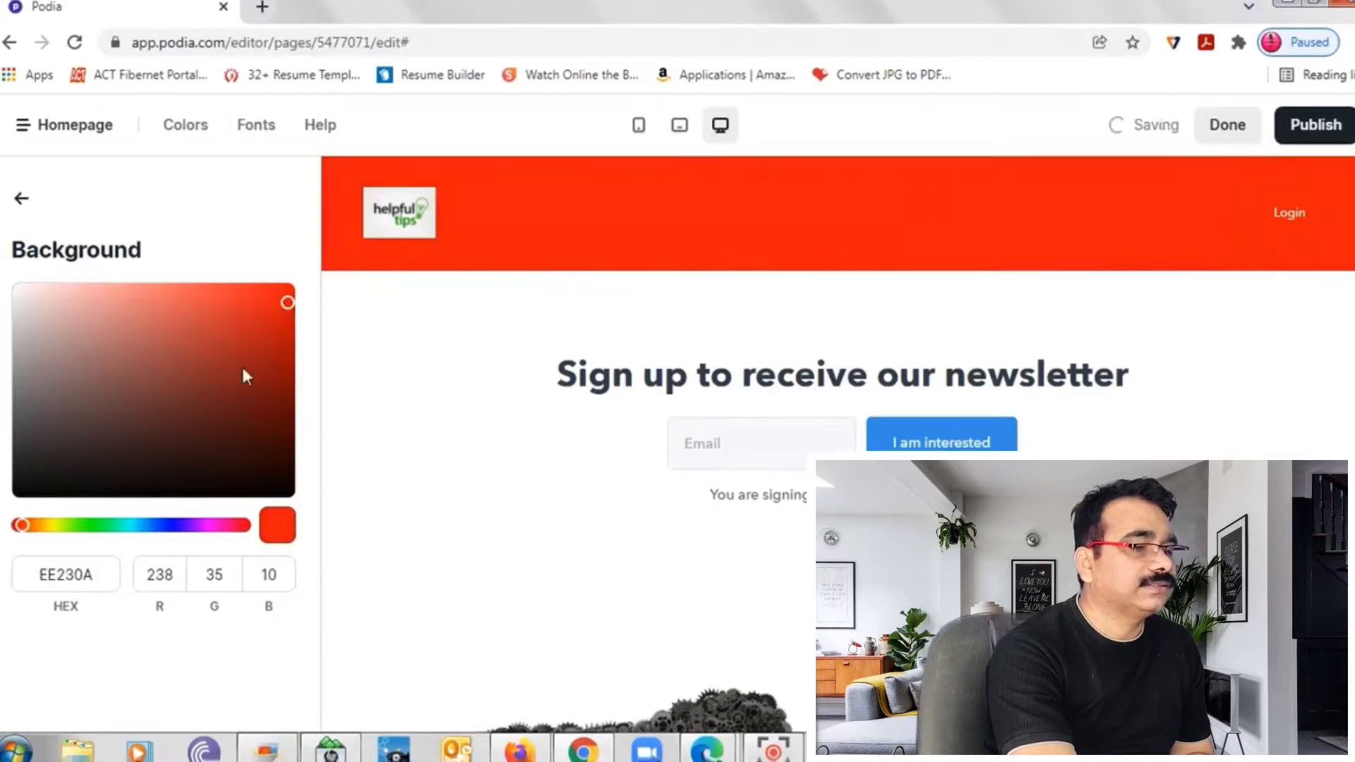
{"action": "left_click", "coordinate": [134, 525]}
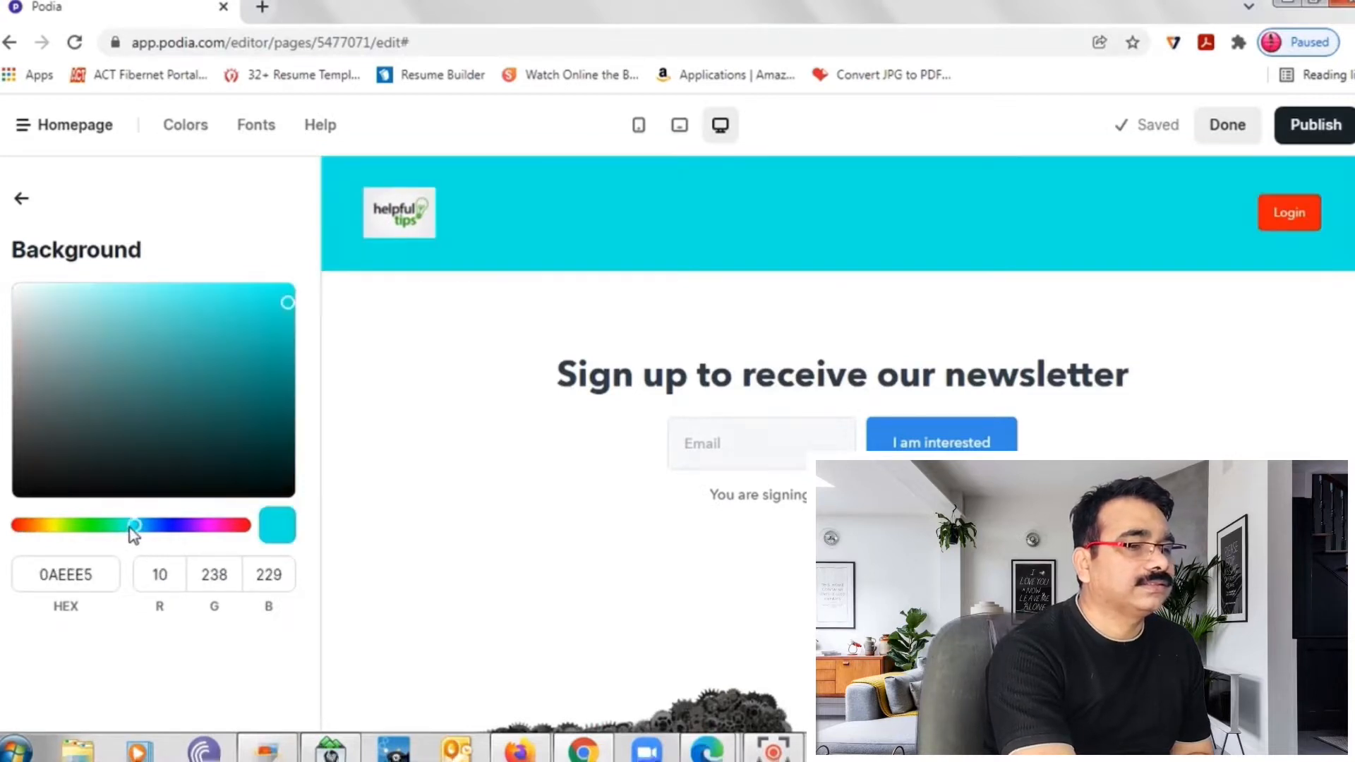
{"action": "left_click", "coordinate": [173, 526]}
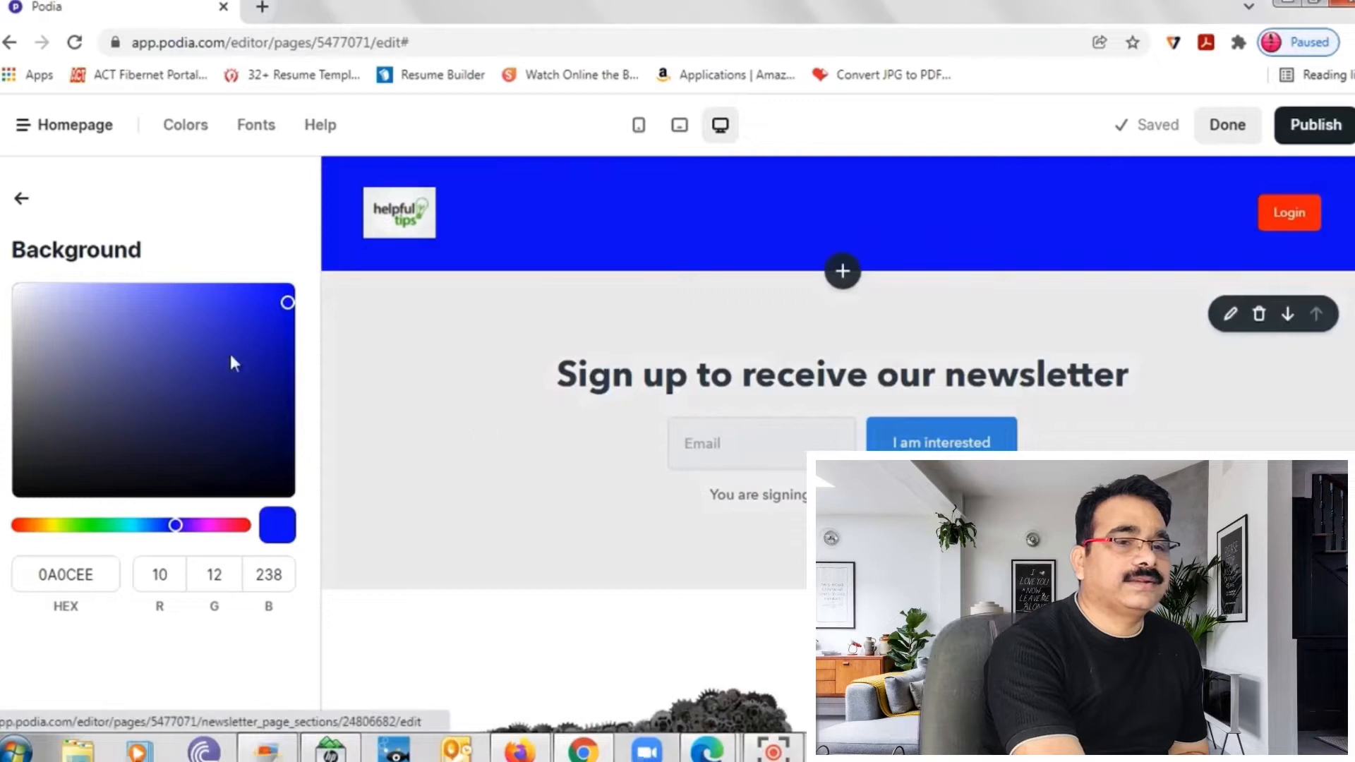
Step: Preview the header's current logo file at full size, then return to the header settings
{"action": "left_click", "coordinate": [397, 227]}
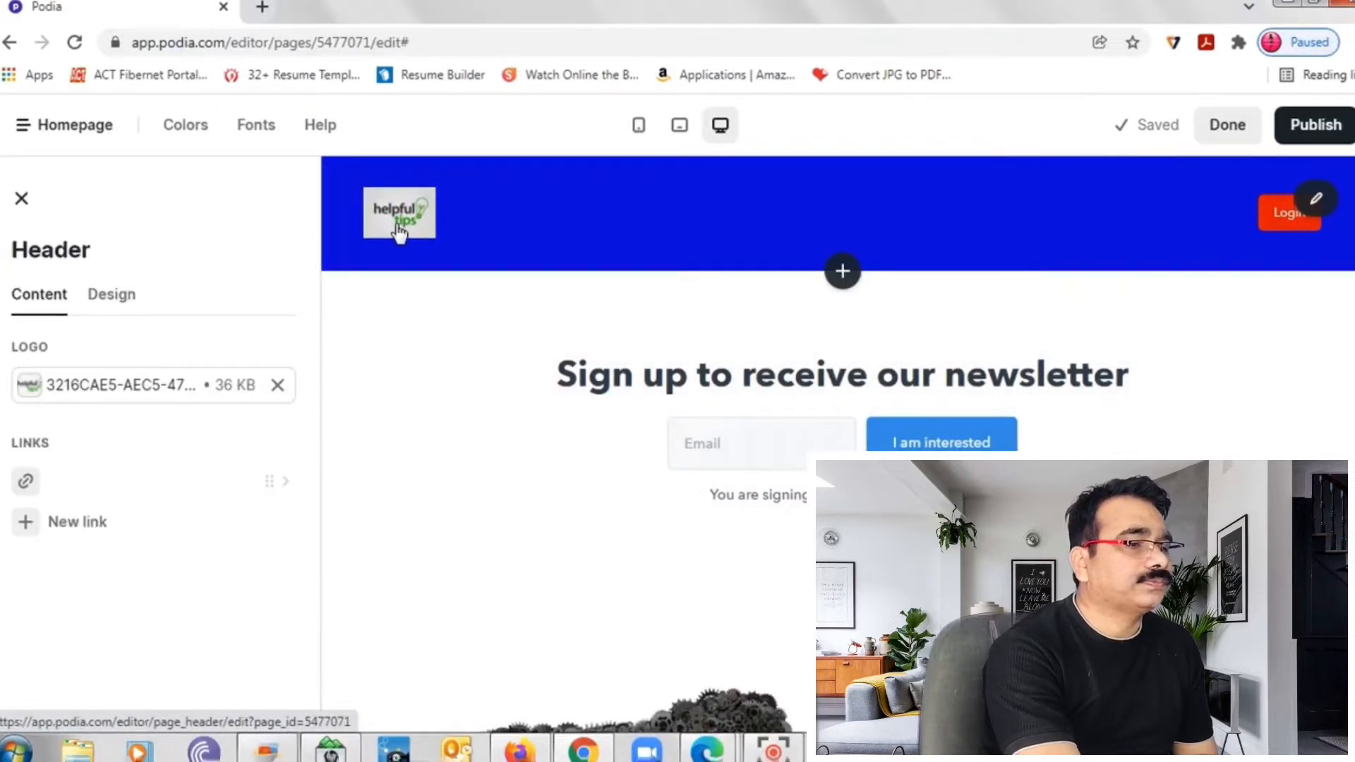
{"action": "left_click", "coordinate": [399, 233]}
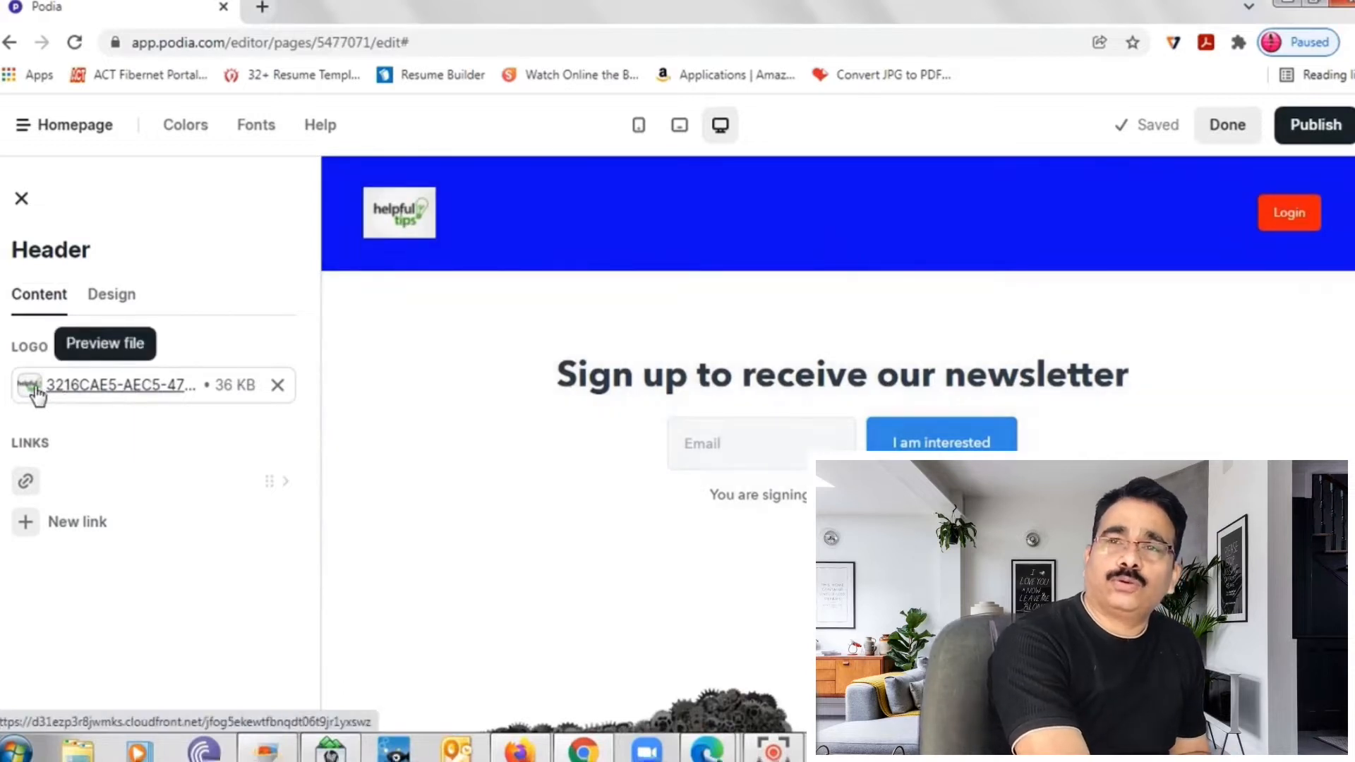
{"action": "left_click", "coordinate": [34, 392]}
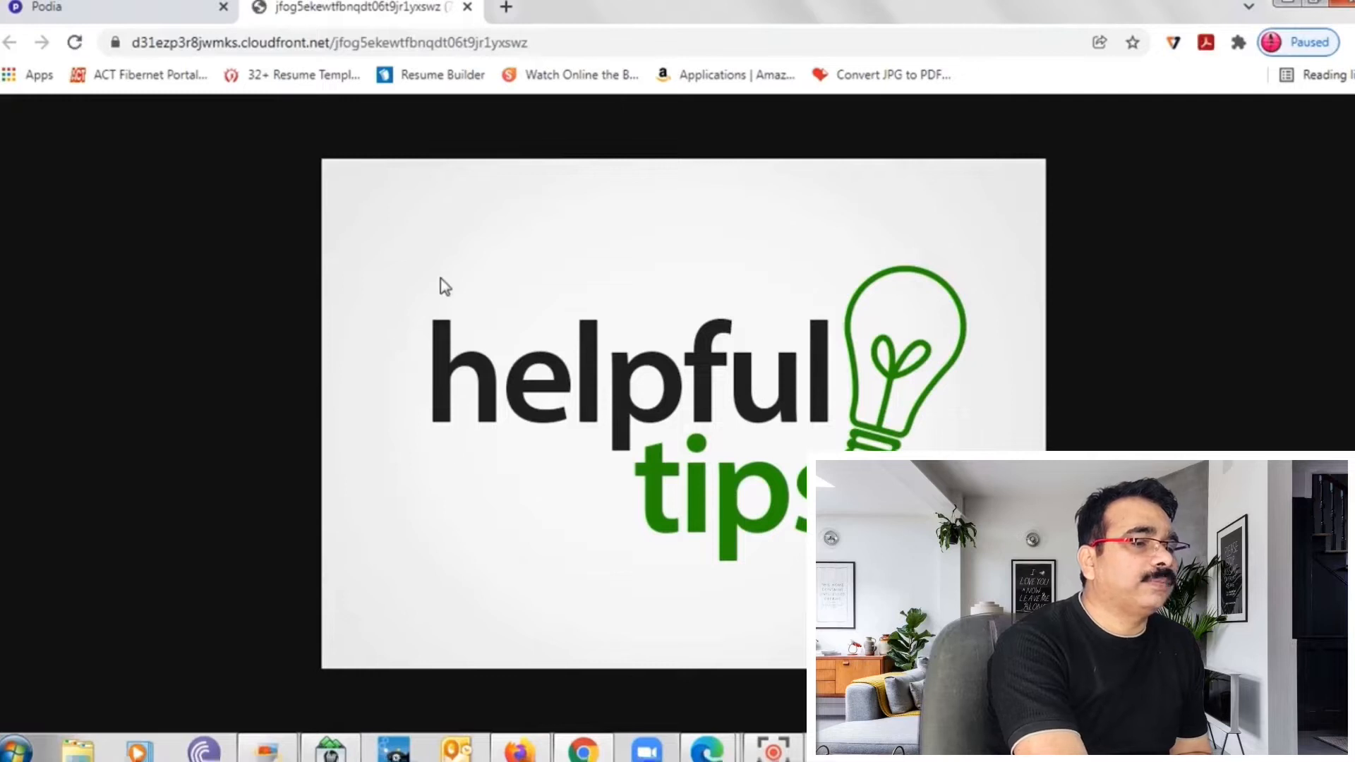
{"action": "left_click", "coordinate": [468, 9]}
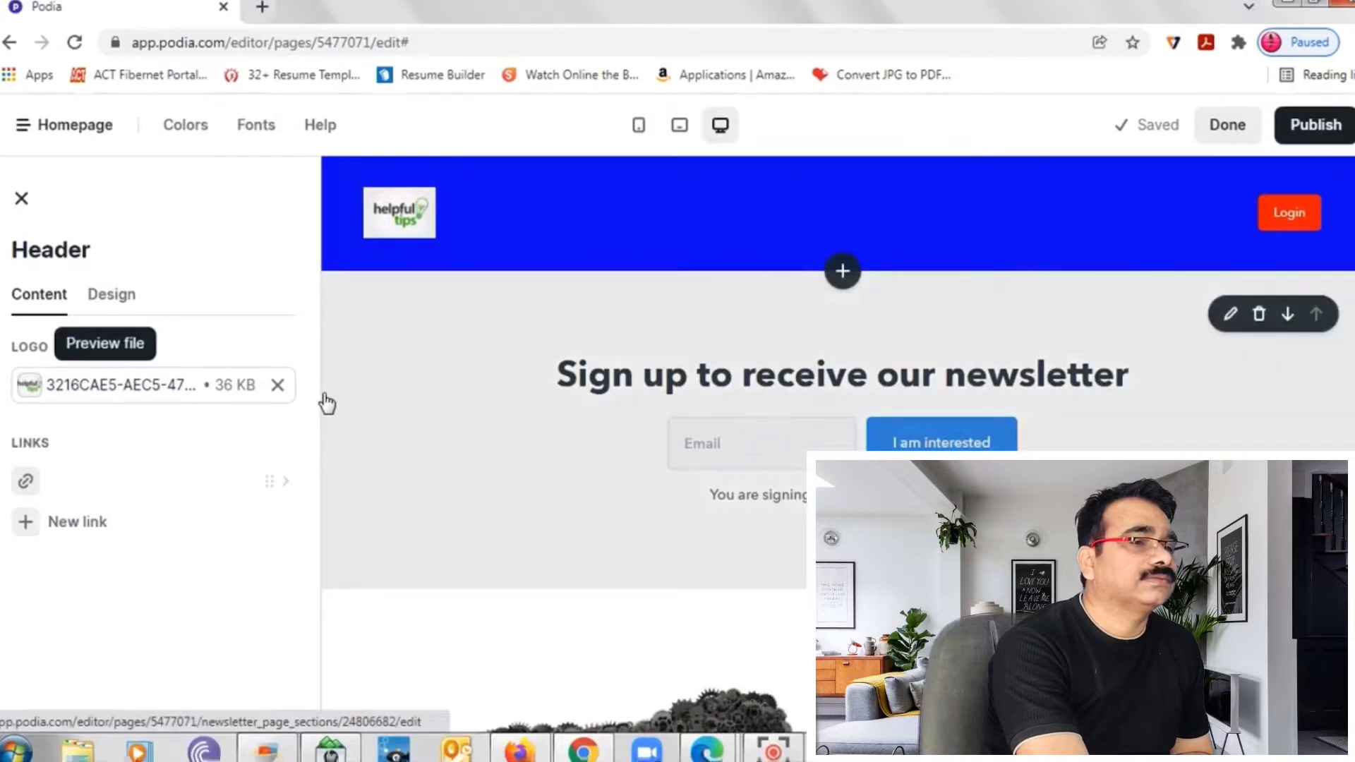
Step: Replace the header logo with the image Quiz.jpg from the Desktop folder
{"action": "left_click", "coordinate": [279, 387]}
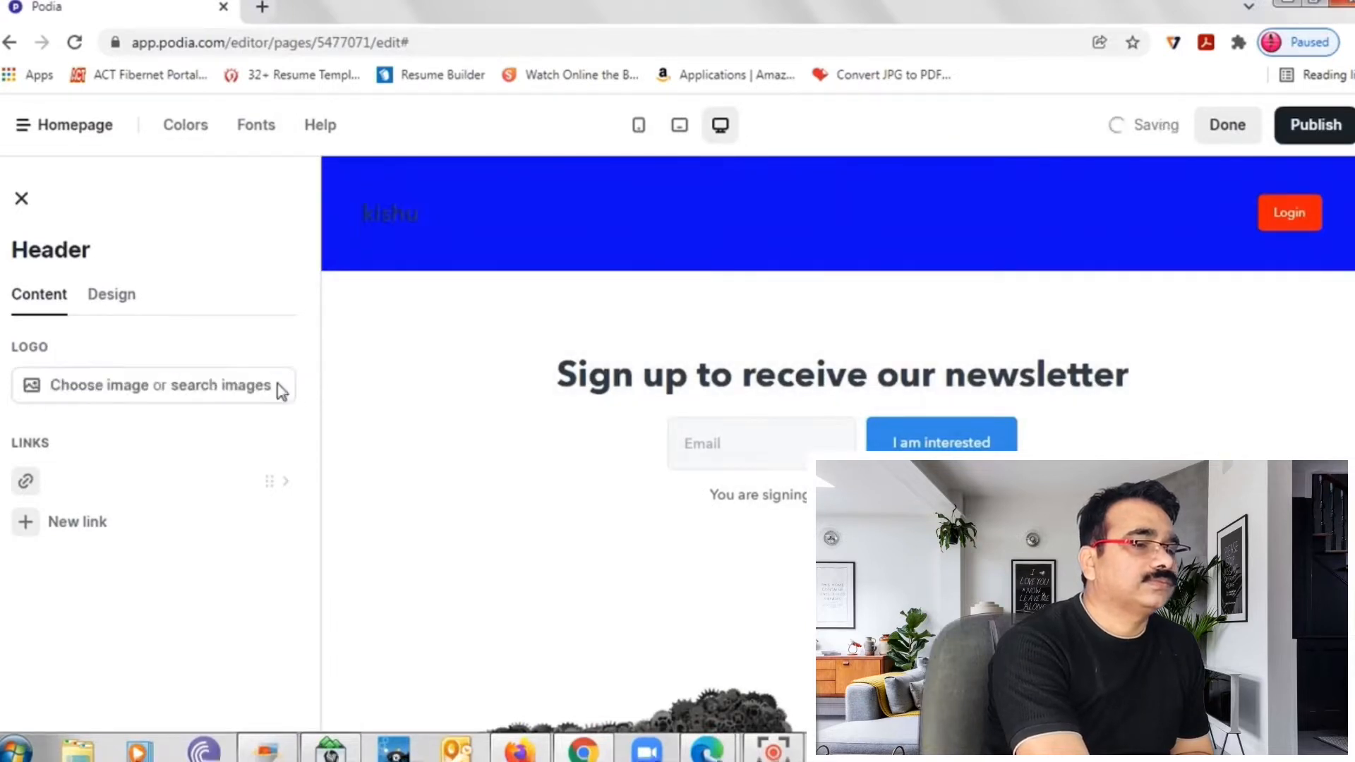
{"action": "left_click", "coordinate": [79, 387]}
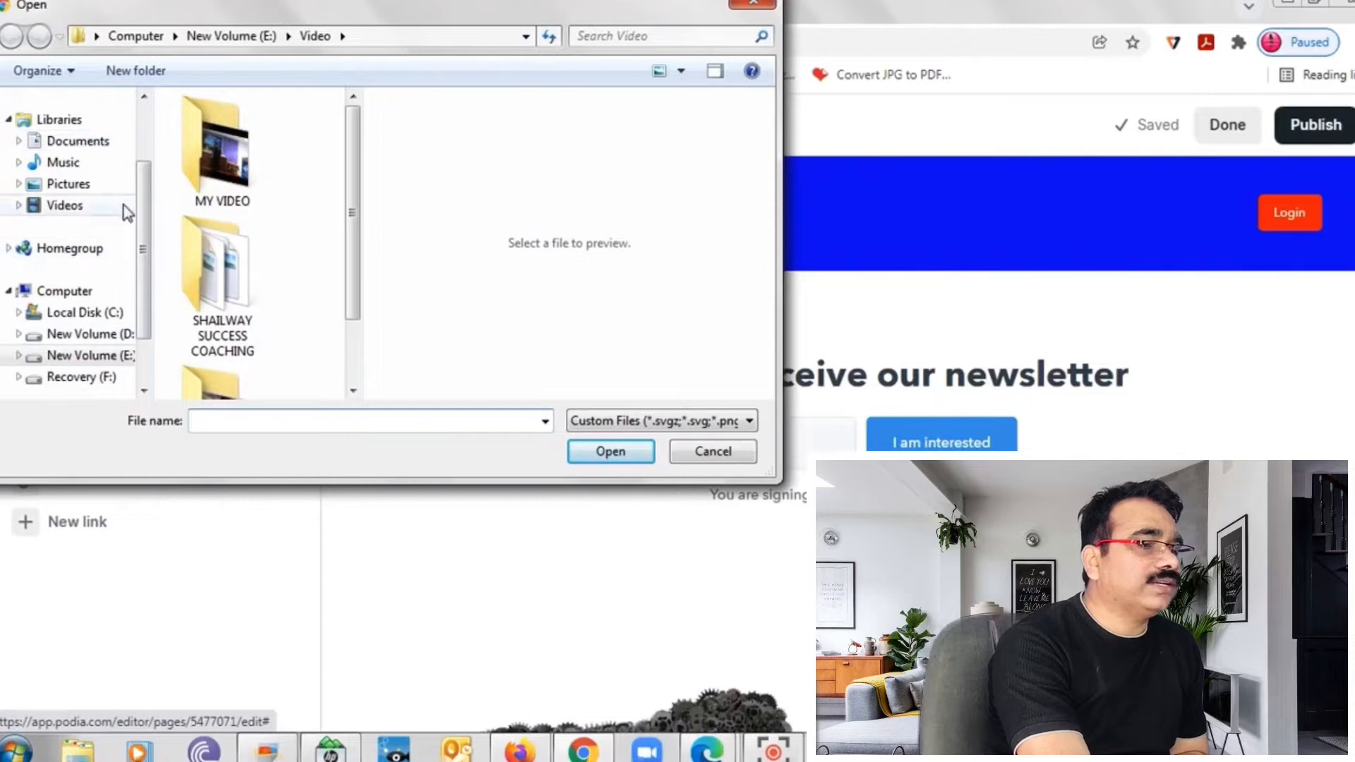
{"action": "left_click_drag", "start_coordinate": [148, 212], "coordinate": [150, 154]}
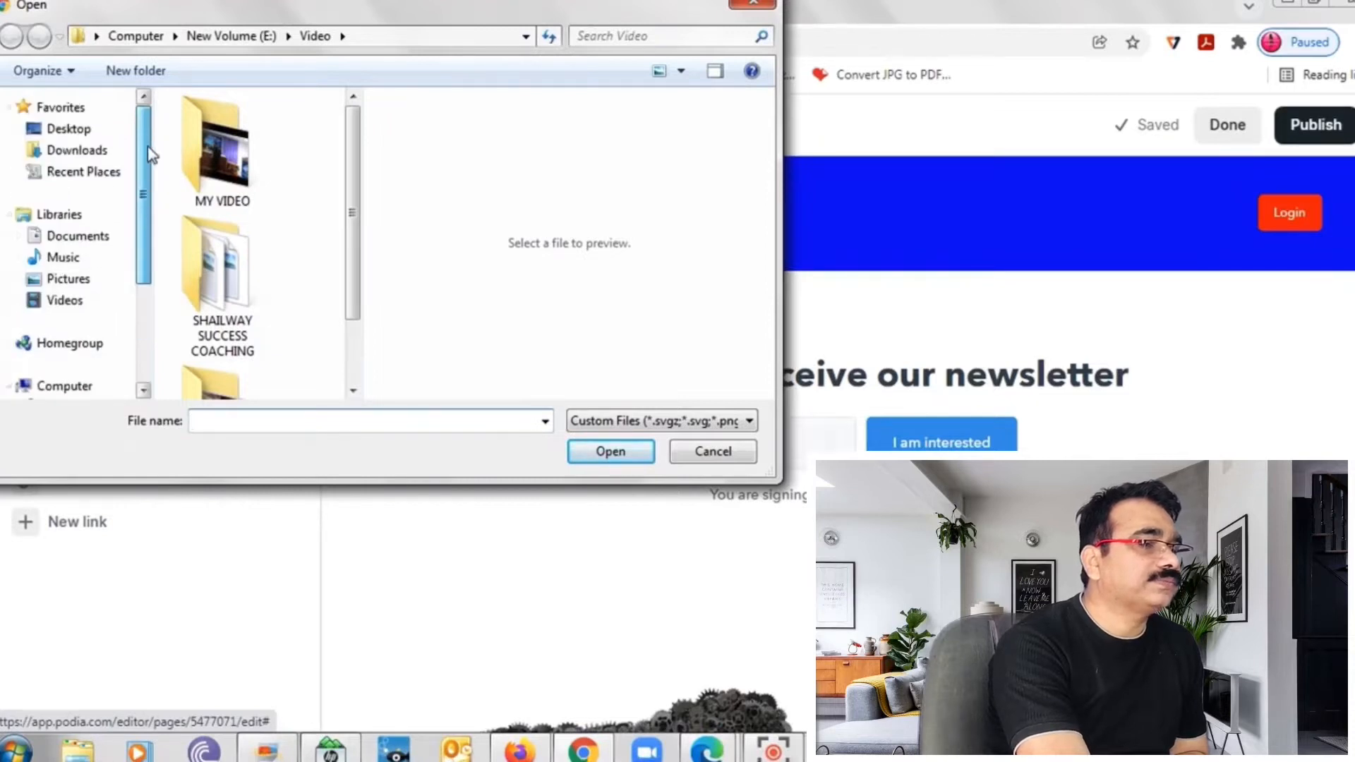
{"action": "left_click", "coordinate": [93, 132]}
{"action": "left_click_drag", "start_coordinate": [353, 138], "coordinate": [363, 367]}
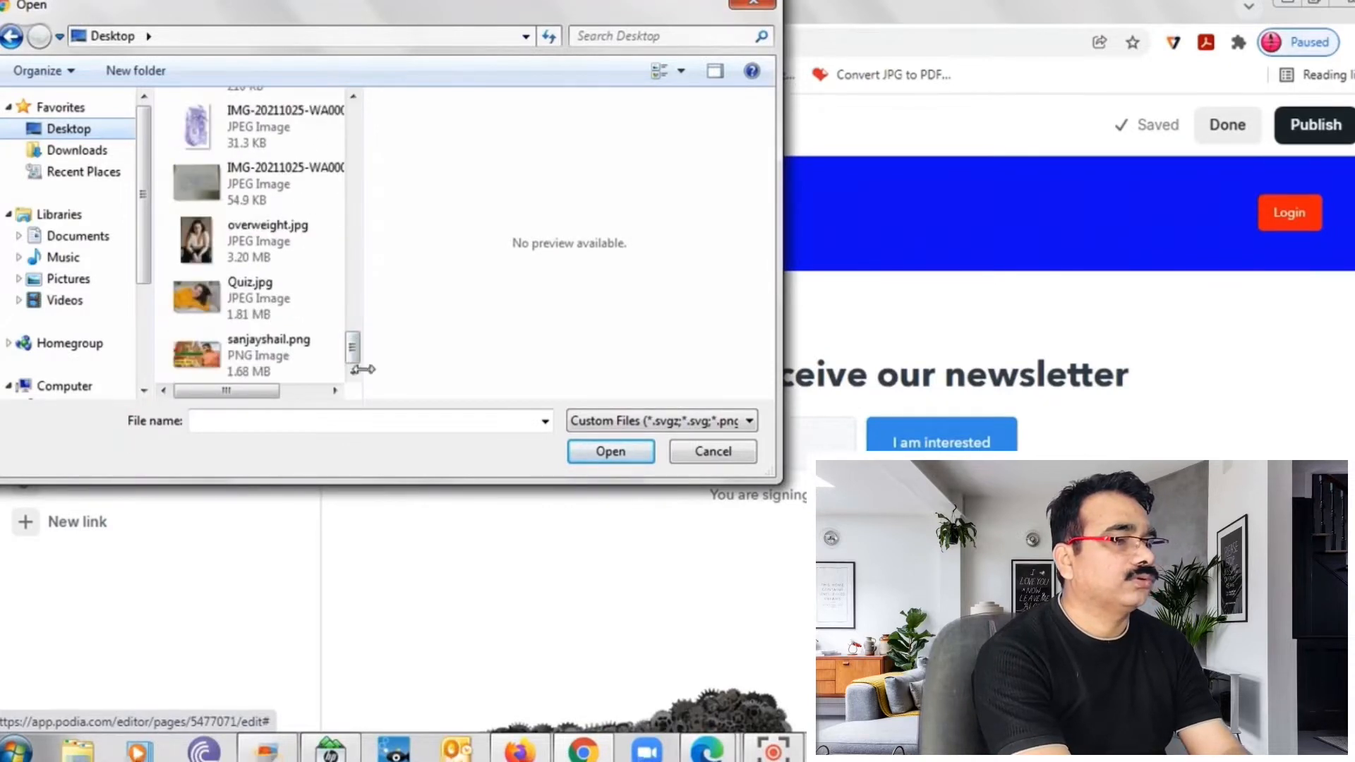
{"action": "left_click", "coordinate": [212, 302]}
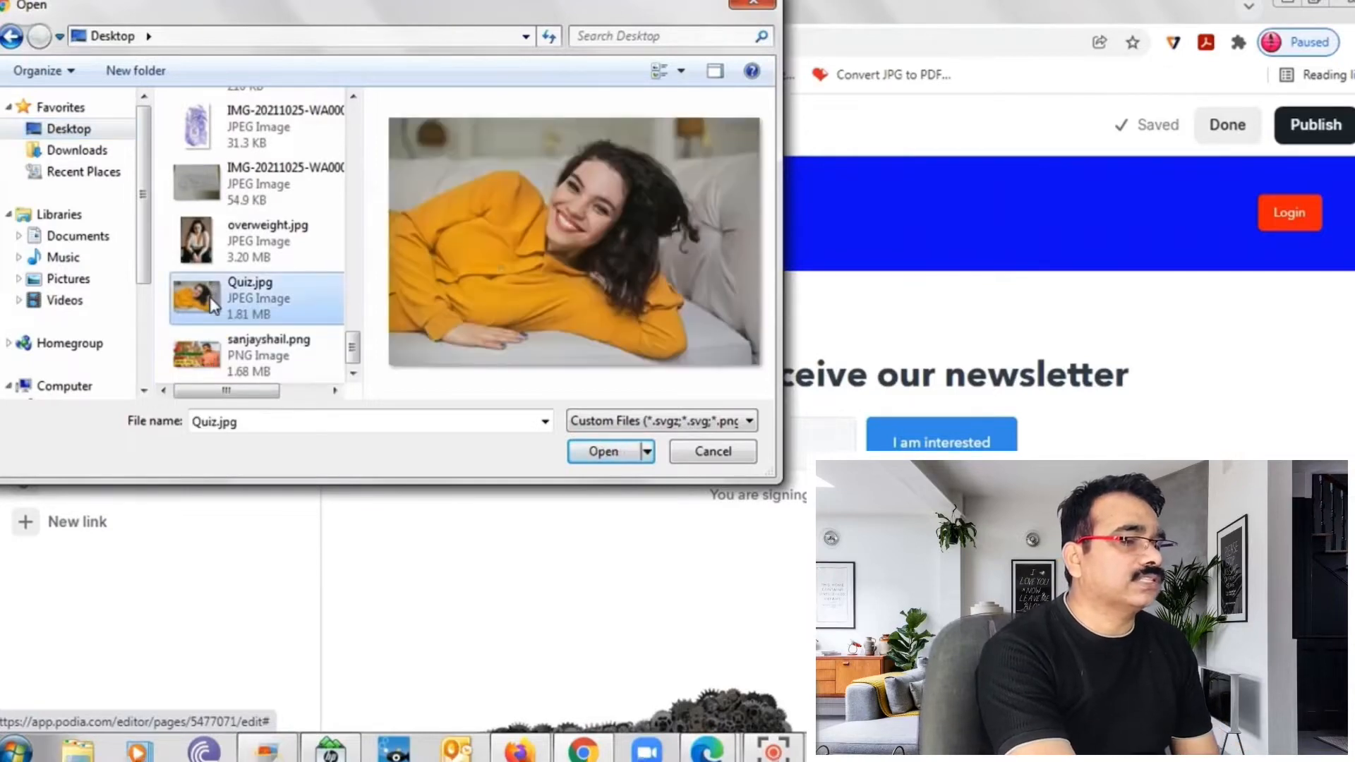
{"action": "left_click", "coordinate": [602, 456]}
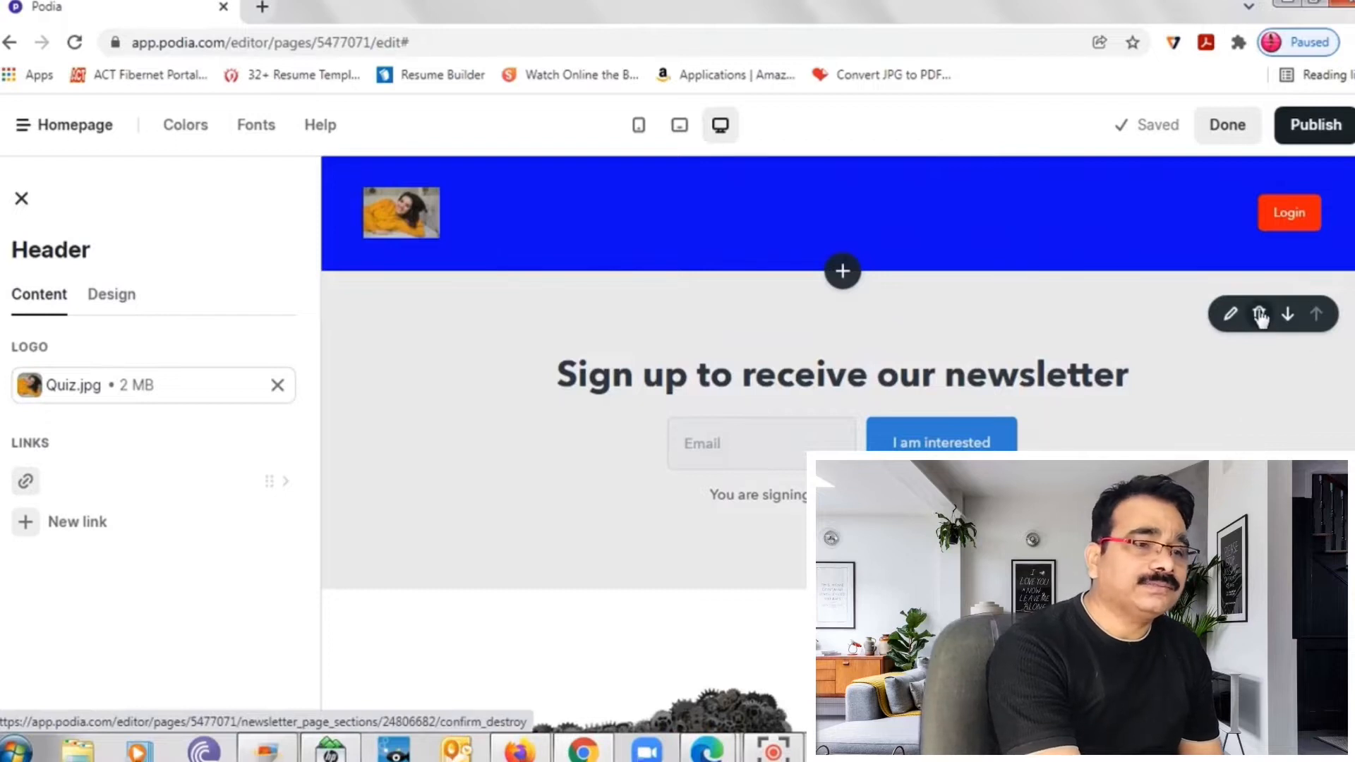
Step: Add a new Image section to the homepage directly above the video section
{"action": "scroll", "coordinate": [842, 341], "scroll_direction": "down", "scroll_amount": 3}
{"action": "left_click", "coordinate": [843, 343]}
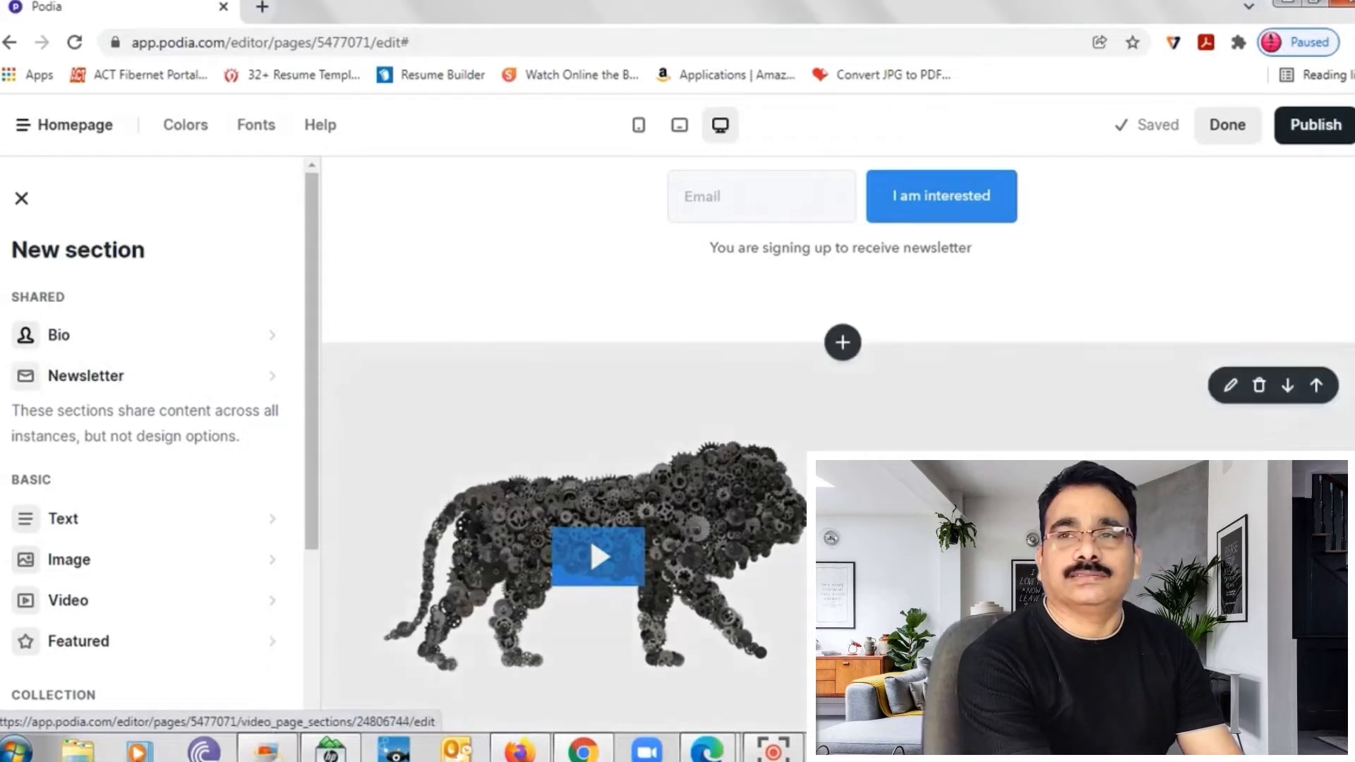
{"action": "scroll", "coordinate": [838, 445], "scroll_direction": "up", "scroll_amount": 3}
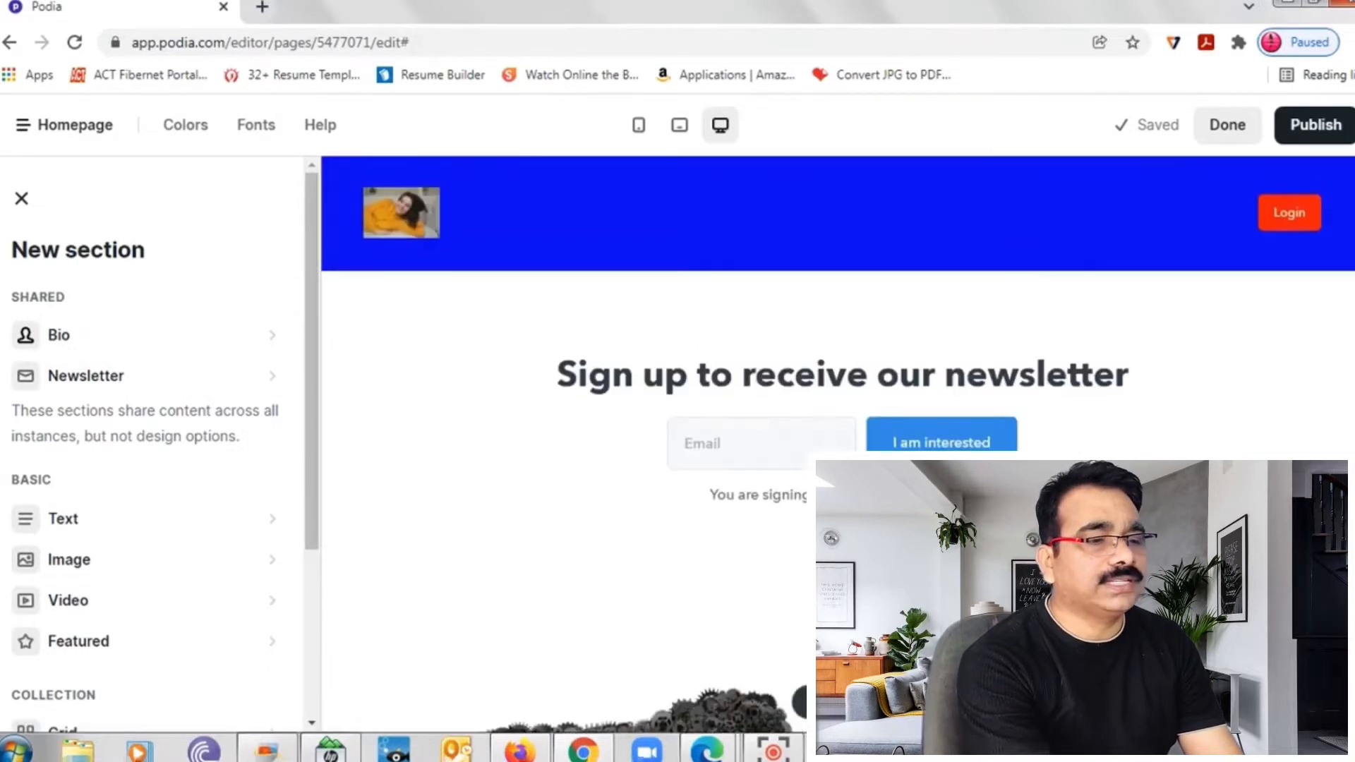
{"action": "scroll", "coordinate": [838, 445], "scroll_direction": "down", "scroll_amount": 1}
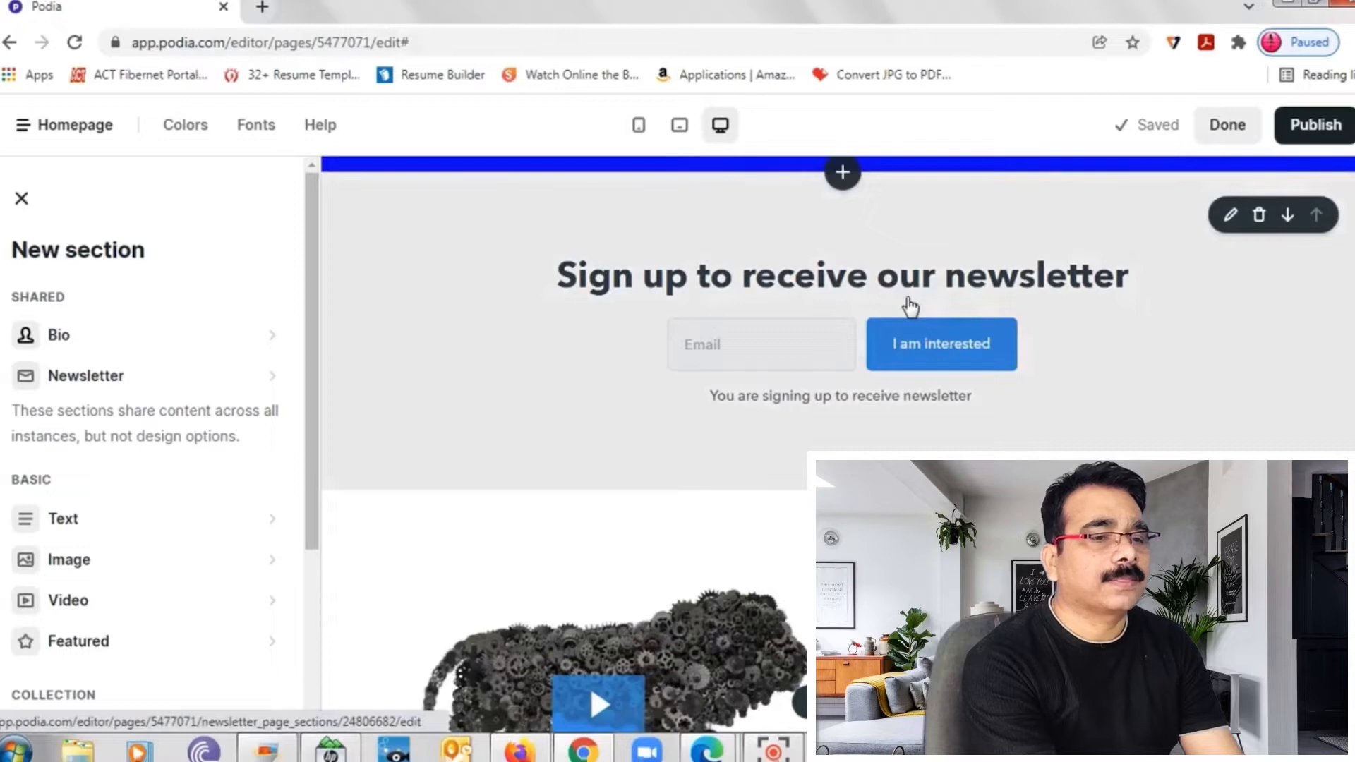
{"action": "left_click", "coordinate": [911, 306]}
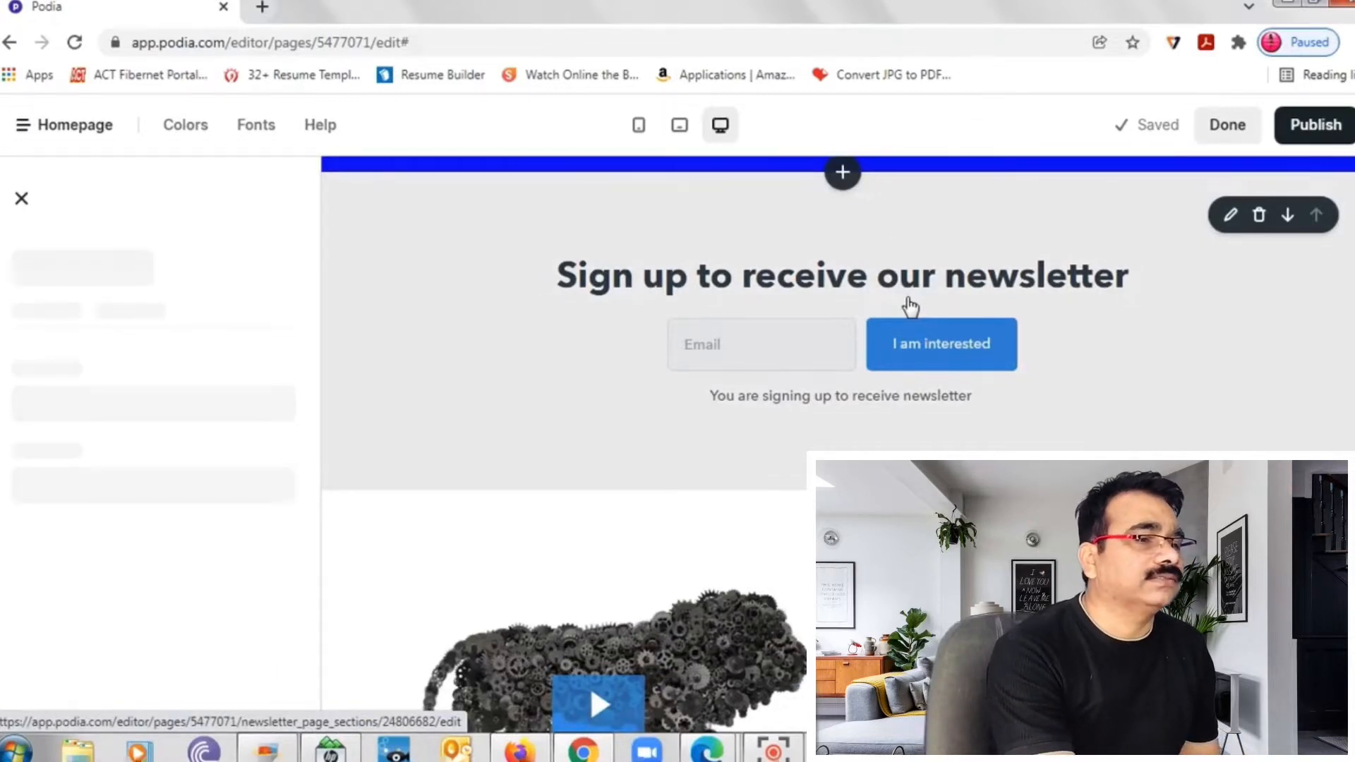
{"action": "scroll", "coordinate": [910, 307], "scroll_direction": "up", "scroll_amount": 1}
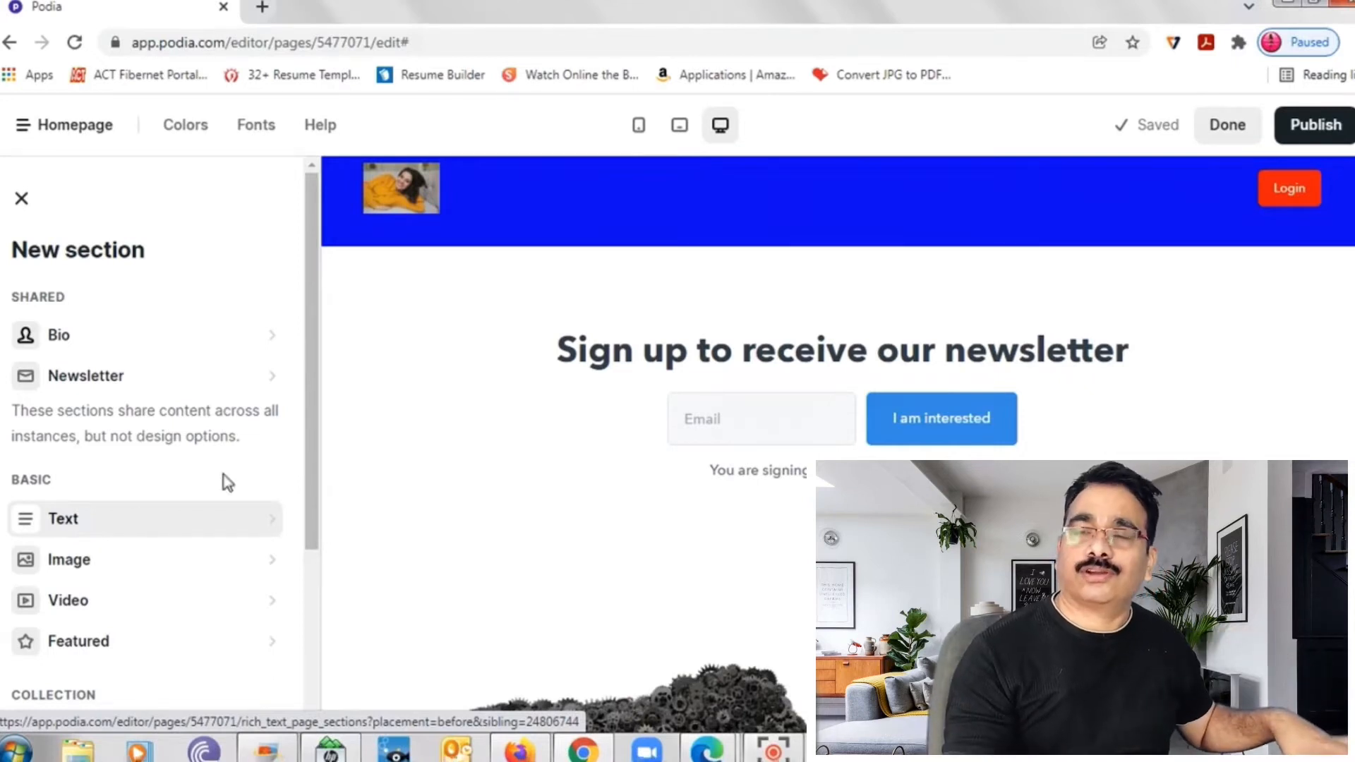
{"action": "scroll", "coordinate": [308, 452], "scroll_direction": "down", "scroll_amount": 1}
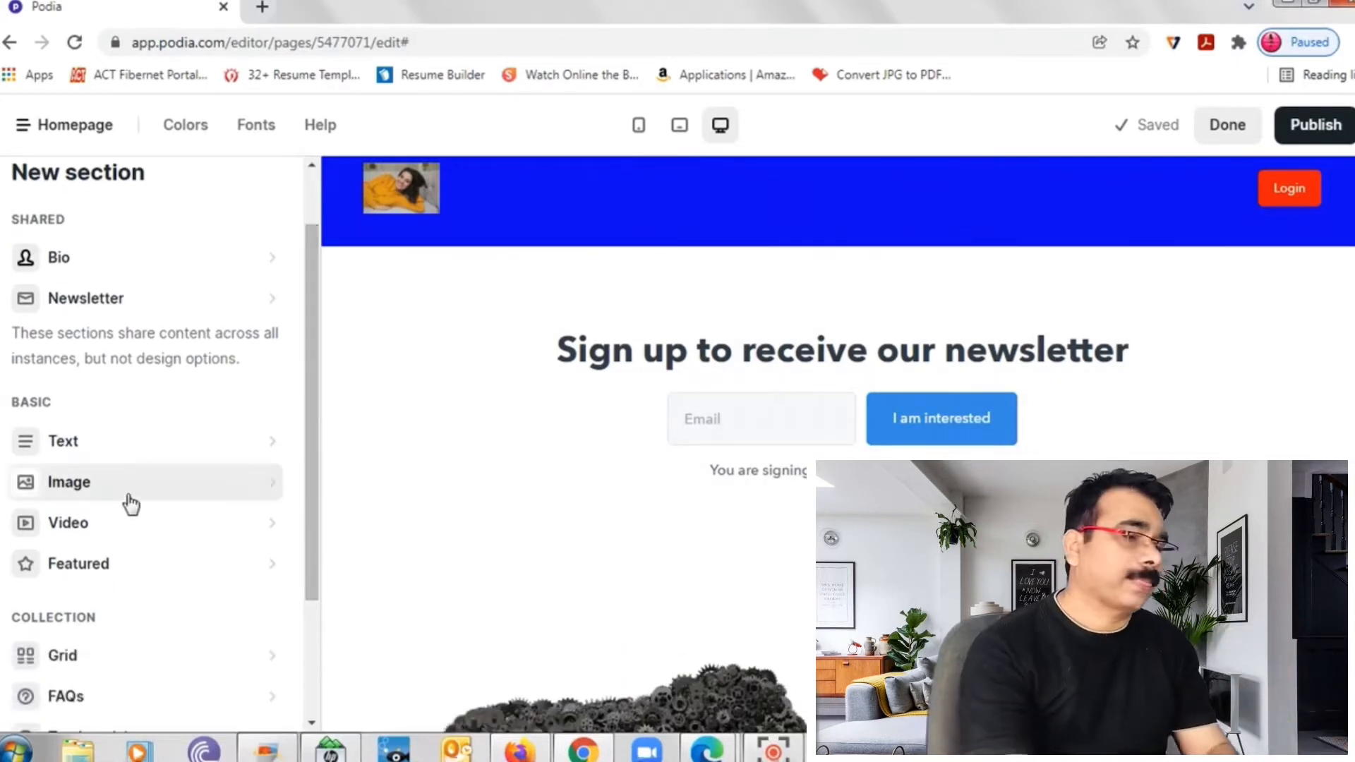
{"action": "left_click", "coordinate": [84, 489]}
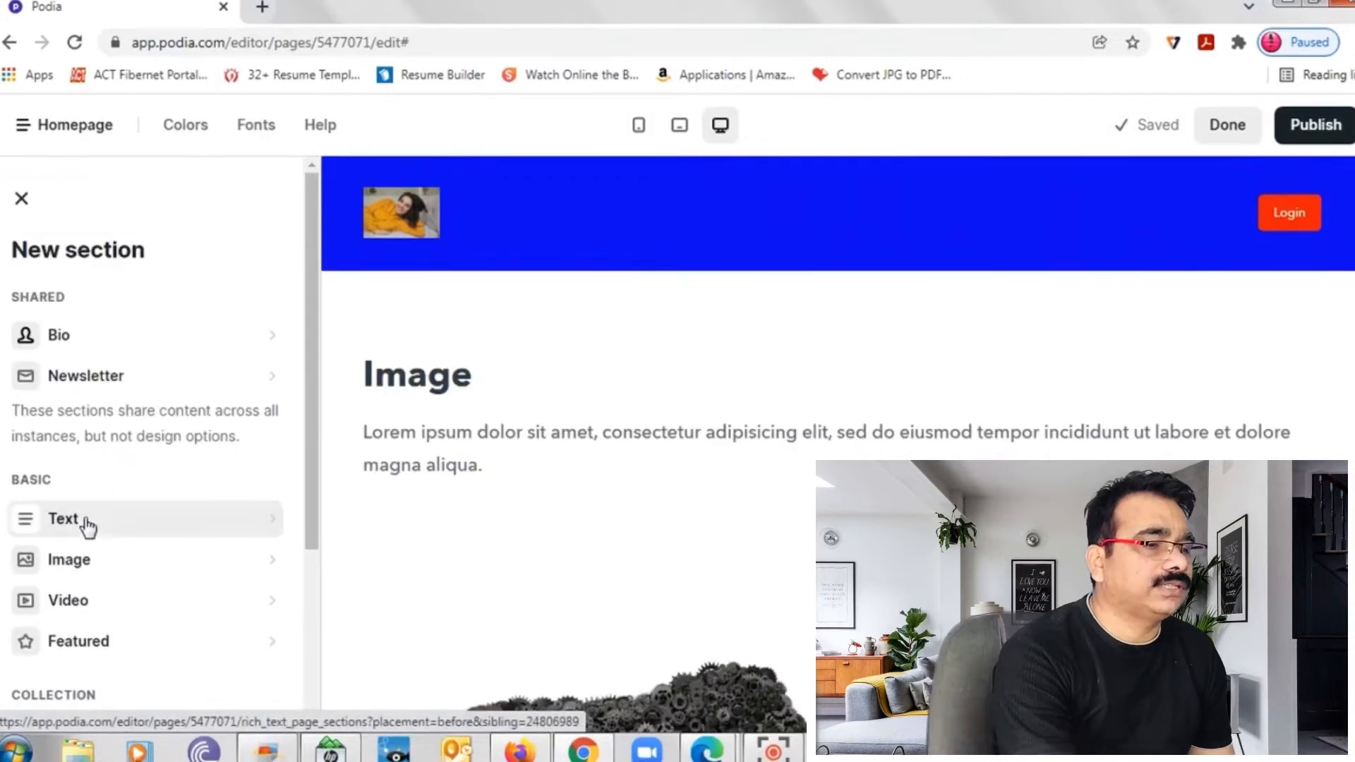
Step: Add a Newsletter section above the Image section and retype its heading as "Sign up to receive our newsletter"
{"action": "left_click", "coordinate": [102, 388]}
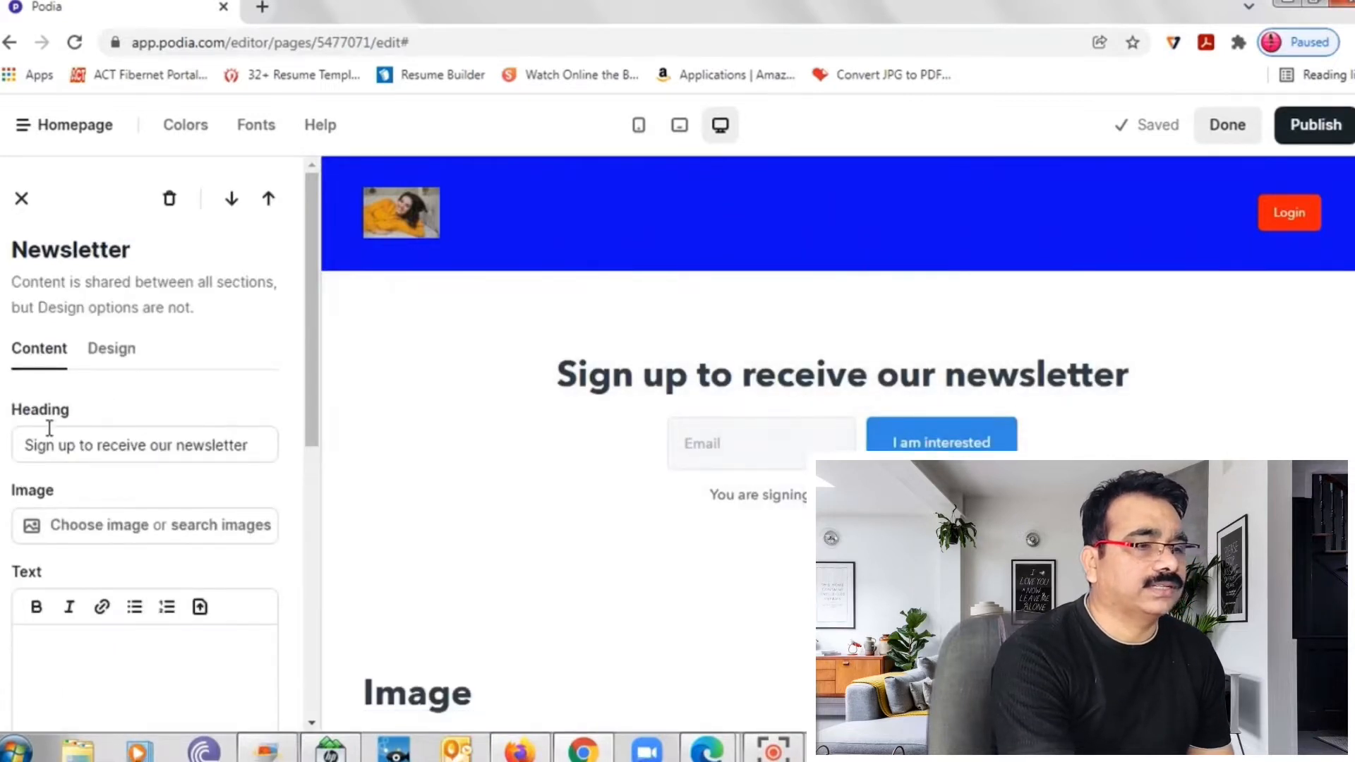
{"action": "left_click", "coordinate": [252, 446]}
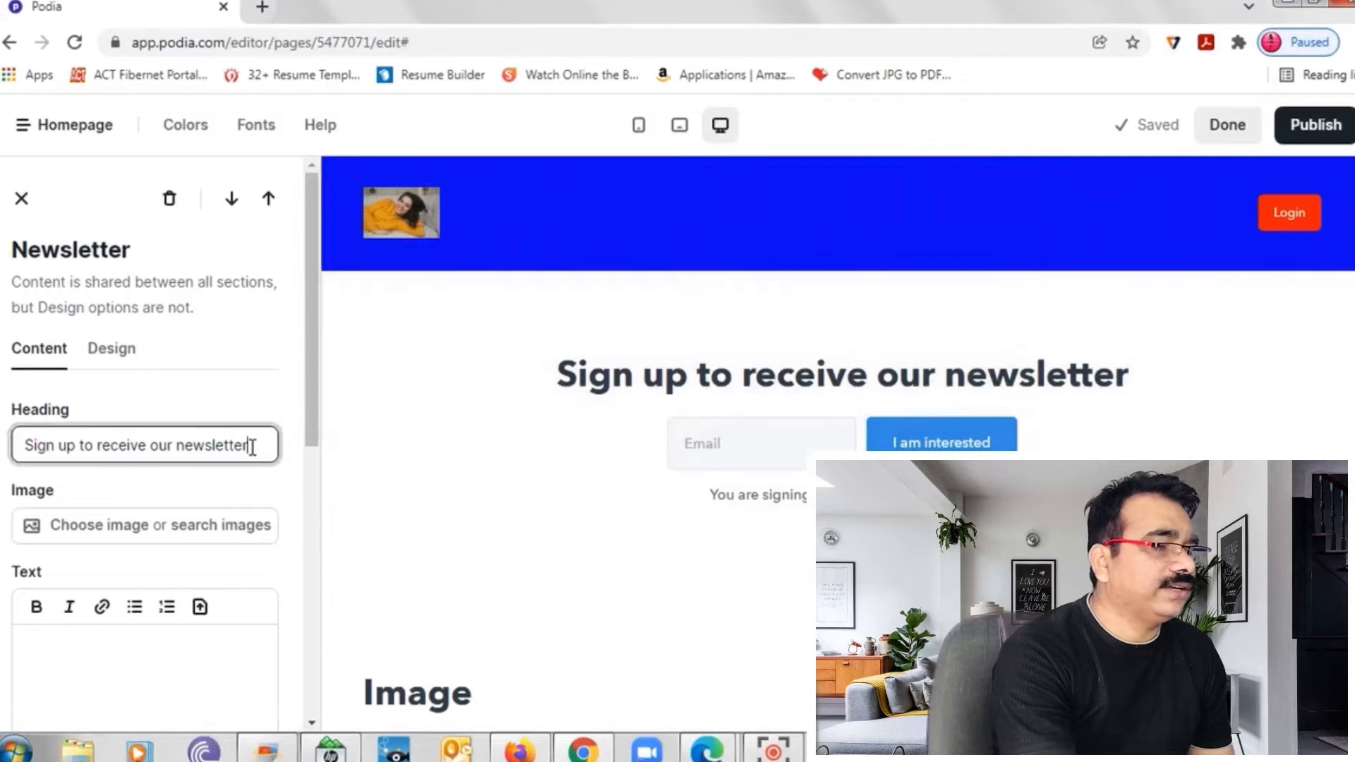
{"action": "key", "text": "BackSpace"}
{"action": "key", "text": "BackSpace"}
{"action": "key", "text": "BackSpace"}
{"action": "key", "text": "BackSpace"}
{"action": "key", "text": "BackSpace"}
{"action": "key", "text": "BackSpace"}
{"action": "key", "text": "BackSpace"}
{"action": "key", "text": "BackSpace"}
{"action": "key", "text": "BackSpace"}
{"action": "key", "text": "BackSpace"}
{"action": "key", "text": "BackSpace"}
{"action": "key", "text": "BackSpace"}
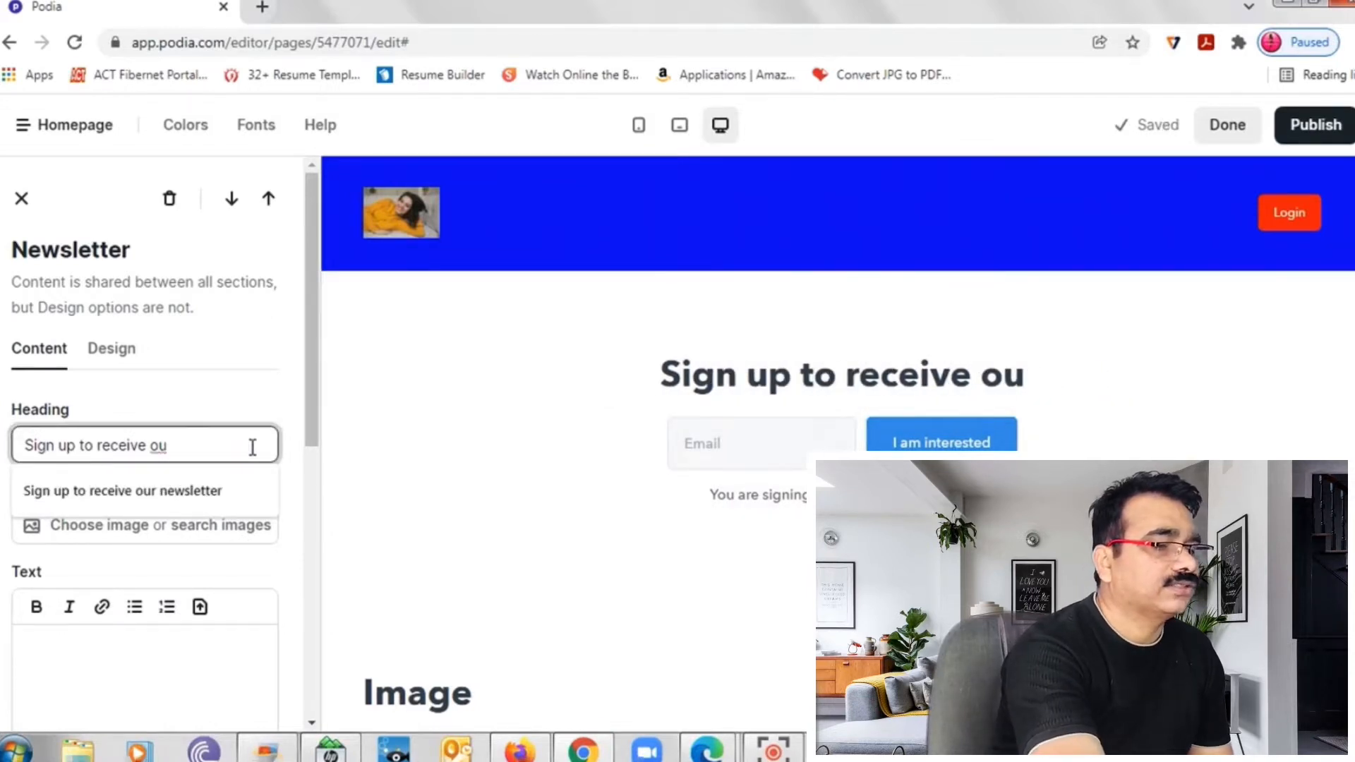
{"action": "type", "text": "r "}
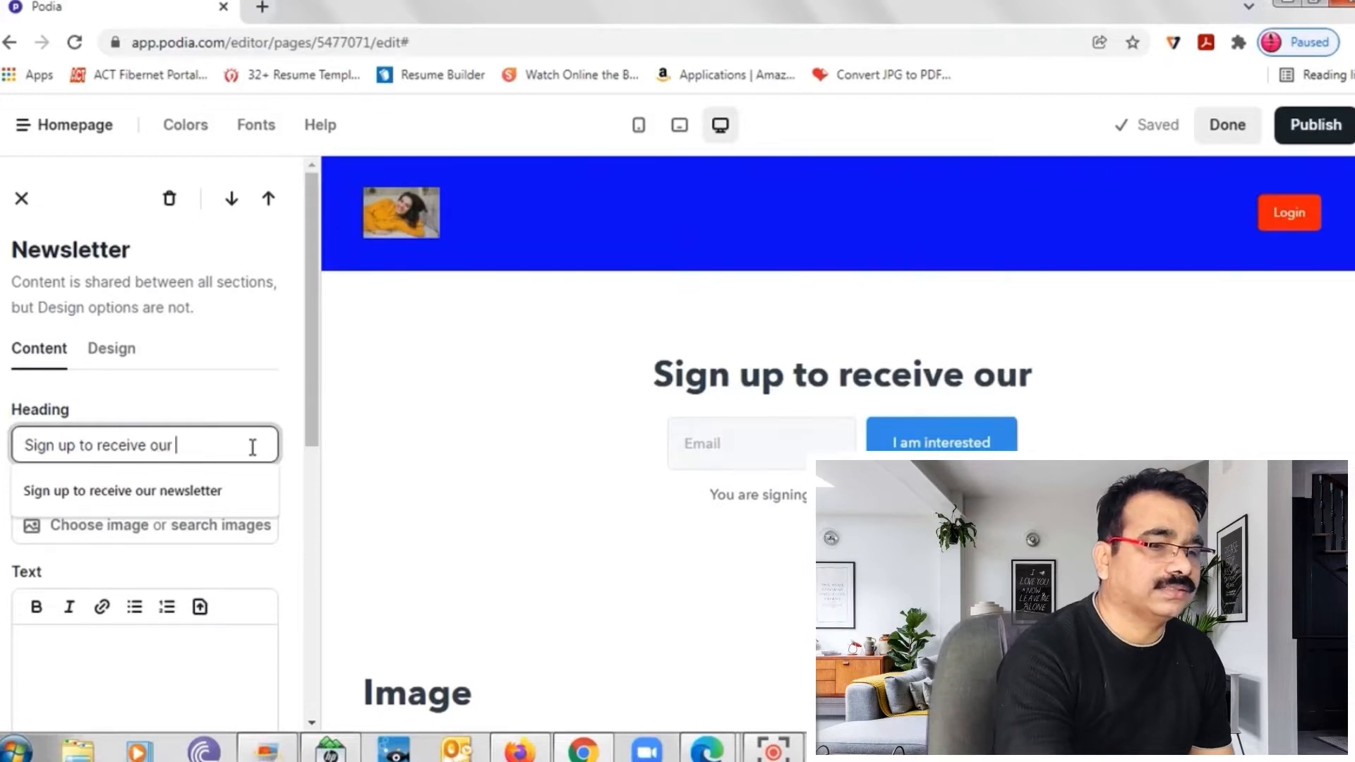
{"action": "type", "text": "newsletter"}
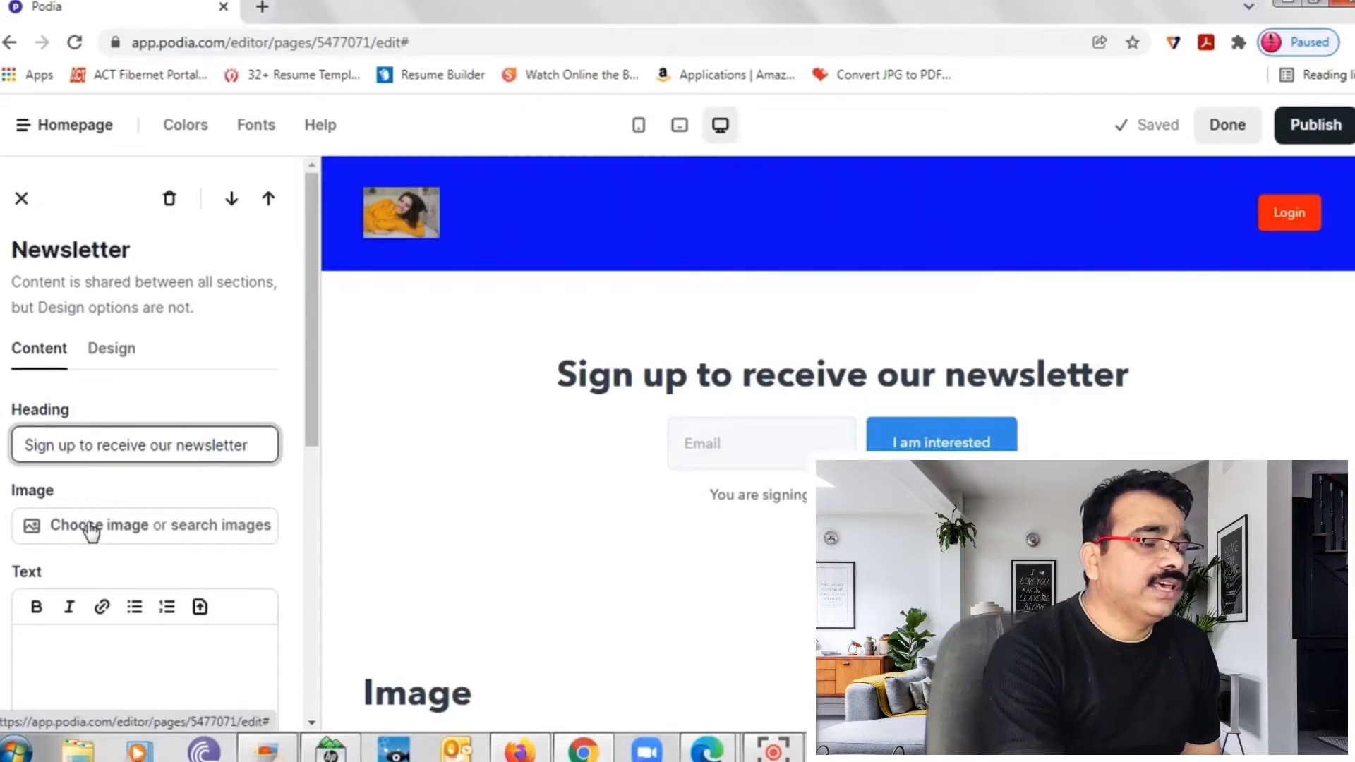
Step: Add the image aerobics.jpg from the Desktop folder to the Newsletter section
{"action": "left_click", "coordinate": [90, 530]}
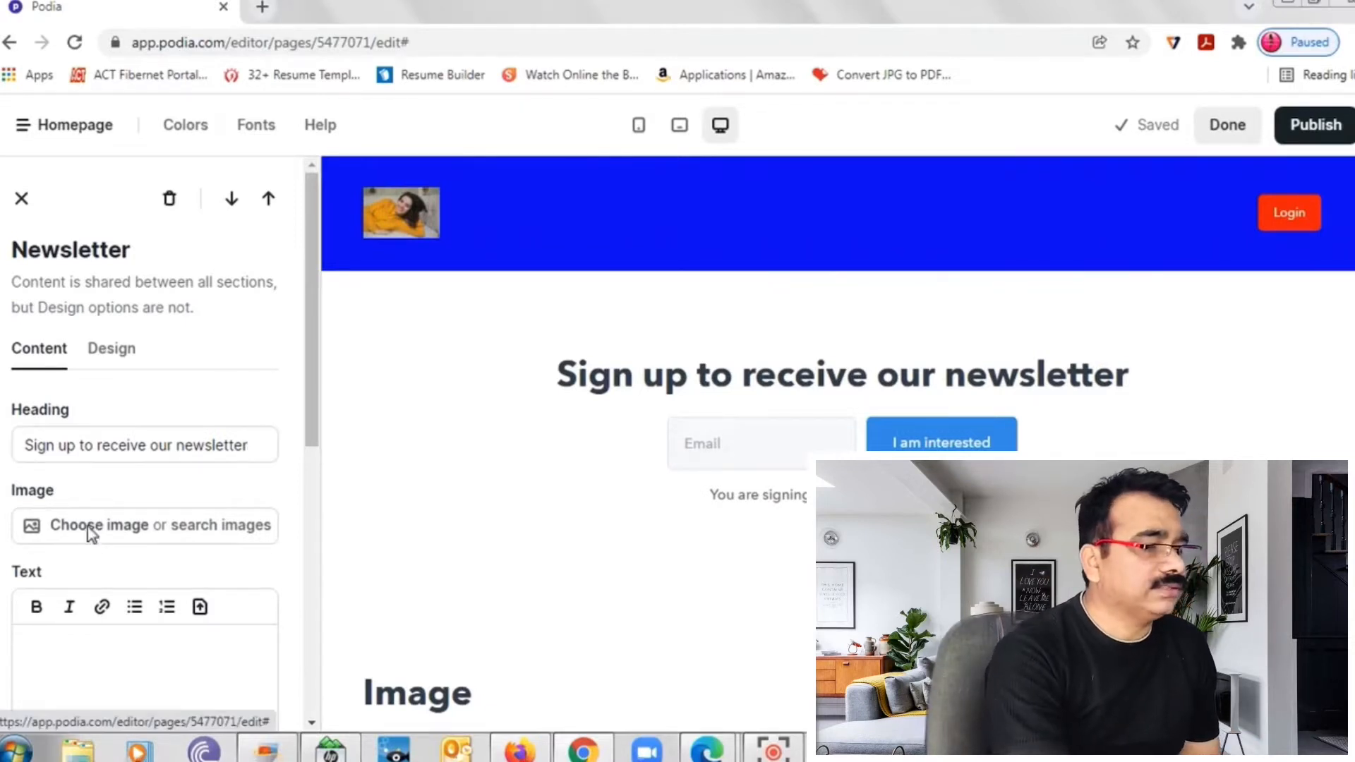
{"action": "left_click", "coordinate": [268, 299]}
{"action": "key", "text": "Down"}
{"action": "key", "text": "Down"}
{"action": "key", "text": "Down"}
{"action": "key", "text": "Down"}
{"action": "key", "text": "Down"}
{"action": "key", "text": "Down"}
{"action": "key", "text": "Down"}
{"action": "key", "text": "Down"}
{"action": "key", "text": "Down"}
{"action": "key", "text": "Down"}
{"action": "key", "text": "Down"}
{"action": "key", "text": "Down"}
{"action": "key", "text": "Down"}
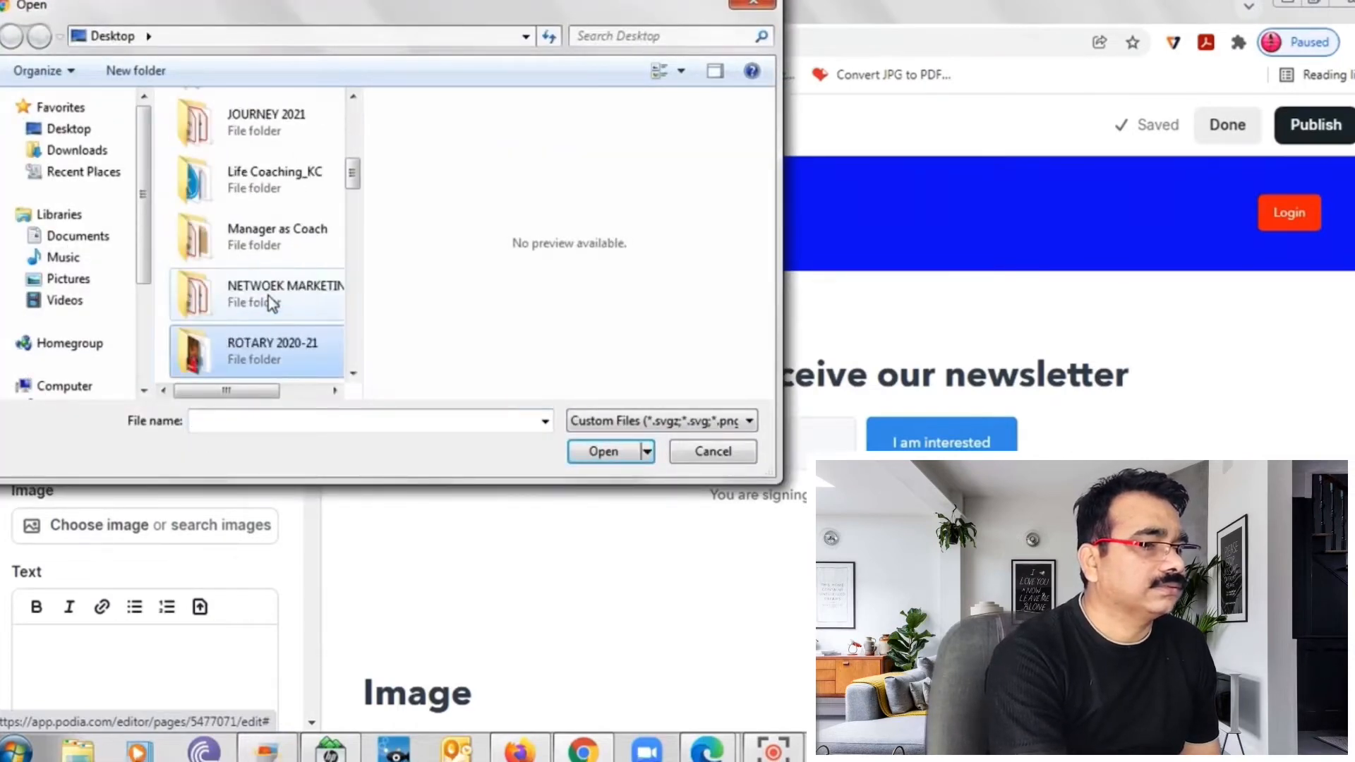
{"action": "key", "text": "Down"}
{"action": "key", "text": "Down"}
{"action": "key", "text": "Down"}
{"action": "key", "text": "Down"}
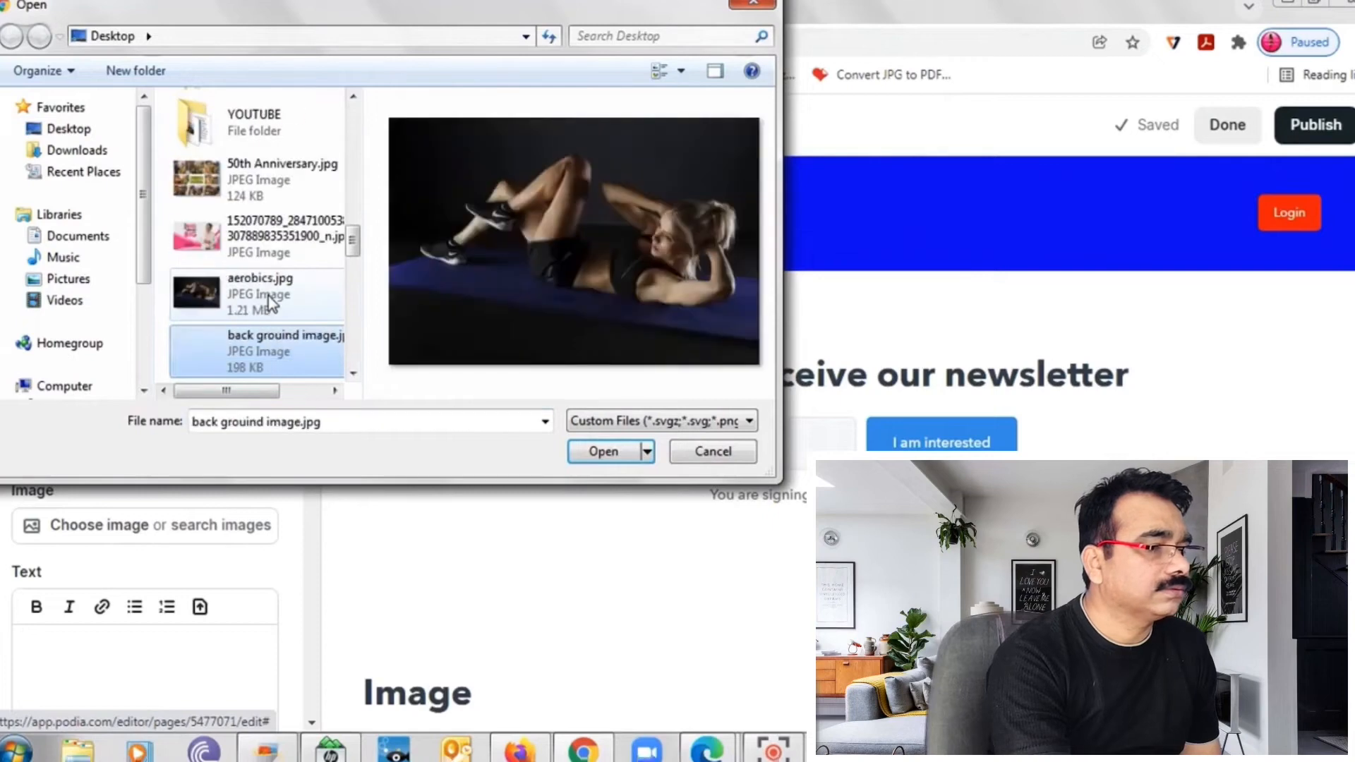
{"action": "left_click", "coordinate": [271, 301]}
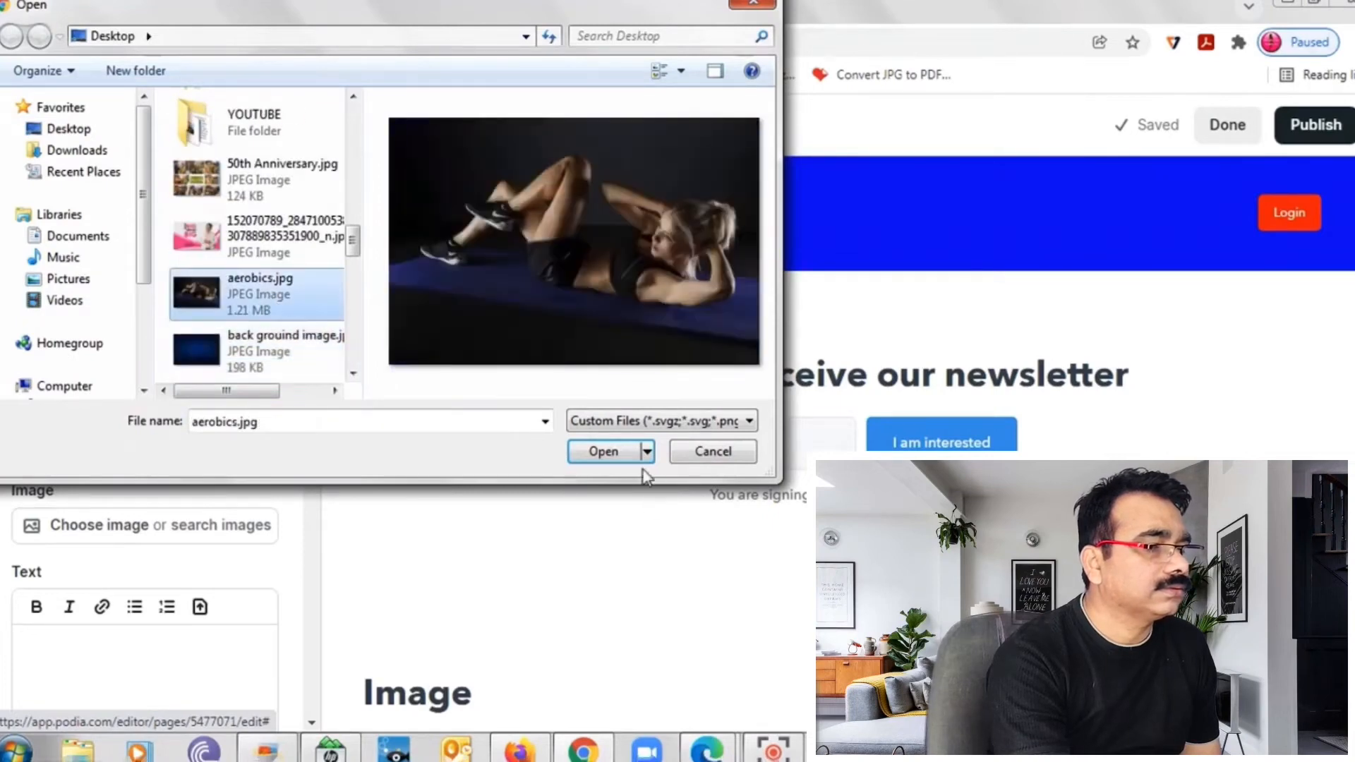
{"action": "left_click", "coordinate": [624, 455]}
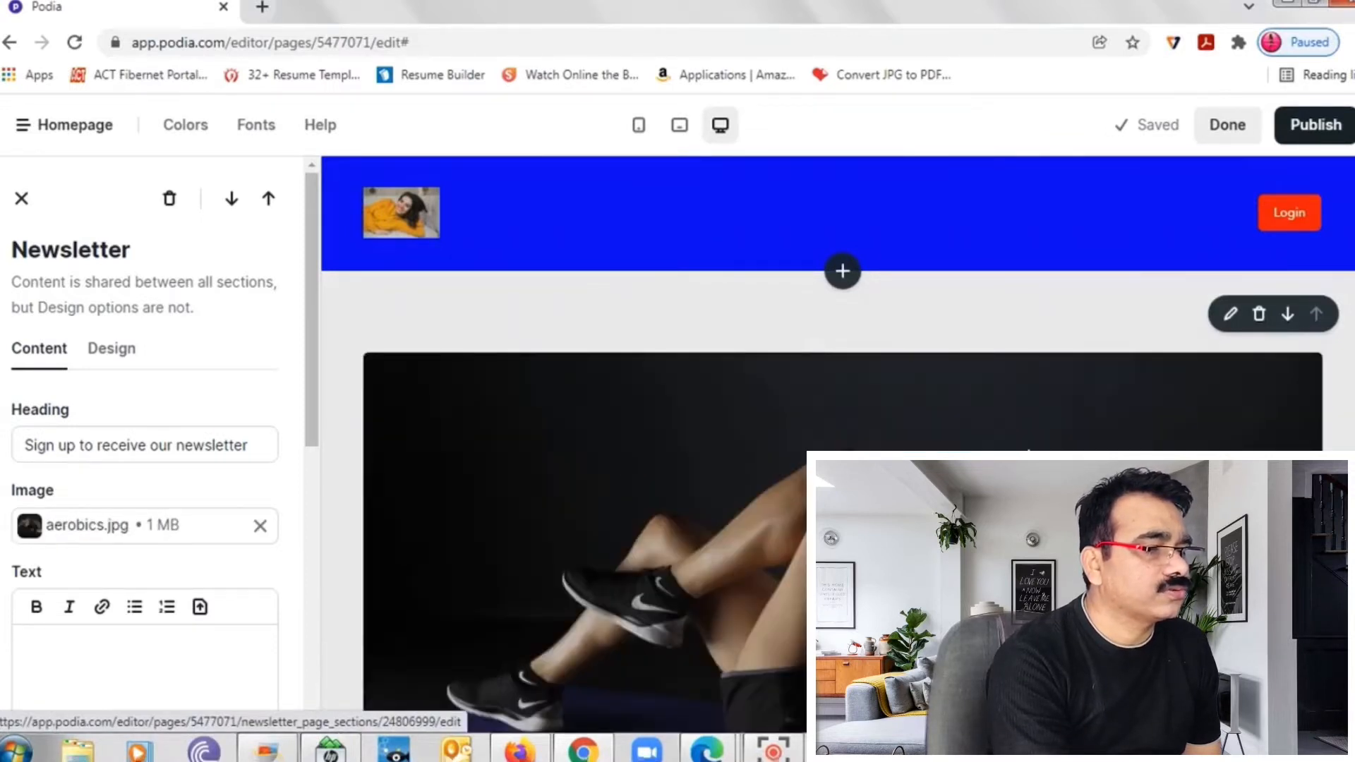
Step: Delete the placeholder Image section located between the newsletter and video sections
{"action": "scroll", "coordinate": [838, 444], "scroll_direction": "down", "scroll_amount": 6}
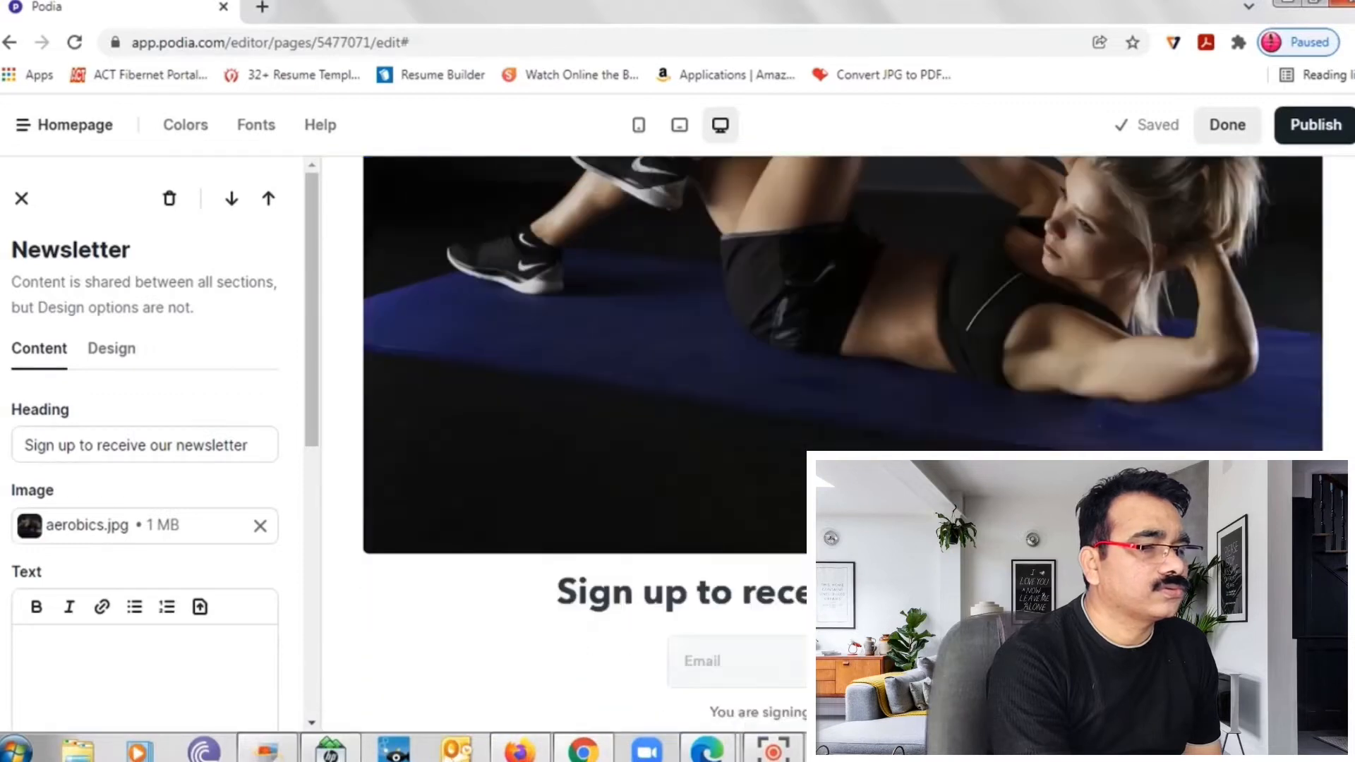
{"action": "scroll", "coordinate": [839, 445], "scroll_direction": "down", "scroll_amount": 3}
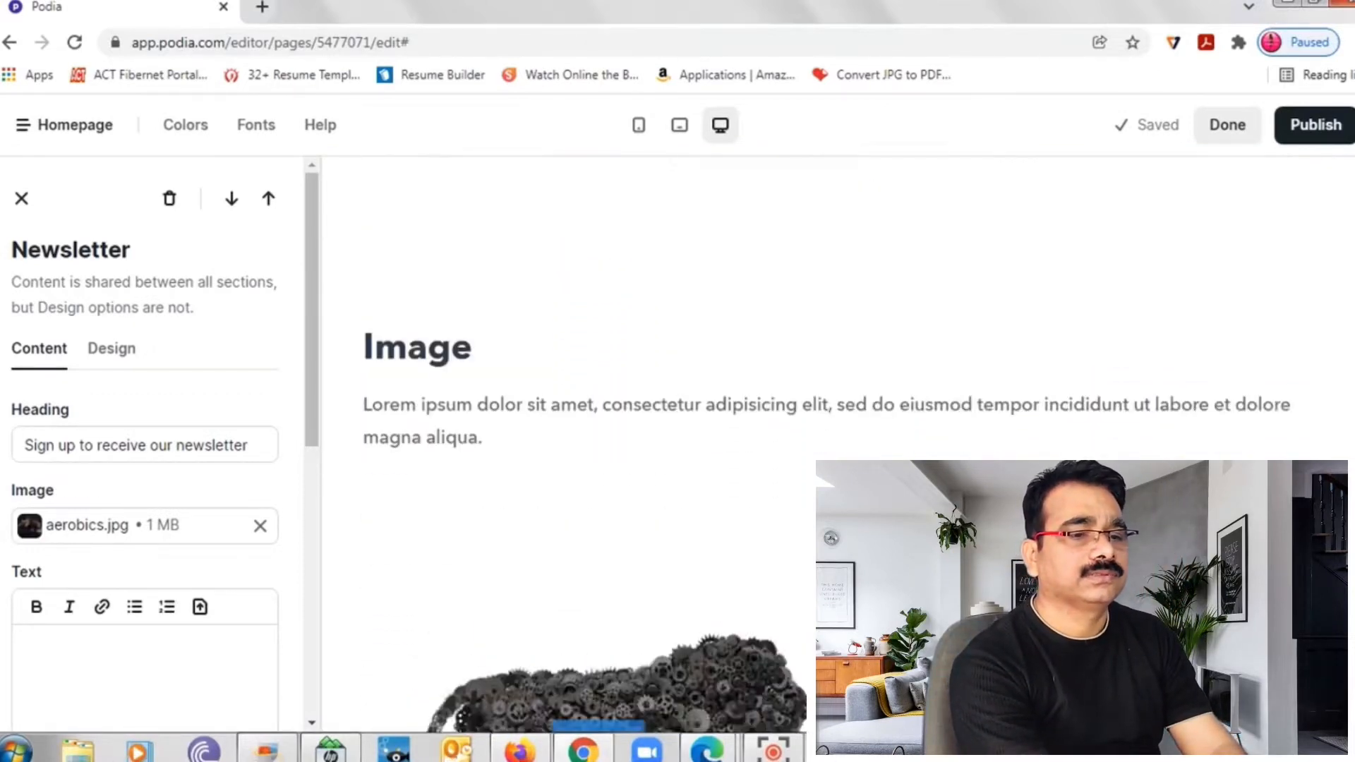
{"action": "scroll", "coordinate": [913, 319], "scroll_direction": "down", "scroll_amount": 4}
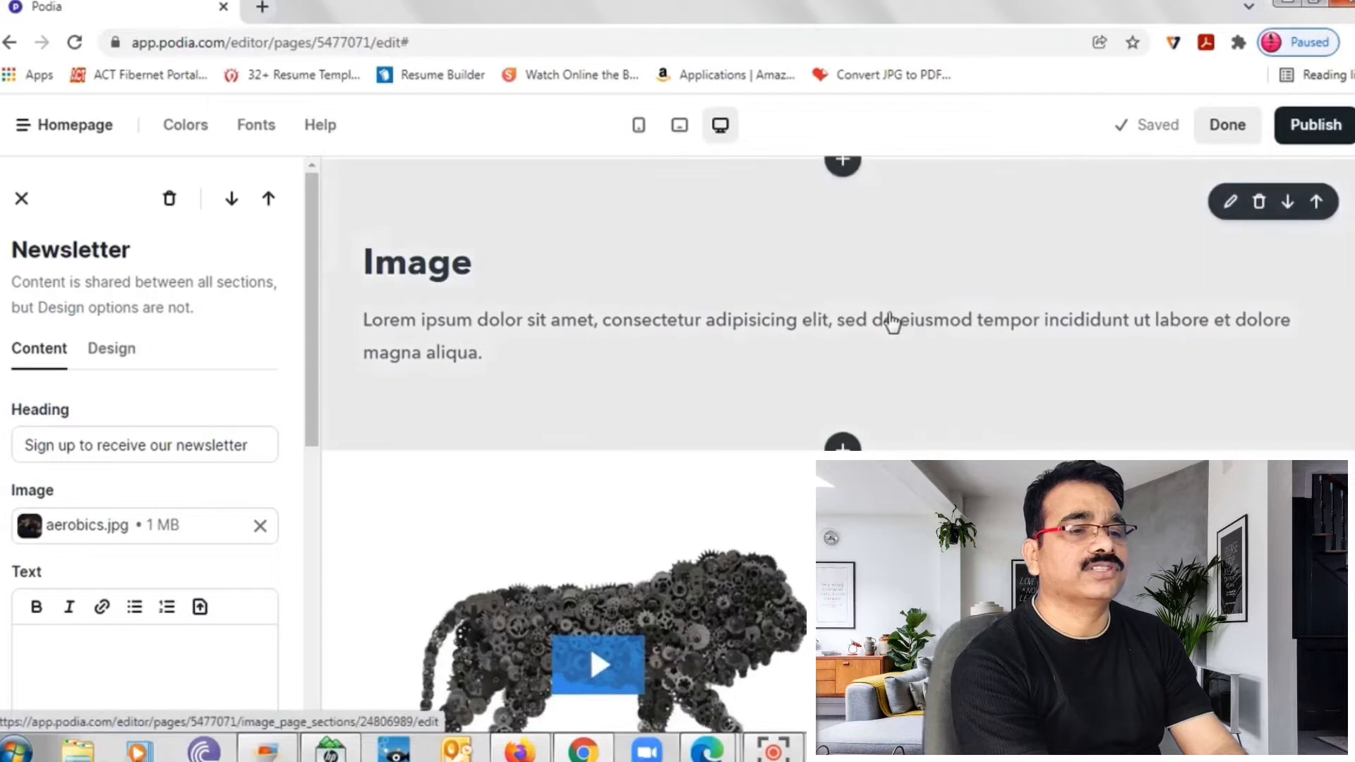
{"action": "left_click", "coordinate": [1261, 205]}
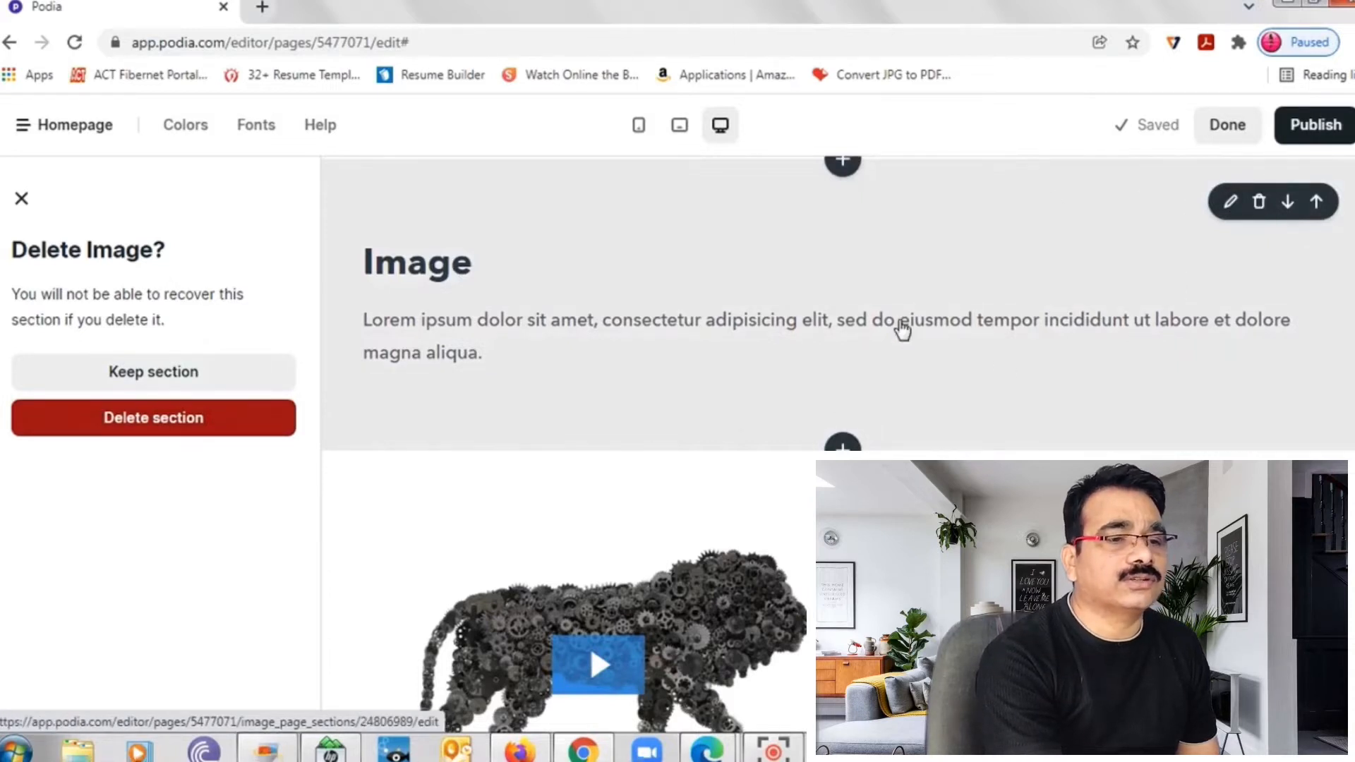
{"action": "left_click", "coordinate": [209, 419]}
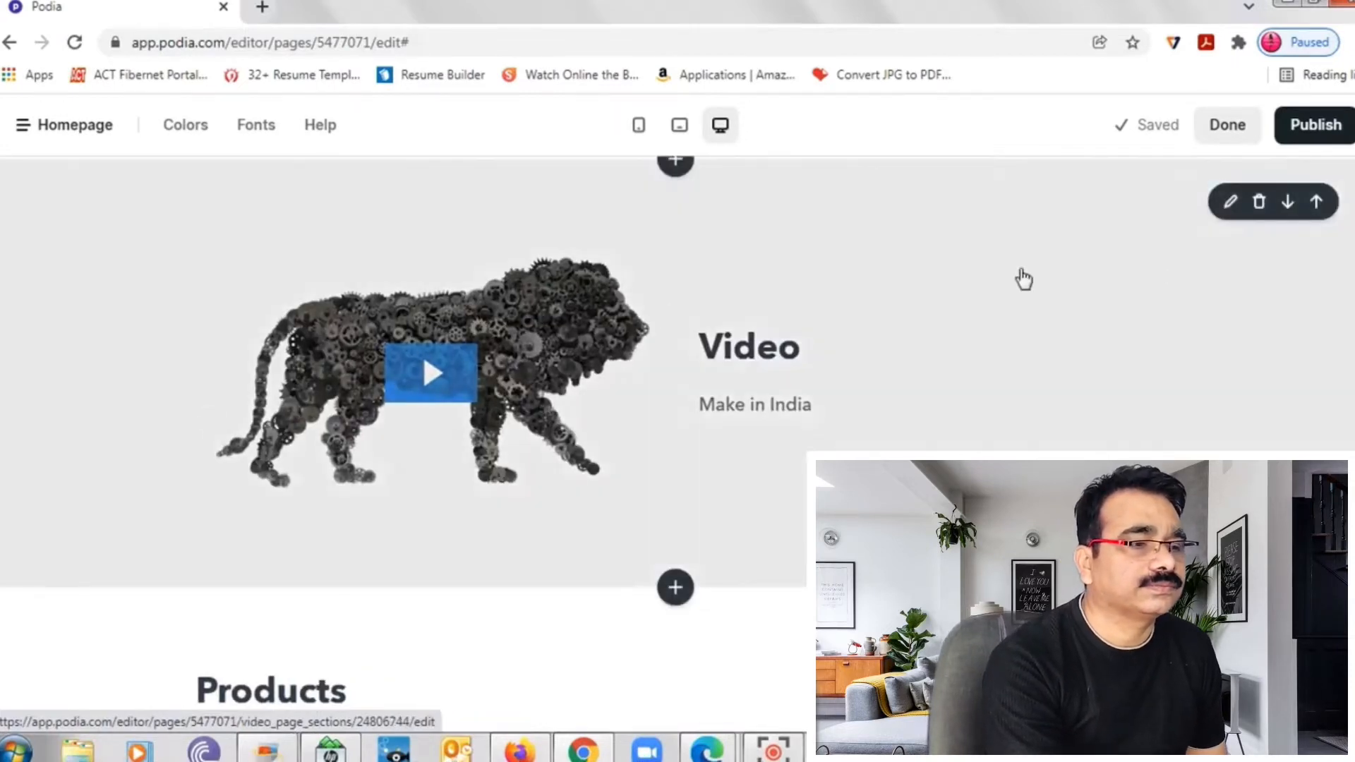
Step: Review the homepage's newsletter and video sections and the section types that can be inserted between them
{"action": "scroll", "coordinate": [676, 381], "scroll_direction": "down", "scroll_amount": 10}
{"action": "scroll", "coordinate": [676, 424], "scroll_direction": "up", "scroll_amount": 1}
{"action": "scroll", "coordinate": [675, 424], "scroll_direction": "down", "scroll_amount": 5}
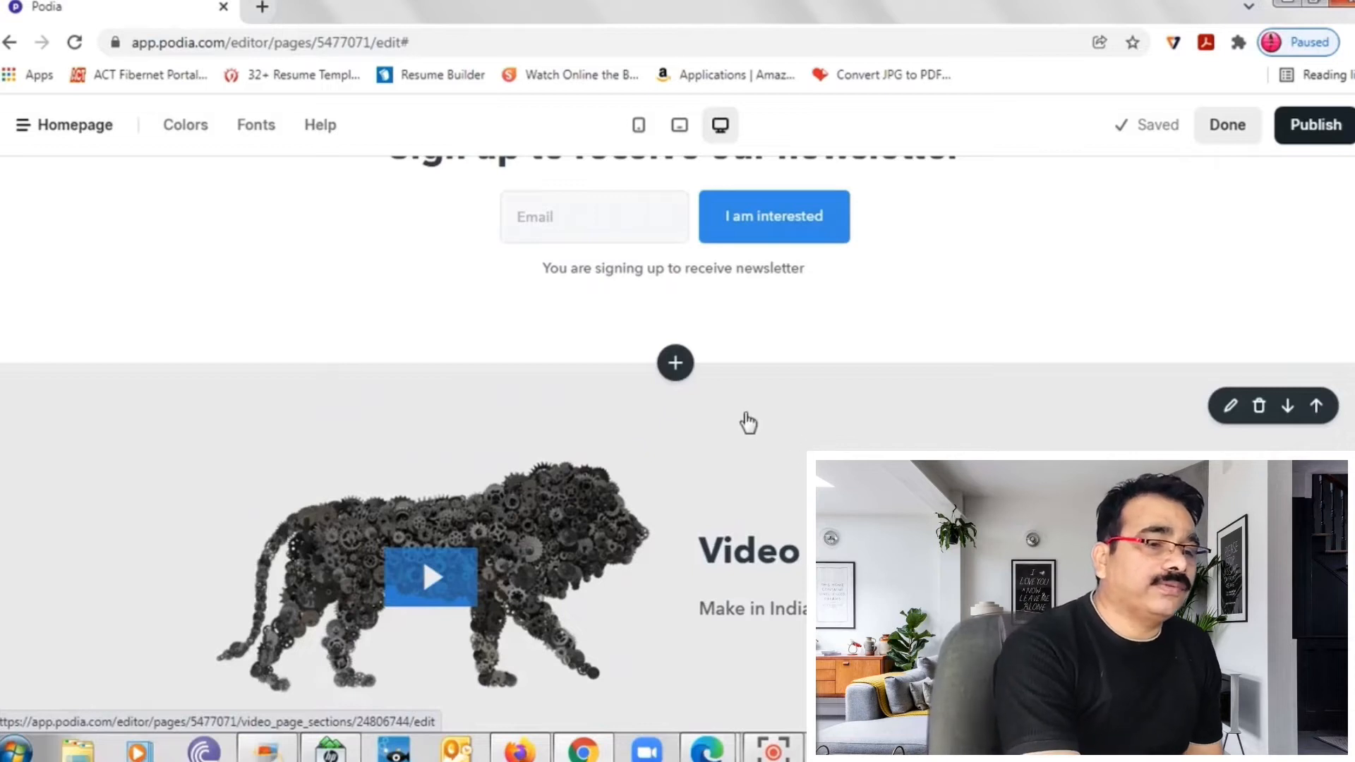
{"action": "left_click", "coordinate": [789, 445]}
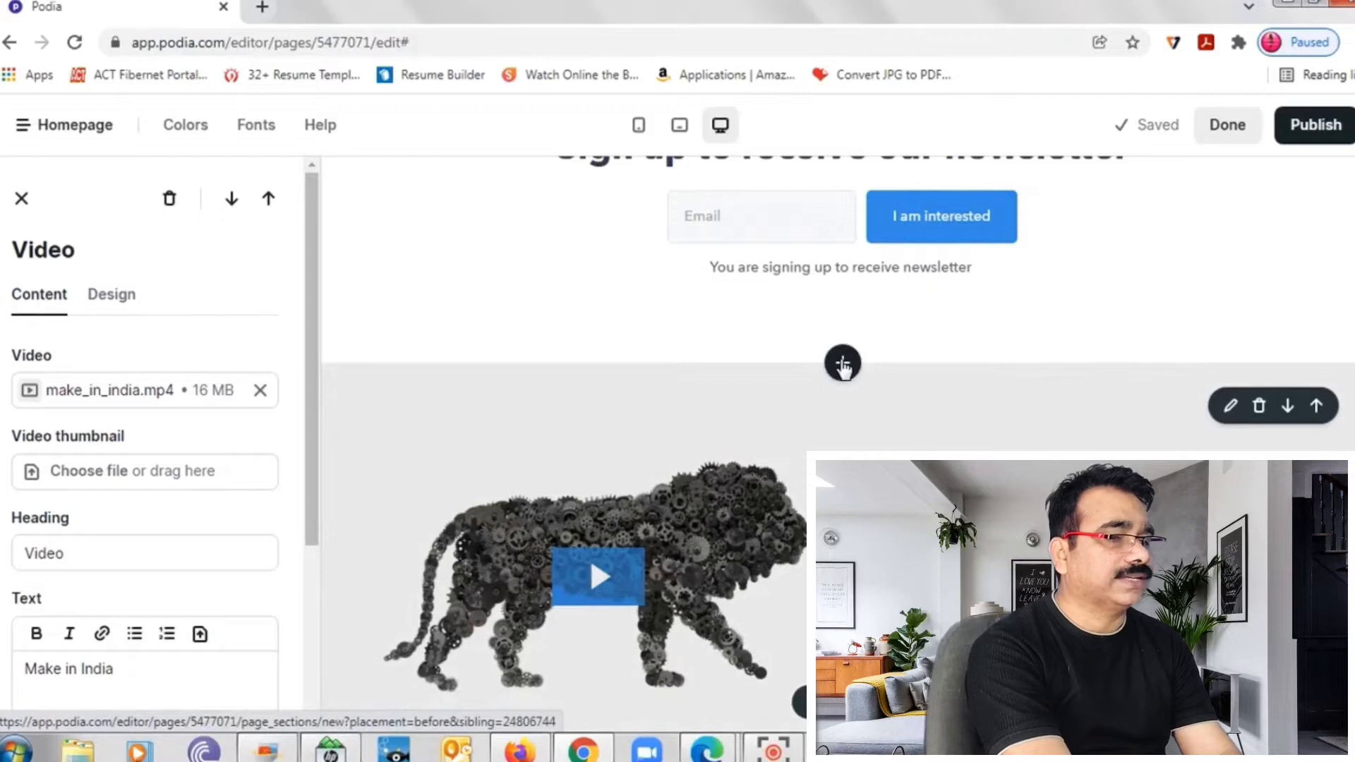
{"action": "left_click", "coordinate": [843, 365]}
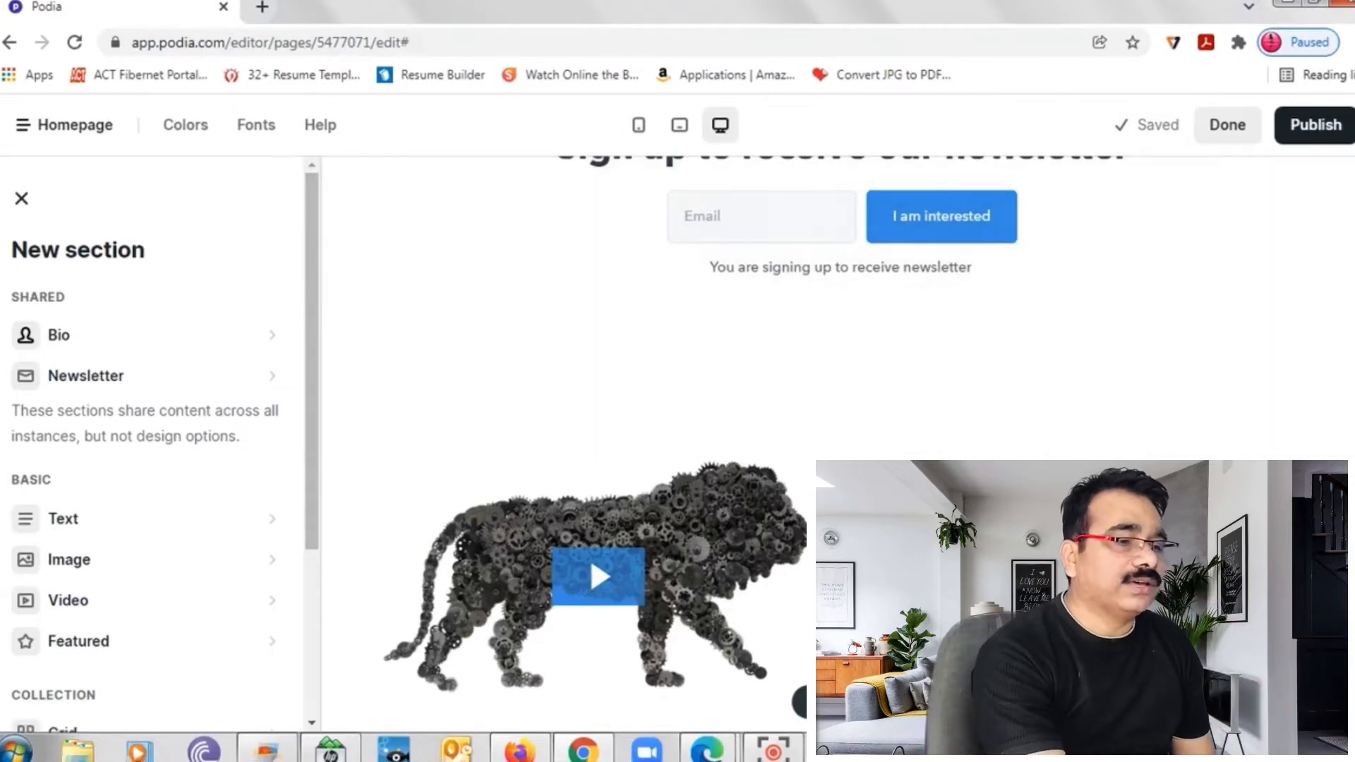
{"action": "scroll", "coordinate": [839, 444], "scroll_direction": "up", "scroll_amount": 10}
{"action": "scroll", "coordinate": [843, 445], "scroll_direction": "down", "scroll_amount": 2}
{"action": "scroll", "coordinate": [843, 445], "scroll_direction": "up", "scroll_amount": 2}
{"action": "scroll", "coordinate": [843, 444], "scroll_direction": "down", "scroll_amount": 2}
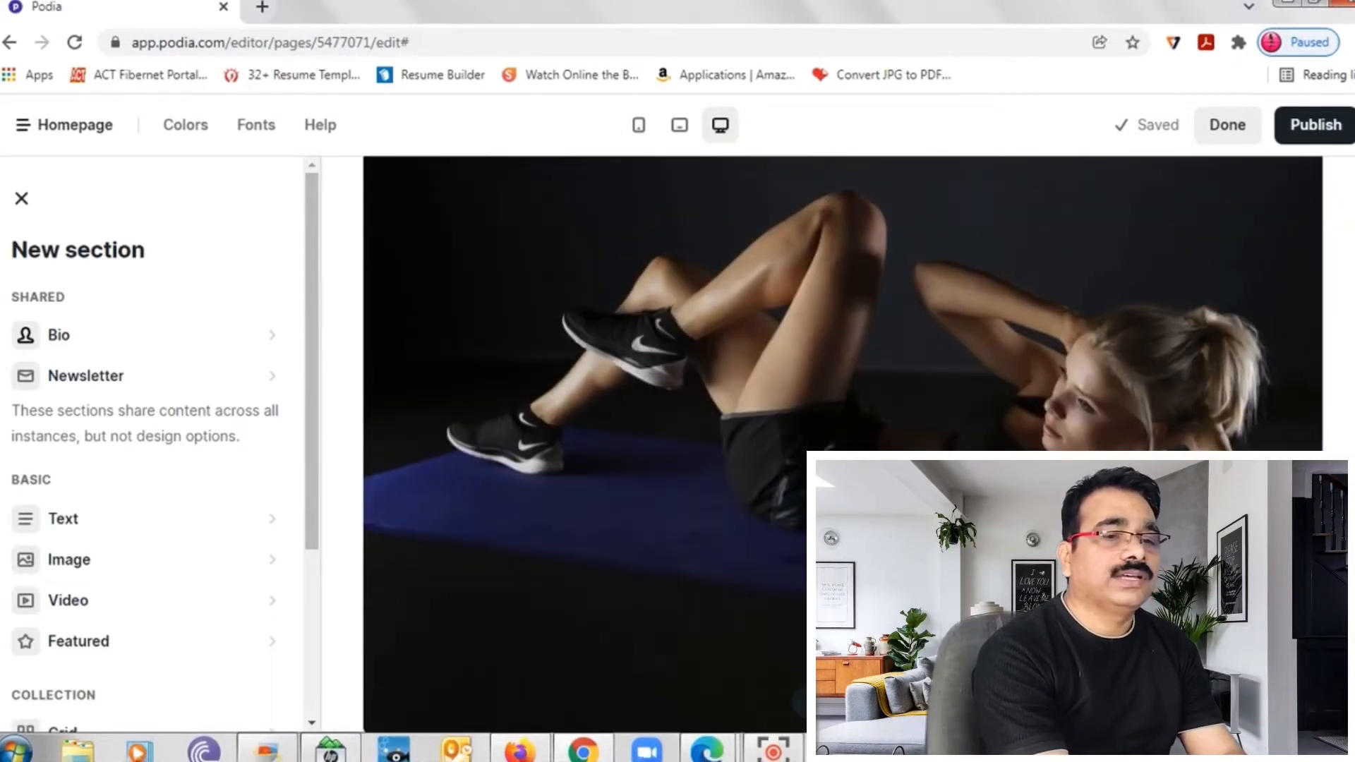
{"action": "scroll", "coordinate": [843, 444], "scroll_direction": "down", "scroll_amount": 5}
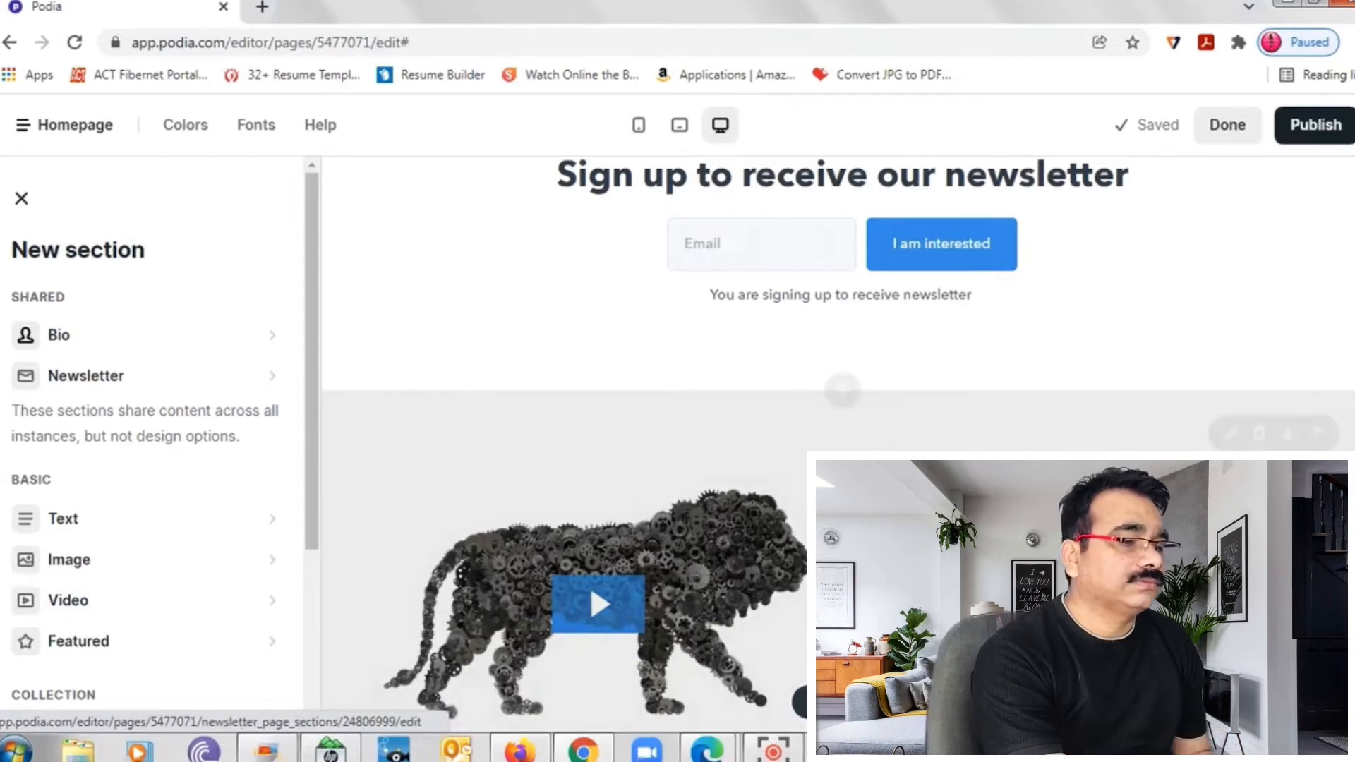
{"action": "scroll", "coordinate": [840, 438], "scroll_direction": "down", "scroll_amount": 1}
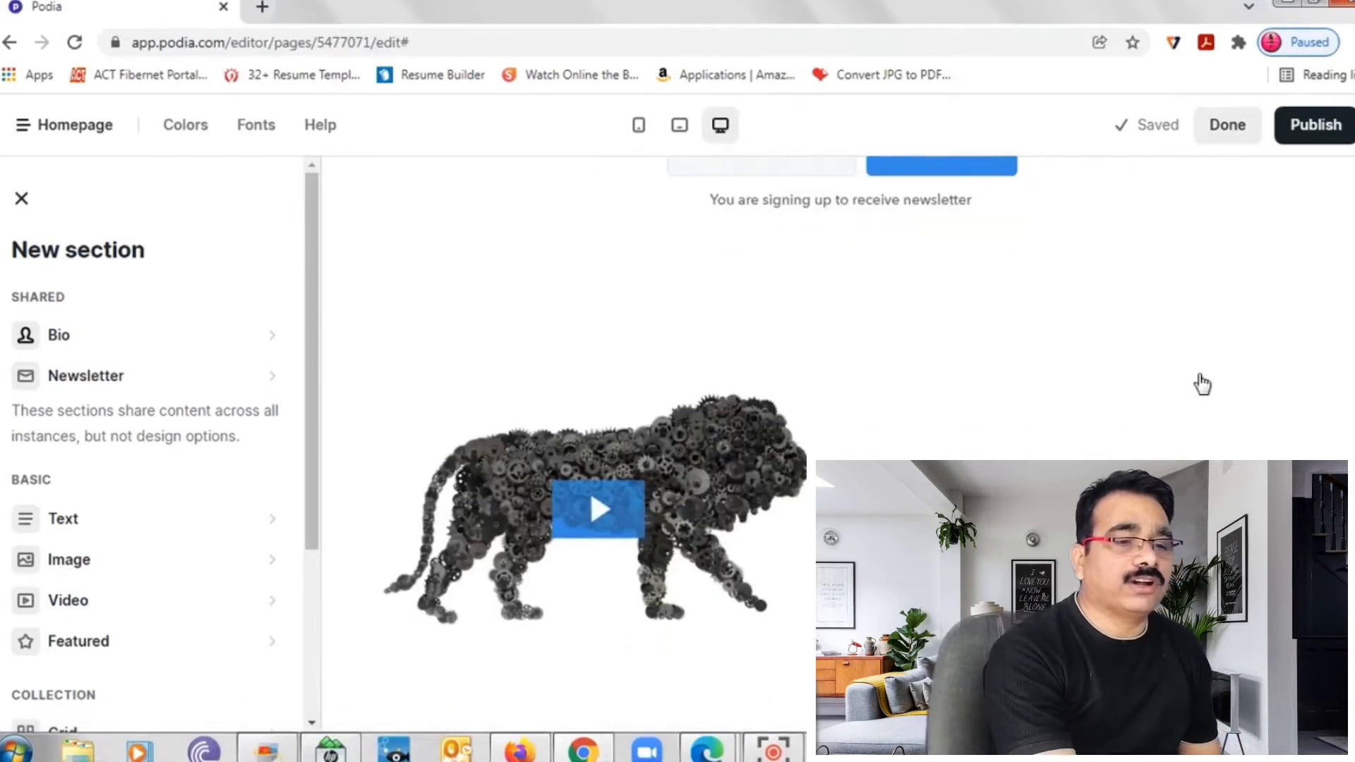
Step: Change the heading of the video section to "The Lion"
{"action": "mouse_move", "coordinate": [1200, 372]}
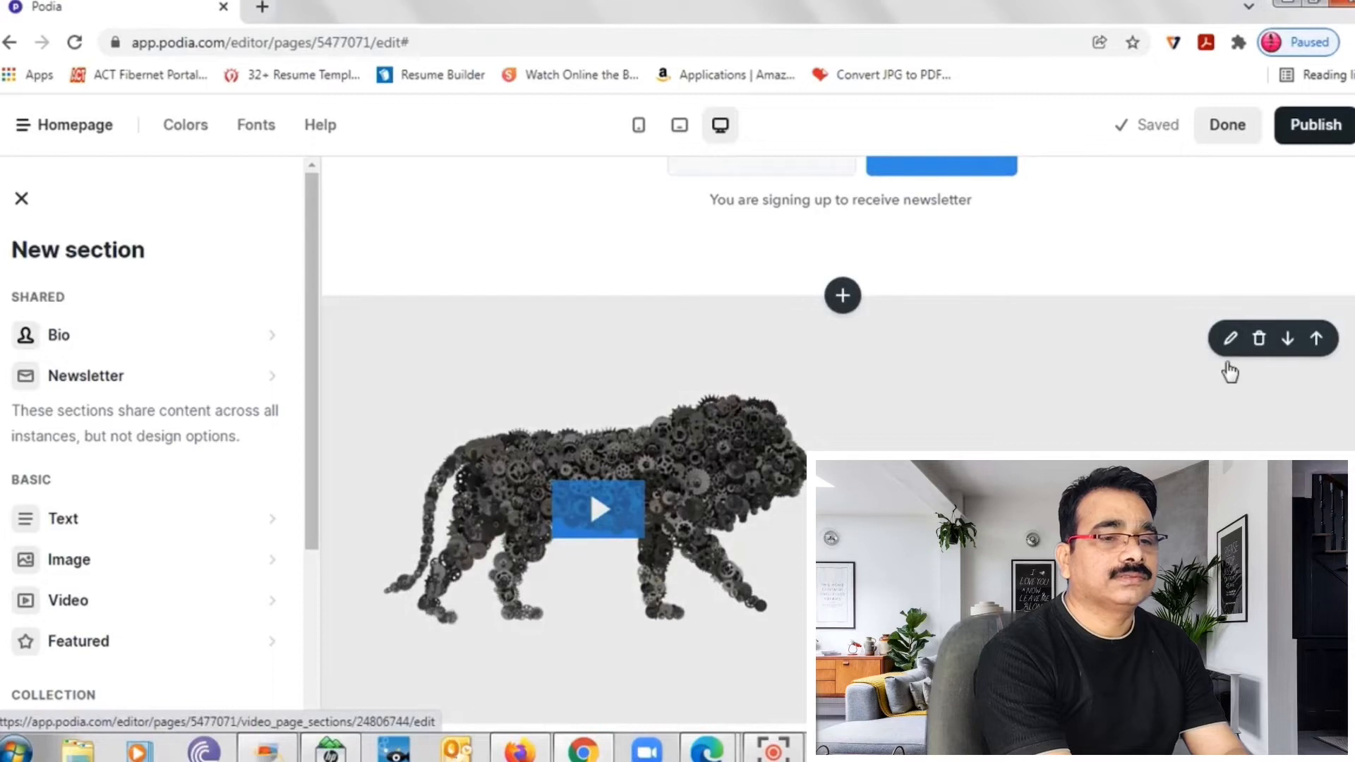
{"action": "left_click", "coordinate": [1230, 340]}
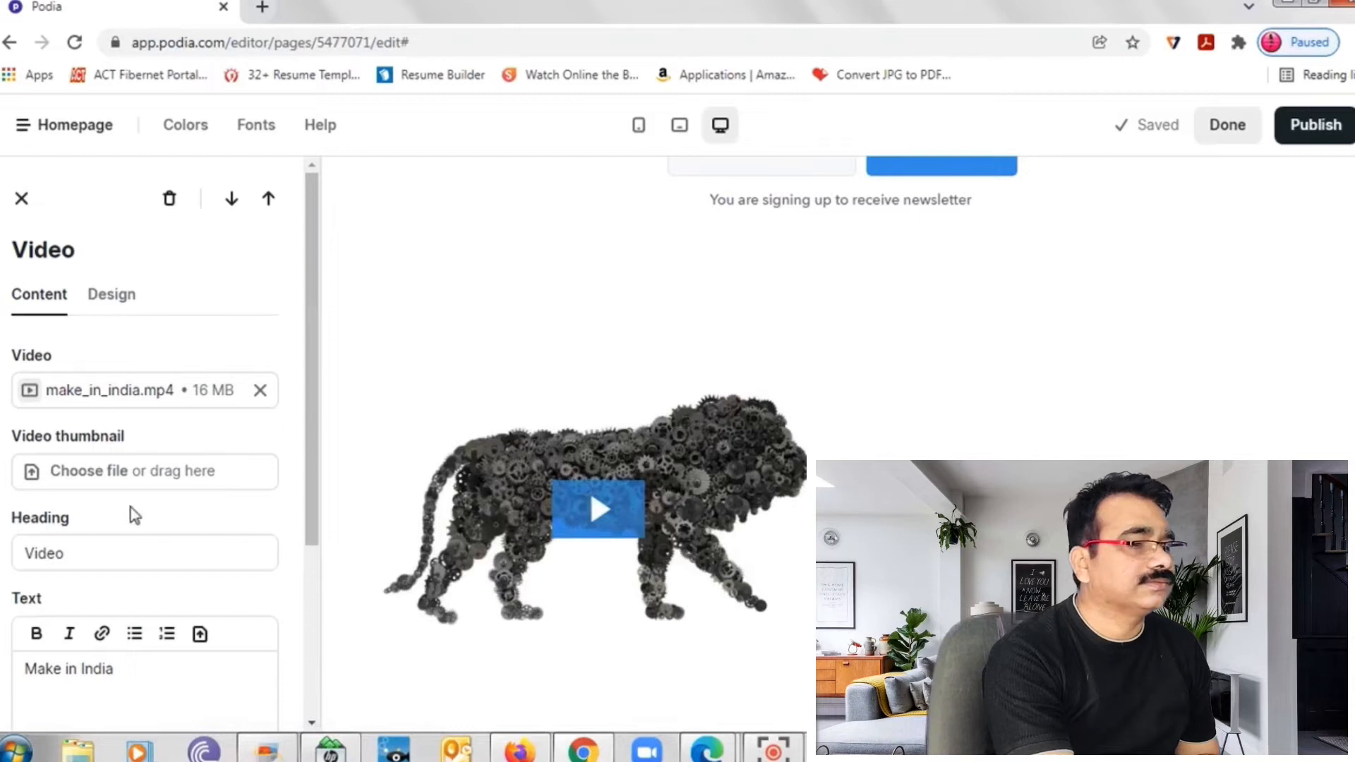
{"action": "left_click_drag", "start_coordinate": [315, 411], "coordinate": [317, 485]}
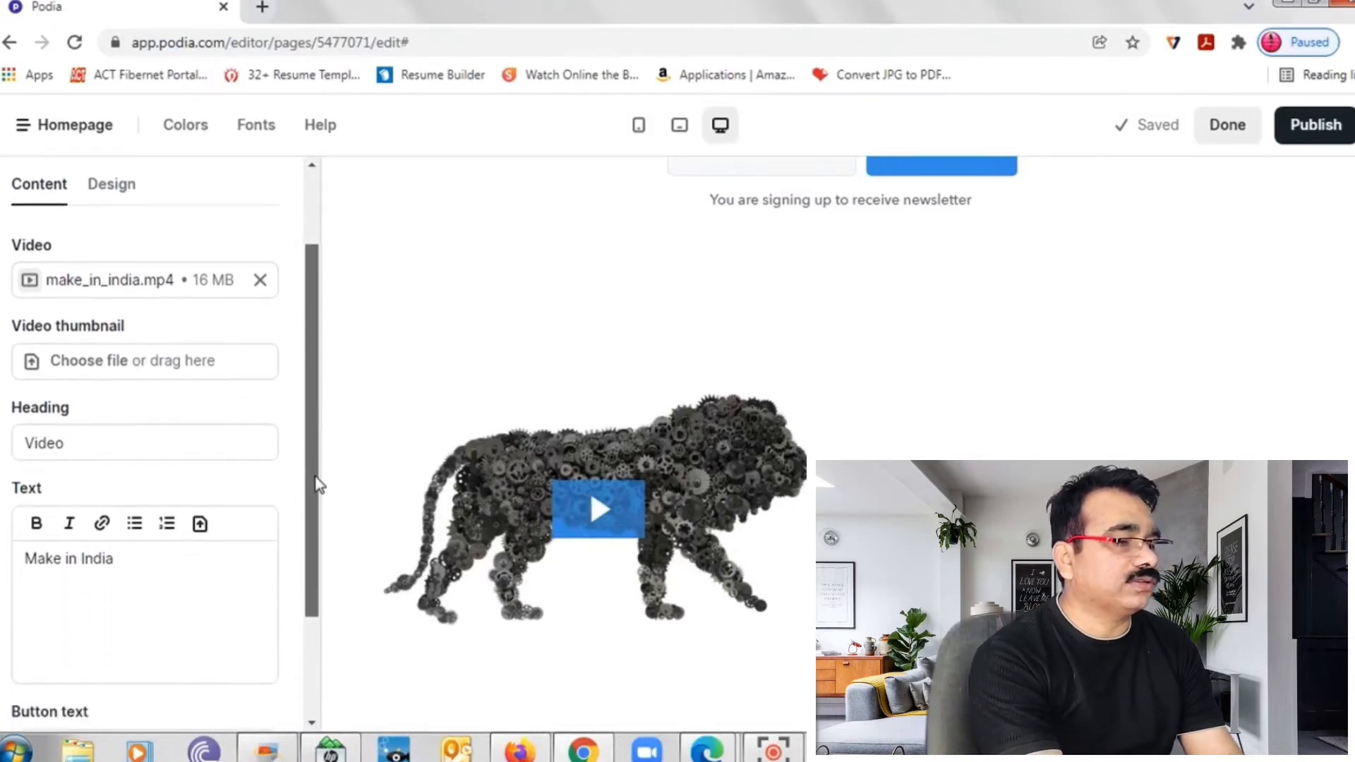
{"action": "left_click", "coordinate": [139, 448]}
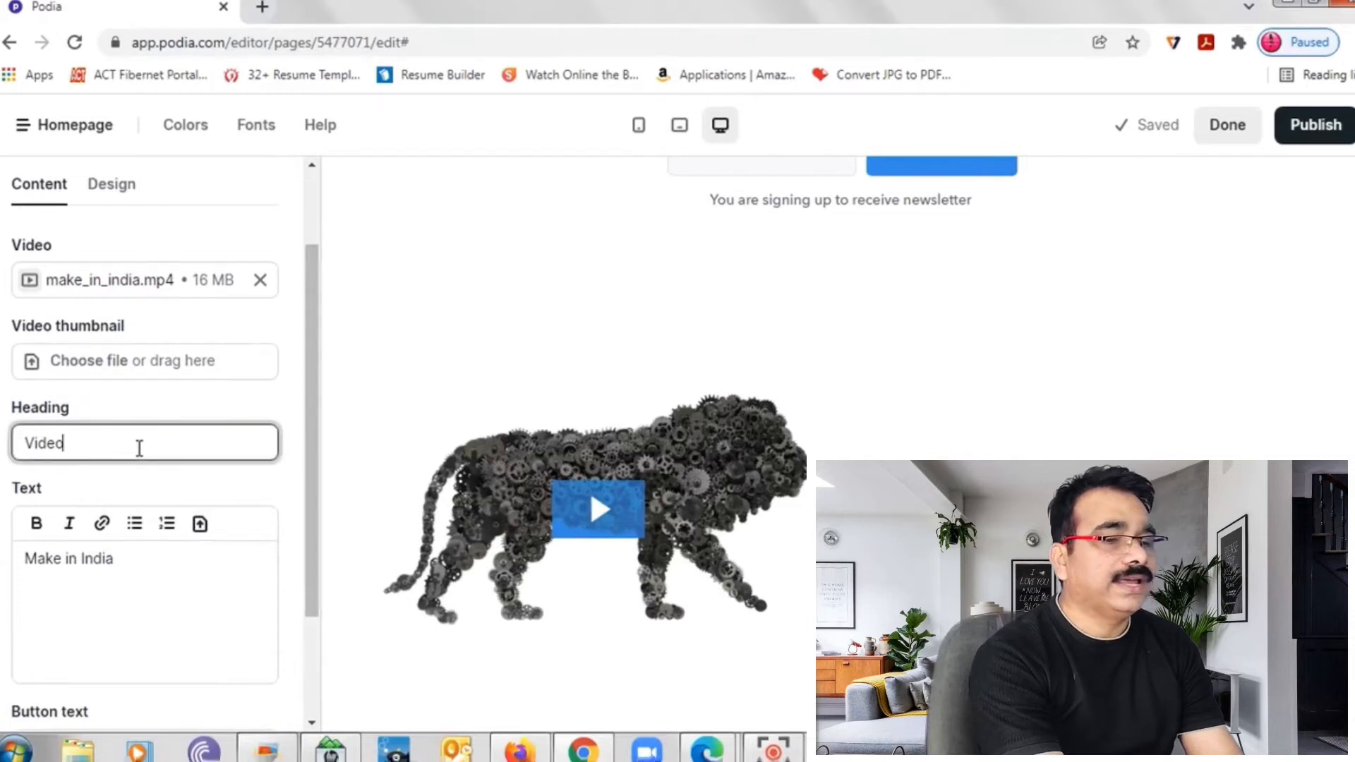
{"action": "key", "text": "BackSpace"}
{"action": "key", "text": "BackSpace"}
{"action": "type", "text": "The L"}
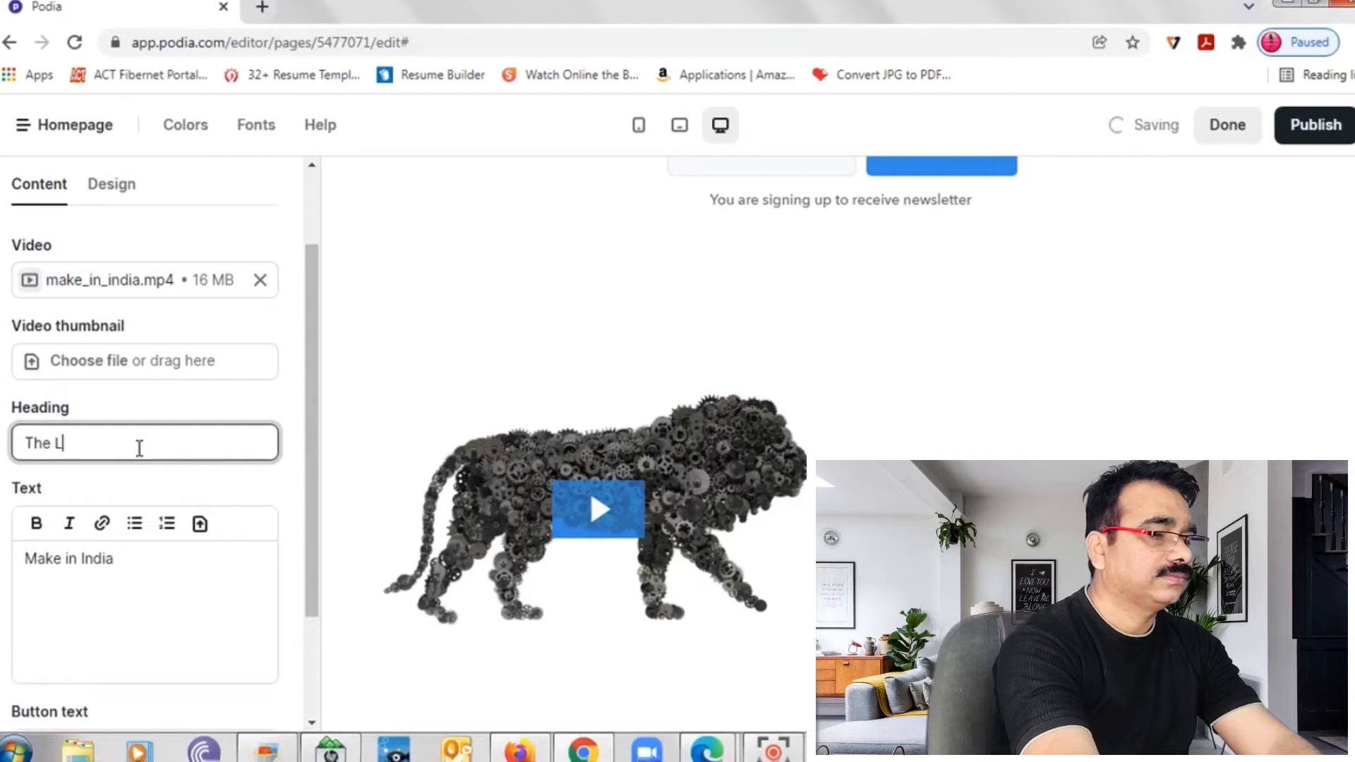
{"action": "type", "text": "ioa"}
{"action": "type", "text": "n"}
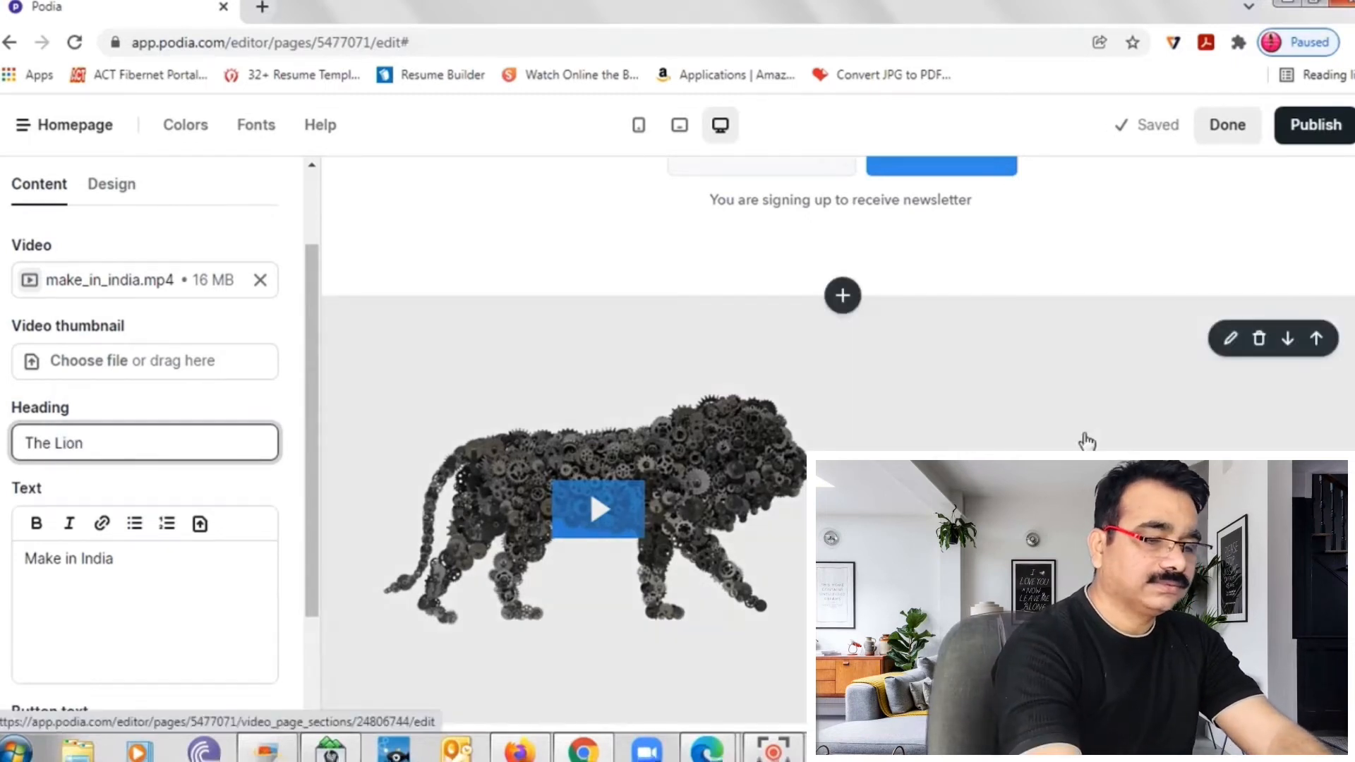
{"action": "scroll", "coordinate": [839, 423], "scroll_direction": "down", "scroll_amount": 3}
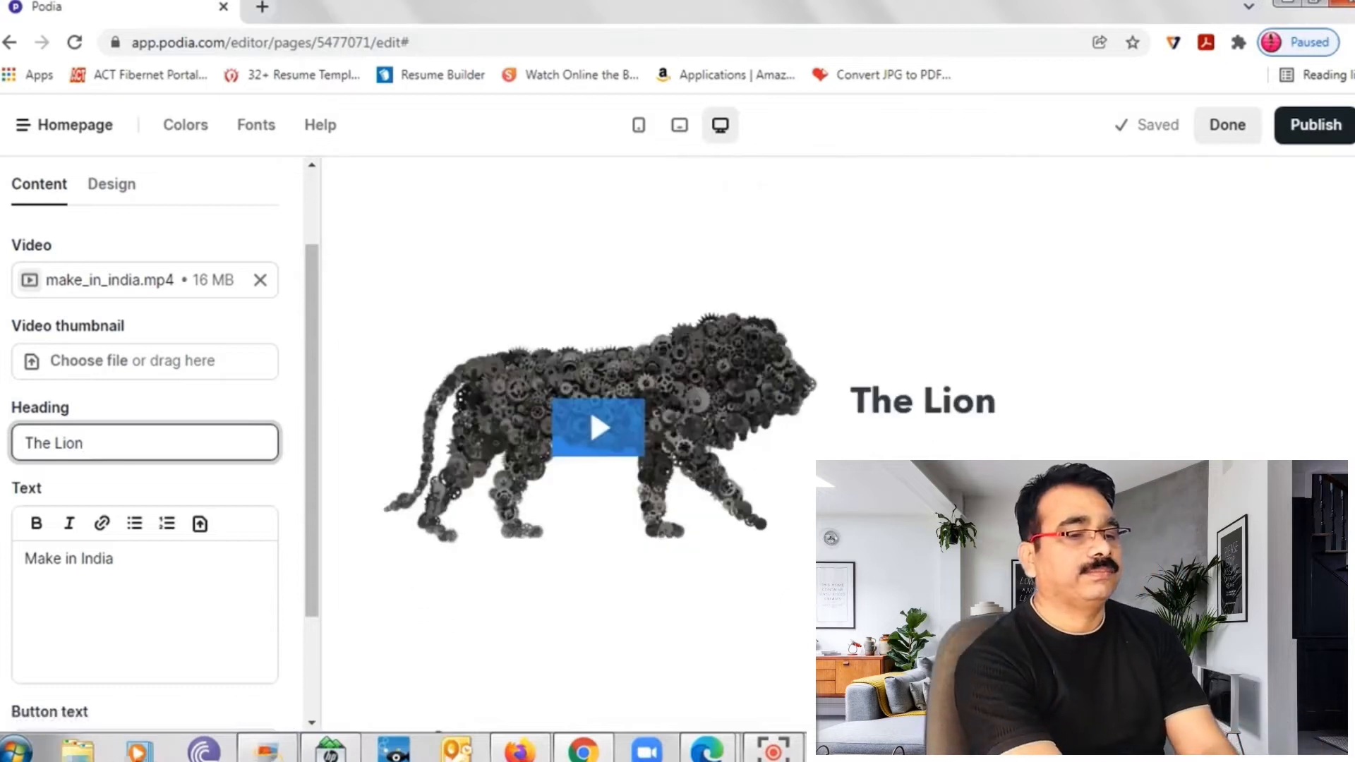
Step: Examine the full list of section types available for insertion above the video section, including the collection types
{"action": "scroll", "coordinate": [839, 424], "scroll_direction": "down", "scroll_amount": 4}
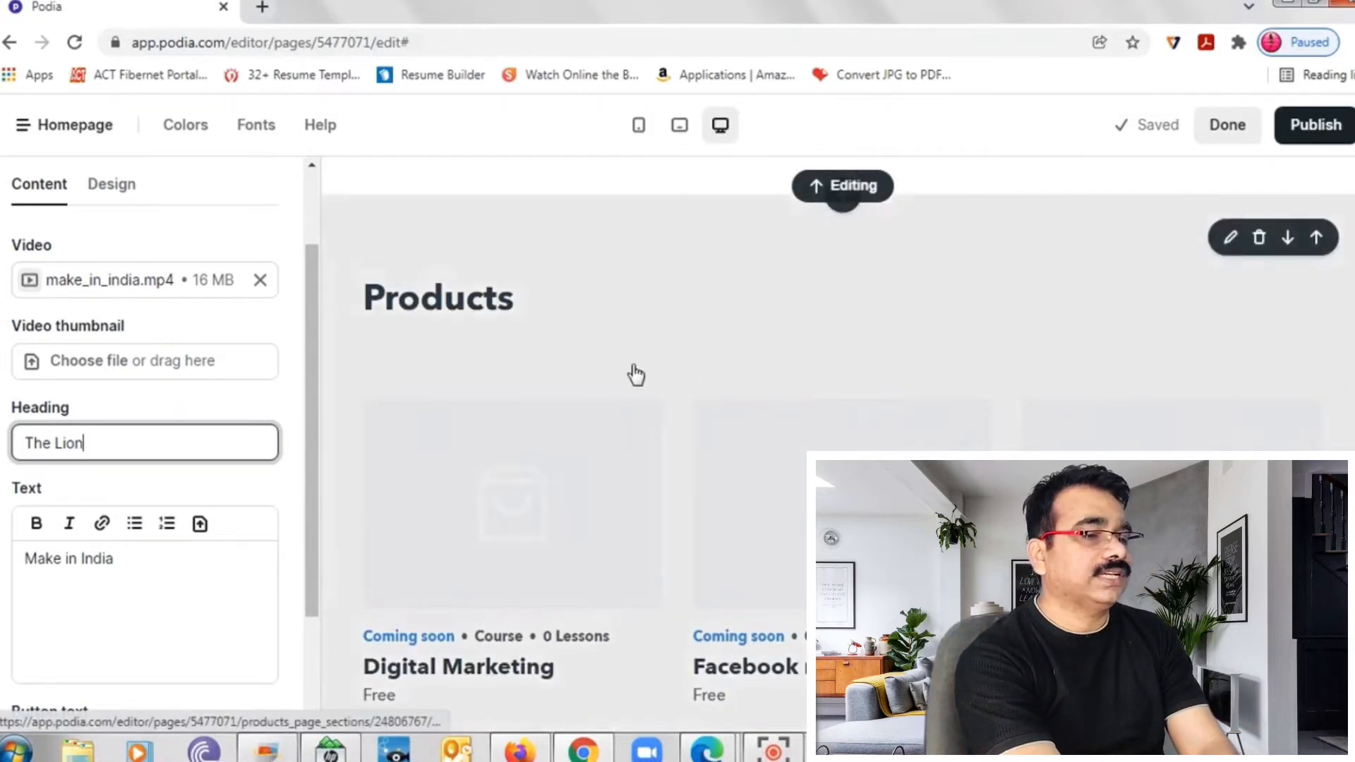
{"action": "left_click", "coordinate": [842, 187]}
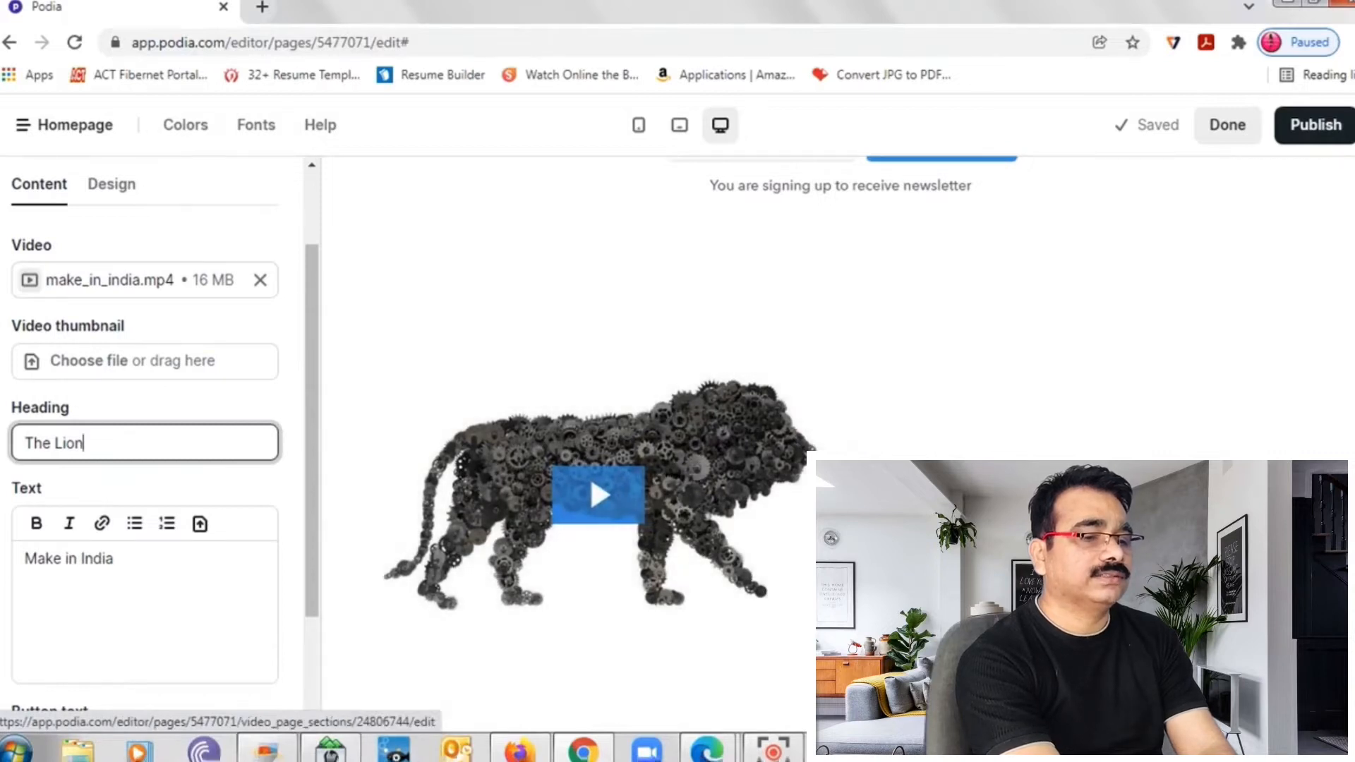
{"action": "left_click", "coordinate": [842, 286]}
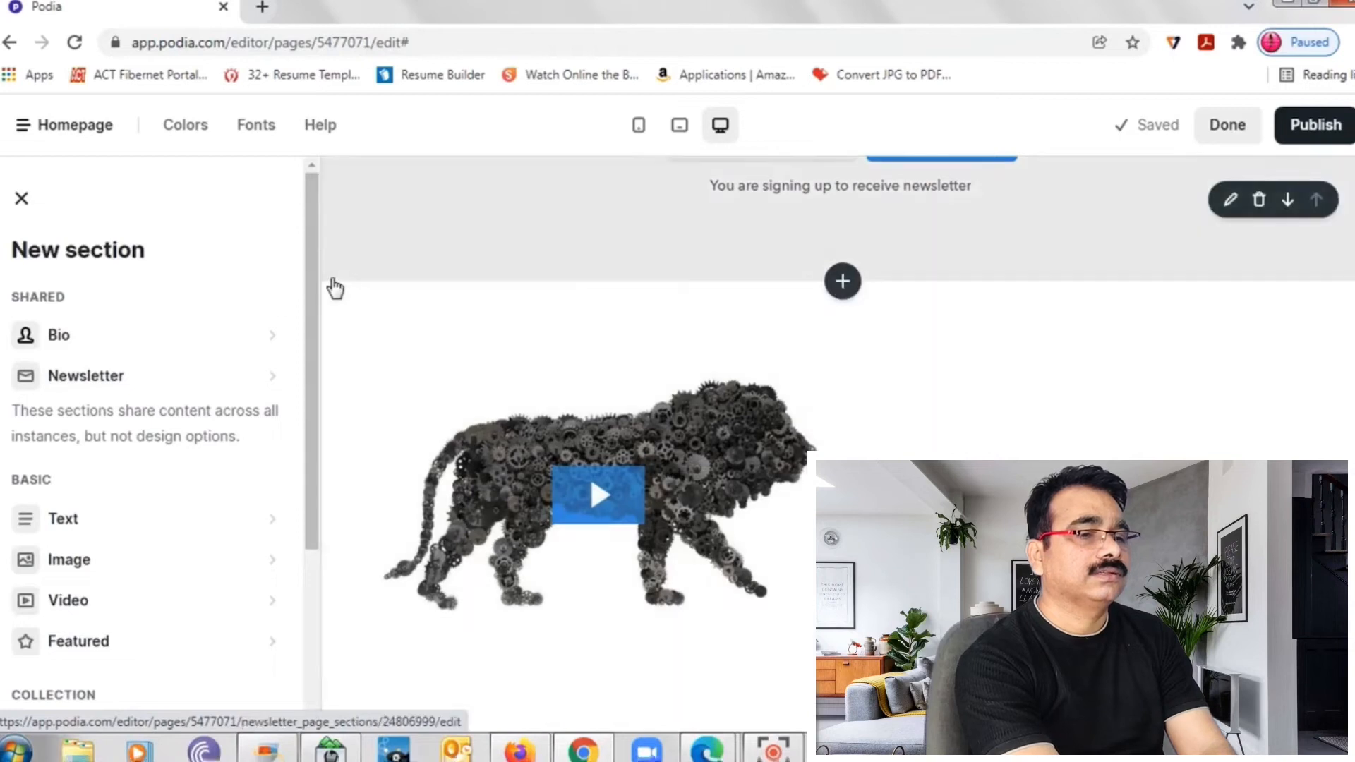
{"action": "scroll", "coordinate": [310, 310], "scroll_direction": "down", "scroll_amount": 1}
{"action": "left_click_drag", "start_coordinate": [309, 326], "coordinate": [314, 472]}
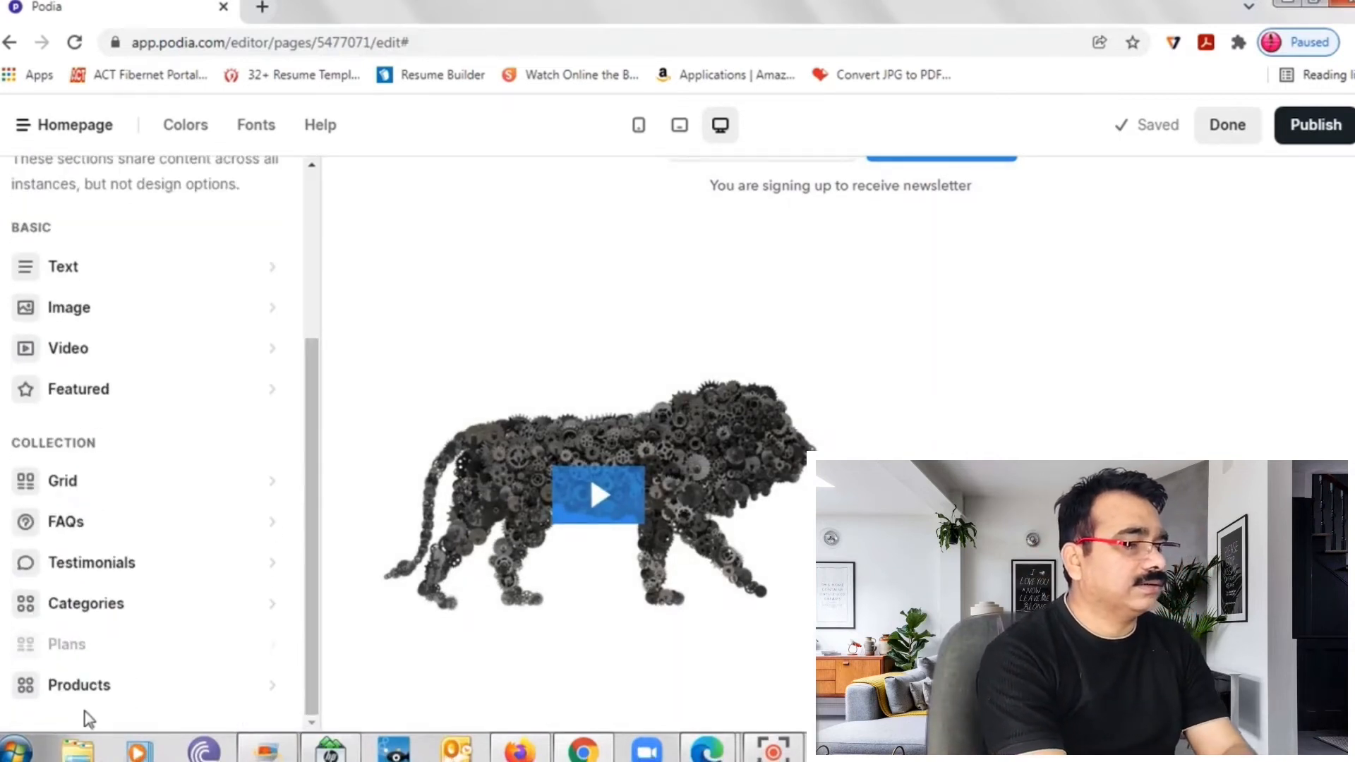
{"action": "mouse_move", "coordinate": [242, 645]}
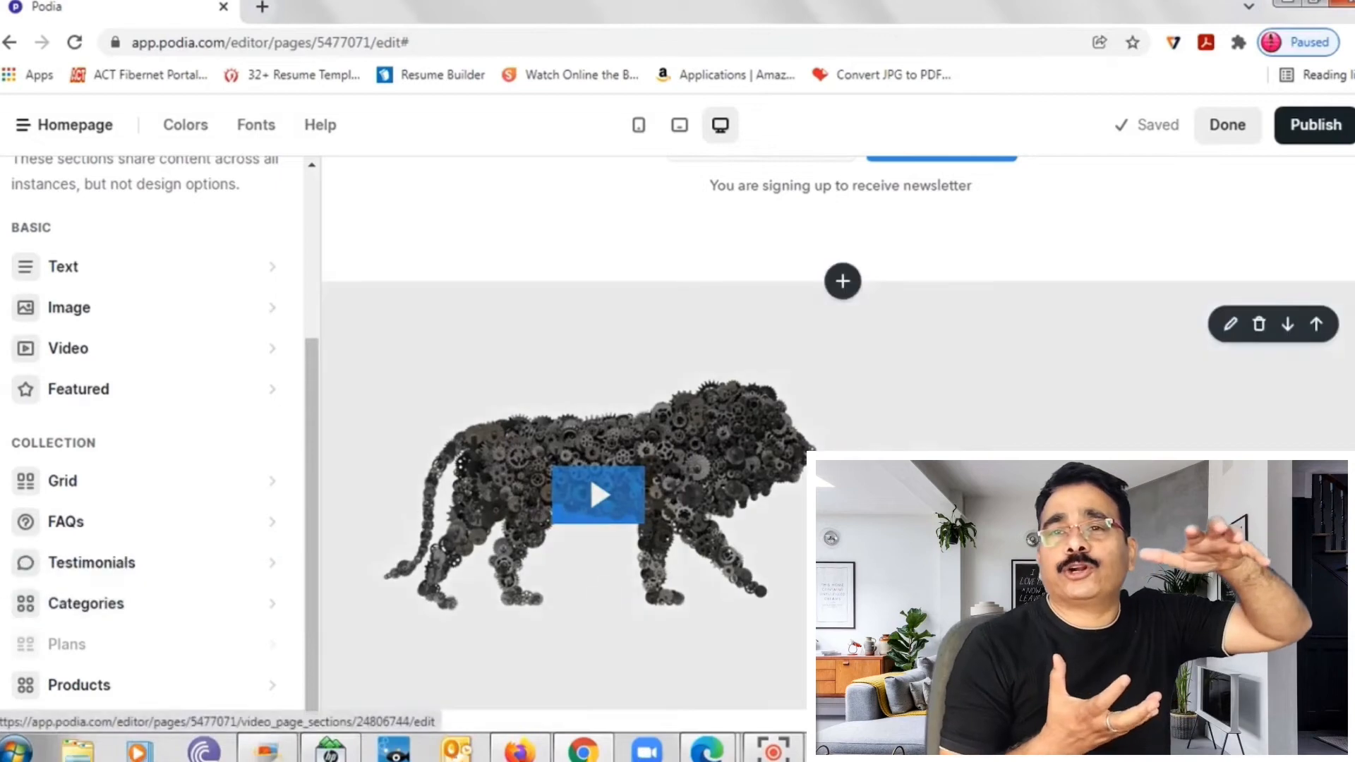
Step: Review the Products section and the content settings of the Image section below it, and look over the newsletter image again
{"action": "scroll", "coordinate": [706, 459], "scroll_direction": "down", "scroll_amount": 9}
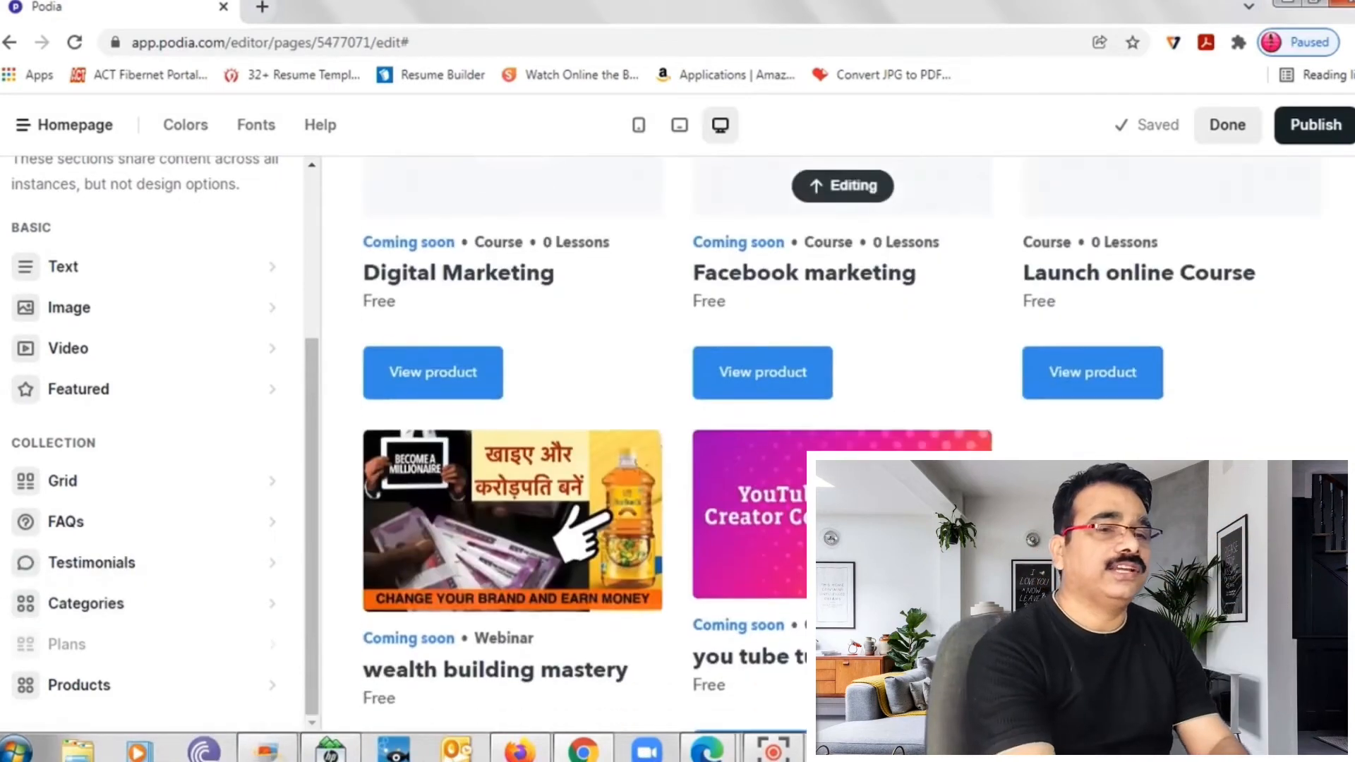
{"action": "scroll", "coordinate": [838, 445], "scroll_direction": "up", "scroll_amount": 1}
{"action": "scroll", "coordinate": [837, 445], "scroll_direction": "down", "scroll_amount": 1}
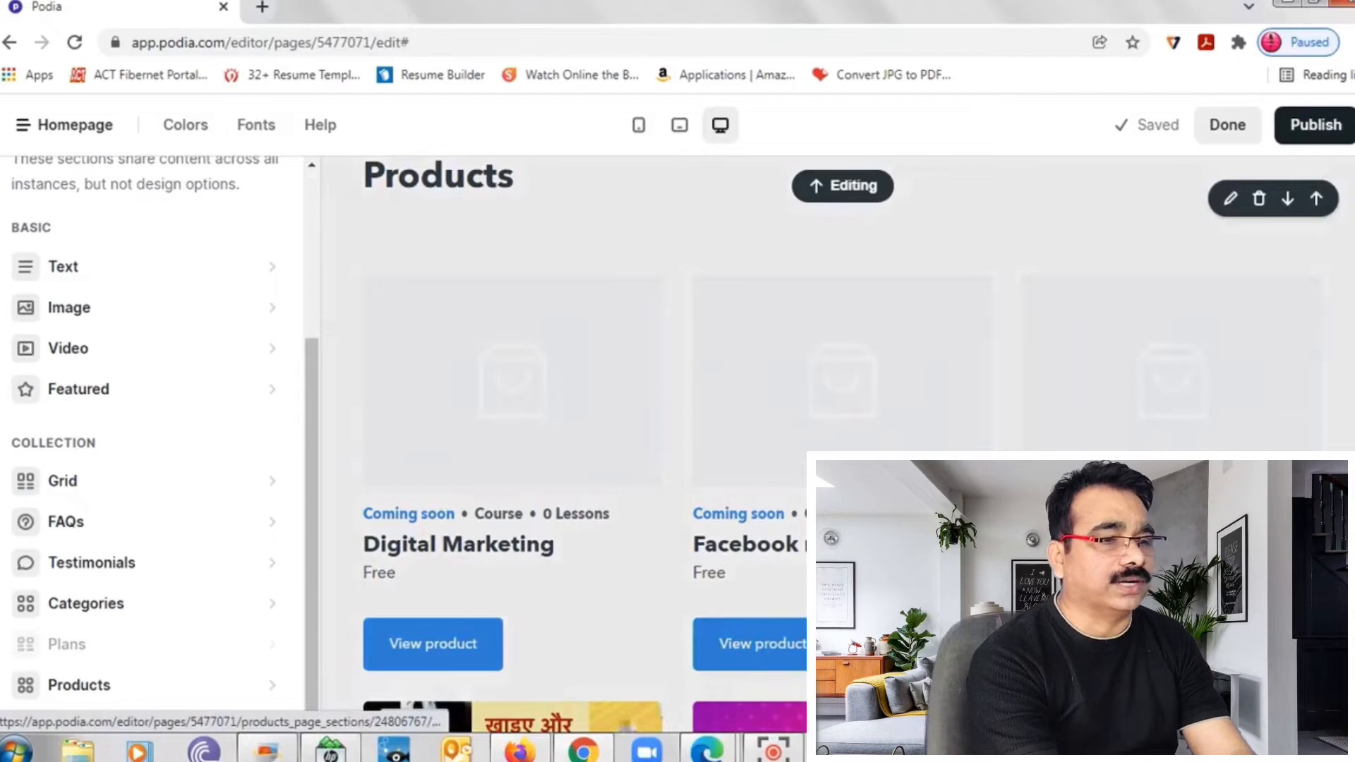
{"action": "scroll", "coordinate": [837, 445], "scroll_direction": "down", "scroll_amount": 8}
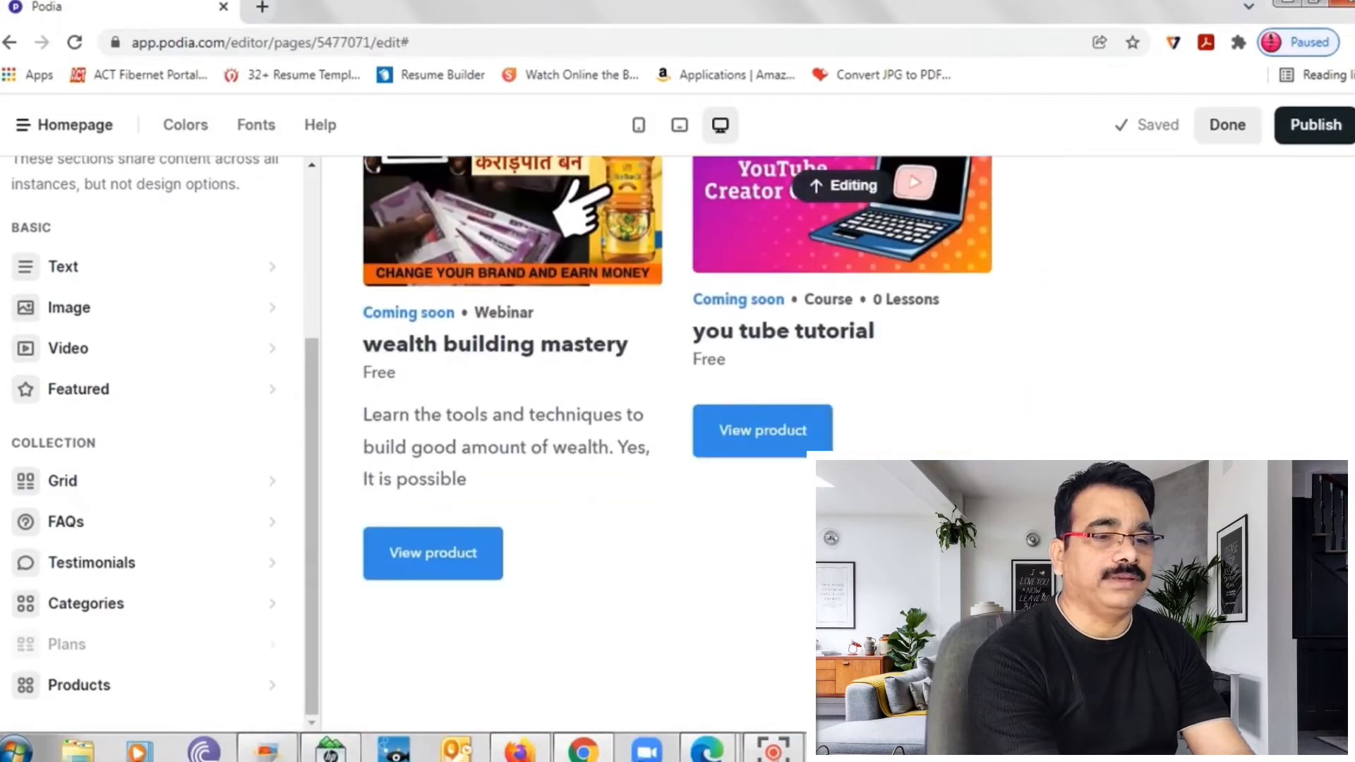
{"action": "scroll", "coordinate": [837, 445], "scroll_direction": "down", "scroll_amount": 5}
{"action": "left_click", "coordinate": [599, 534]}
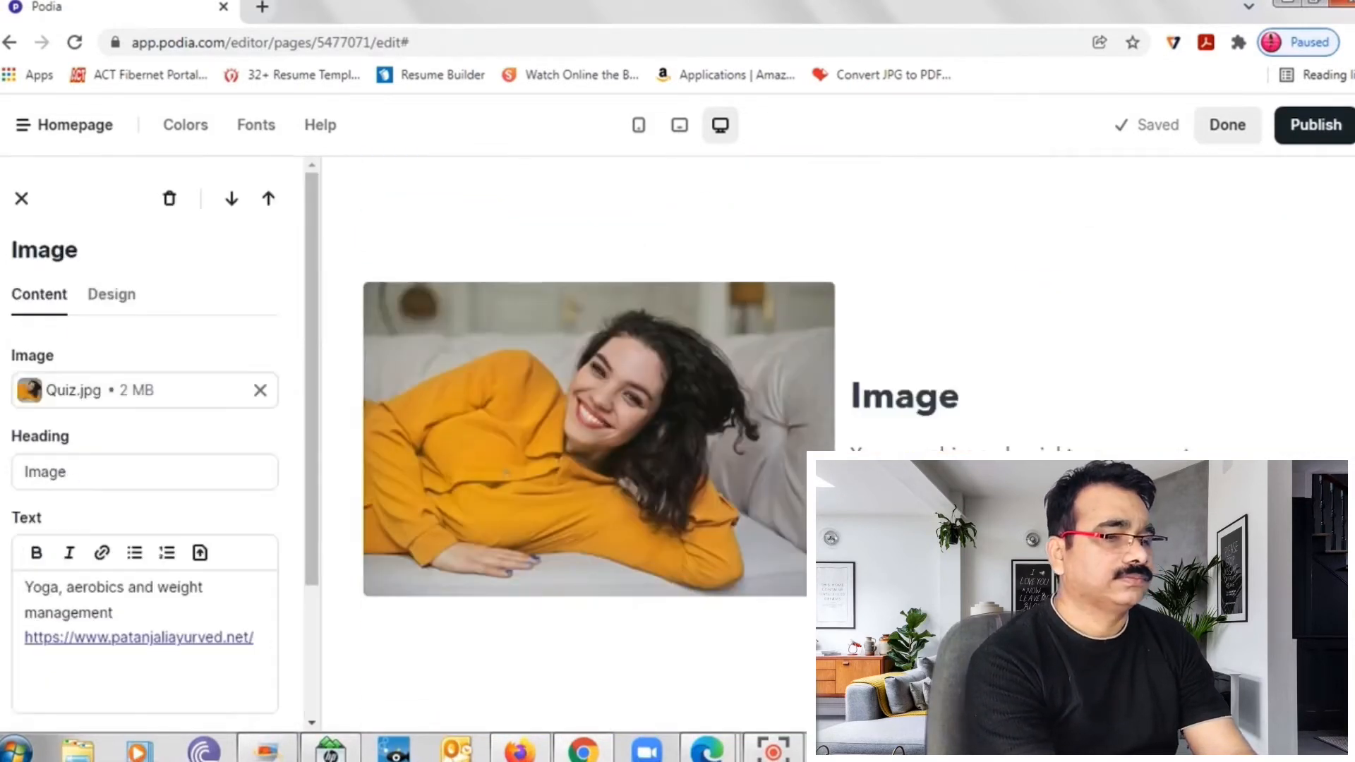
{"action": "scroll", "coordinate": [837, 445], "scroll_direction": "up", "scroll_amount": 15}
{"action": "scroll", "coordinate": [837, 445], "scroll_direction": "down", "scroll_amount": 1}
{"action": "scroll", "coordinate": [837, 444], "scroll_direction": "down", "scroll_amount": 6}
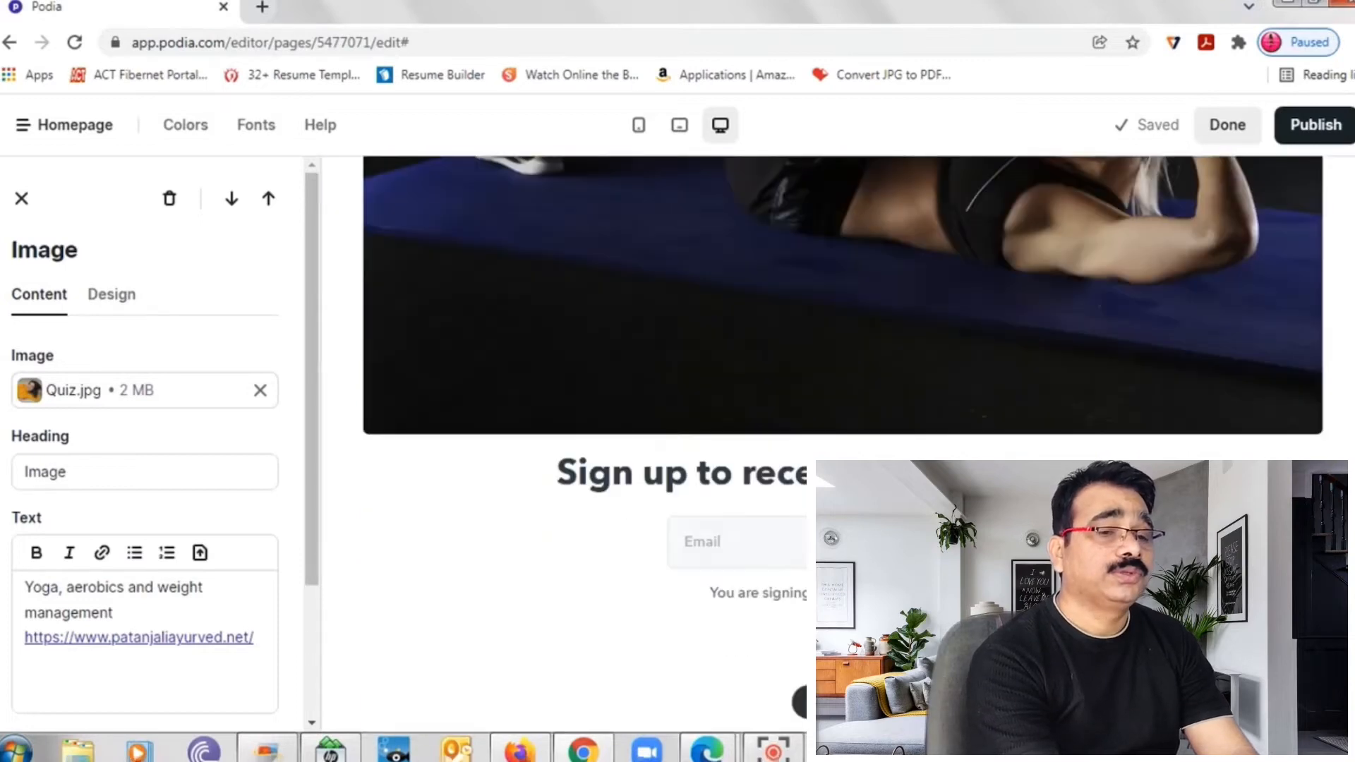
Step: Set the newsletter section's layout to centered with the media below the text, after trying the media-right and both media-top layouts
{"action": "scroll", "coordinate": [837, 445], "scroll_direction": "up", "scroll_amount": 7}
{"action": "left_click", "coordinate": [1190, 448]}
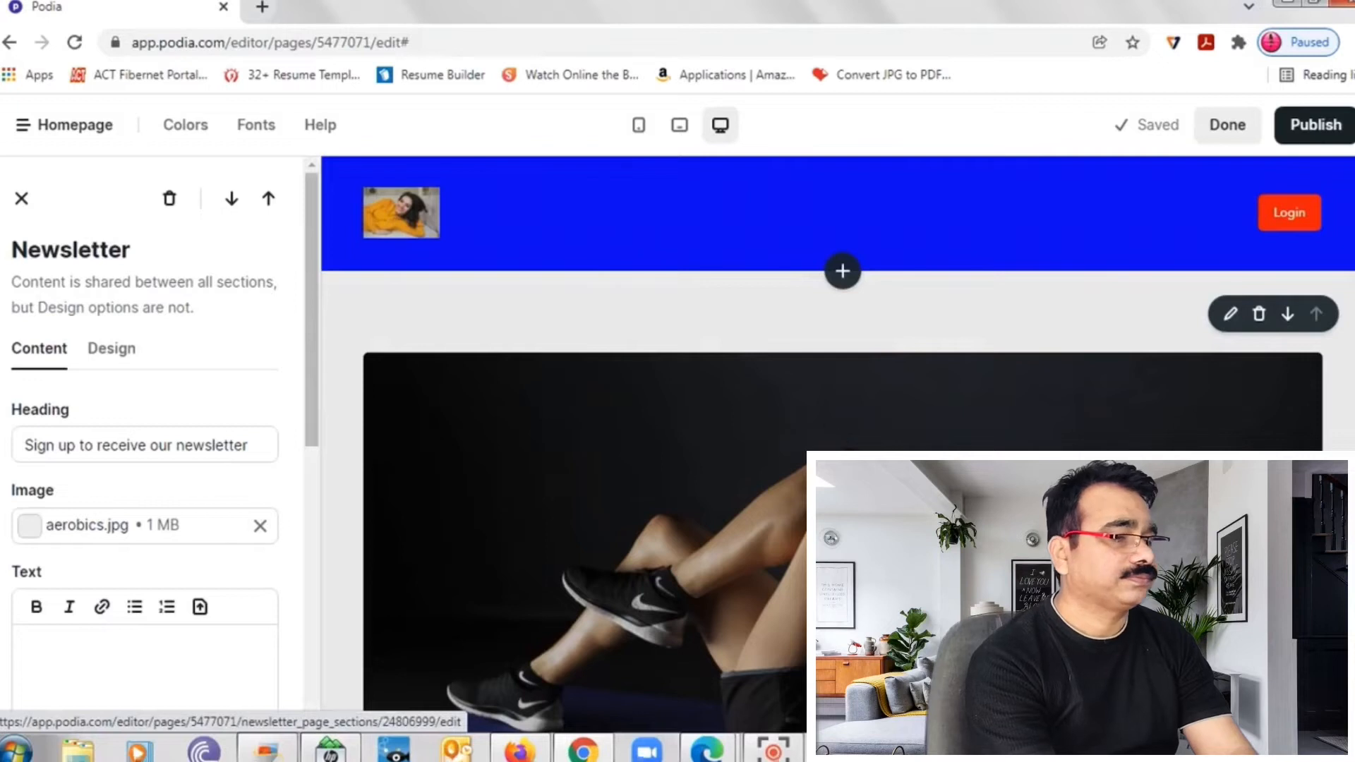
{"action": "left_click", "coordinate": [113, 349]}
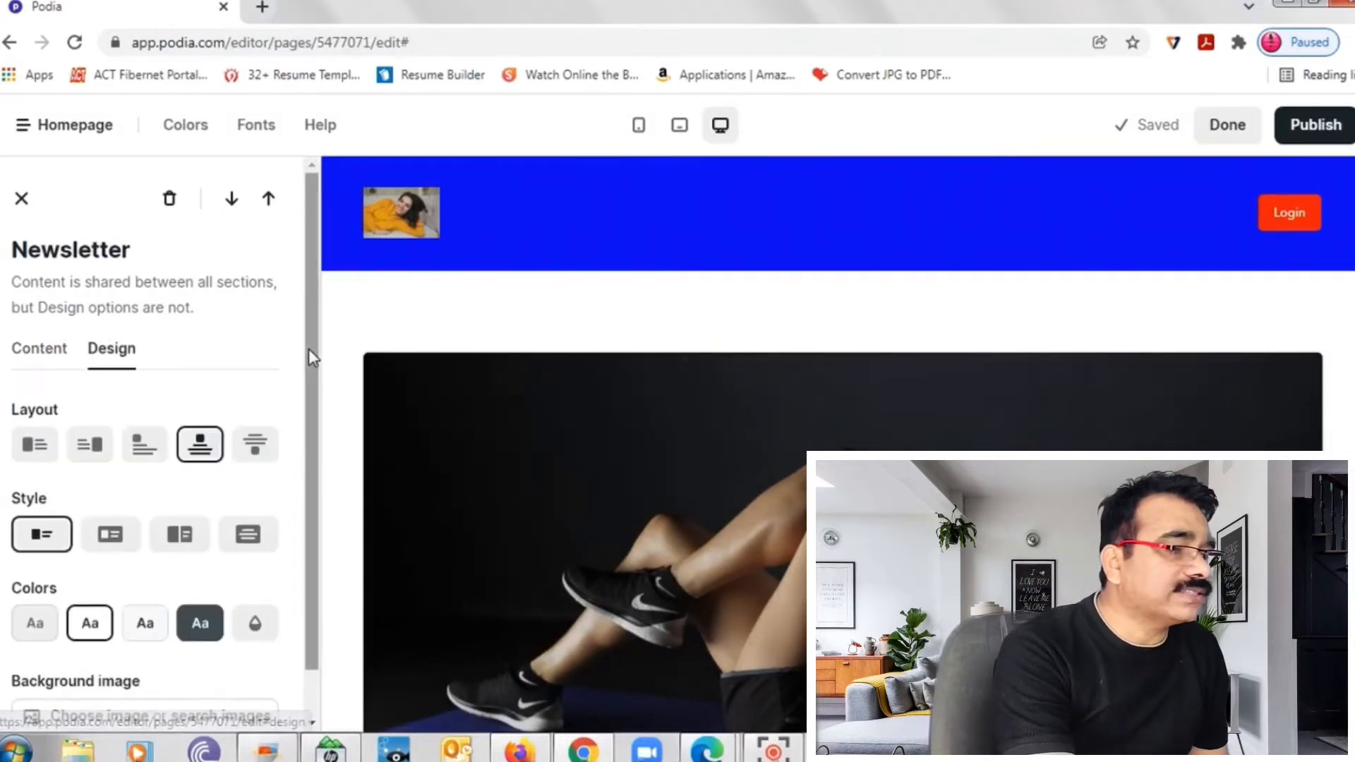
{"action": "left_click_drag", "start_coordinate": [307, 381], "coordinate": [309, 414]}
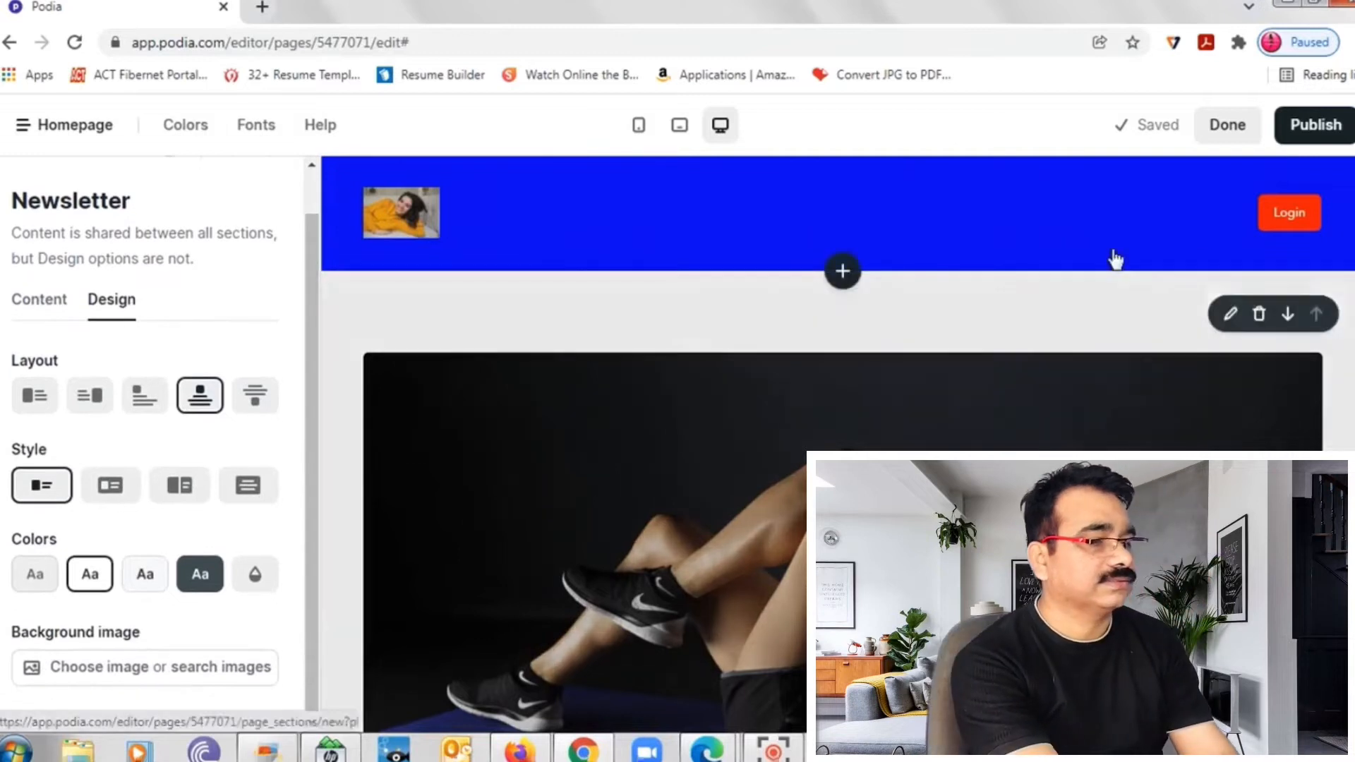
{"action": "scroll", "coordinate": [838, 445], "scroll_direction": "down", "scroll_amount": 3}
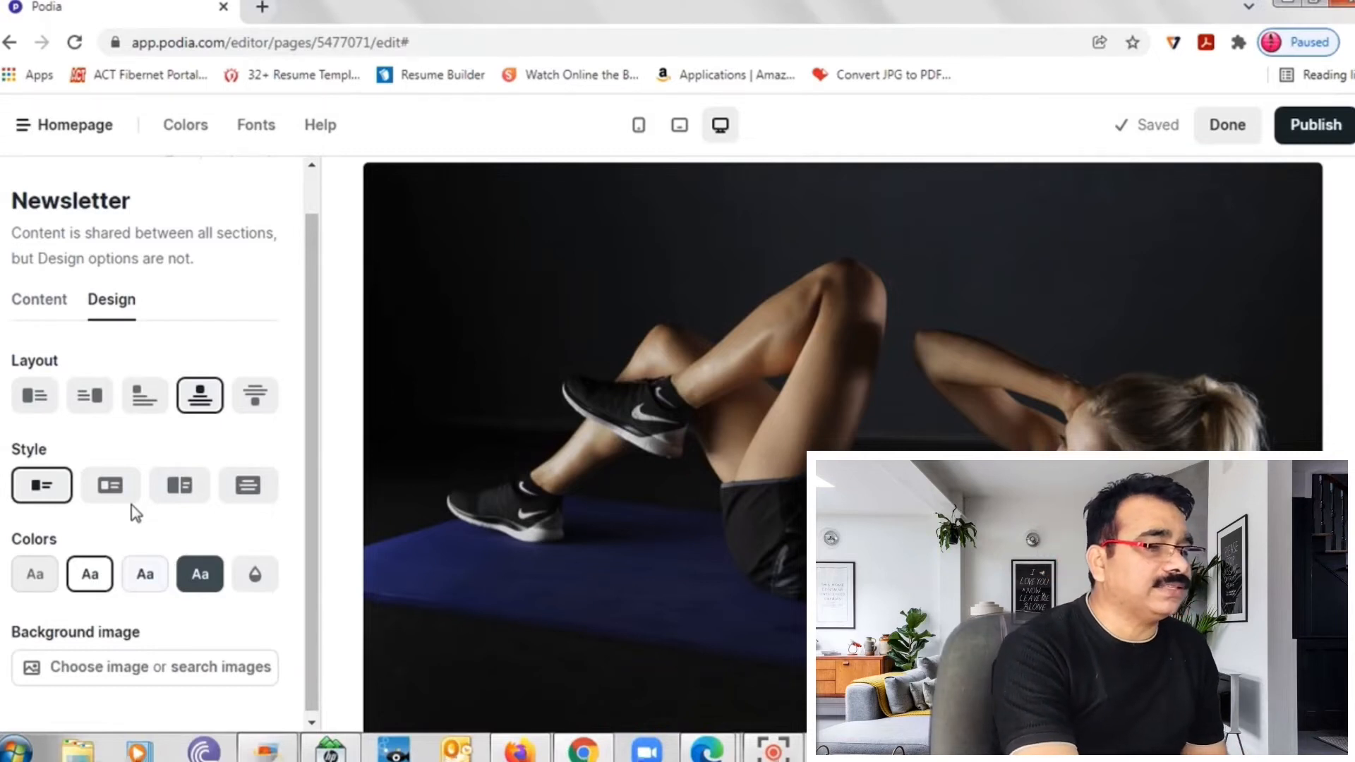
{"action": "left_click", "coordinate": [99, 403]}
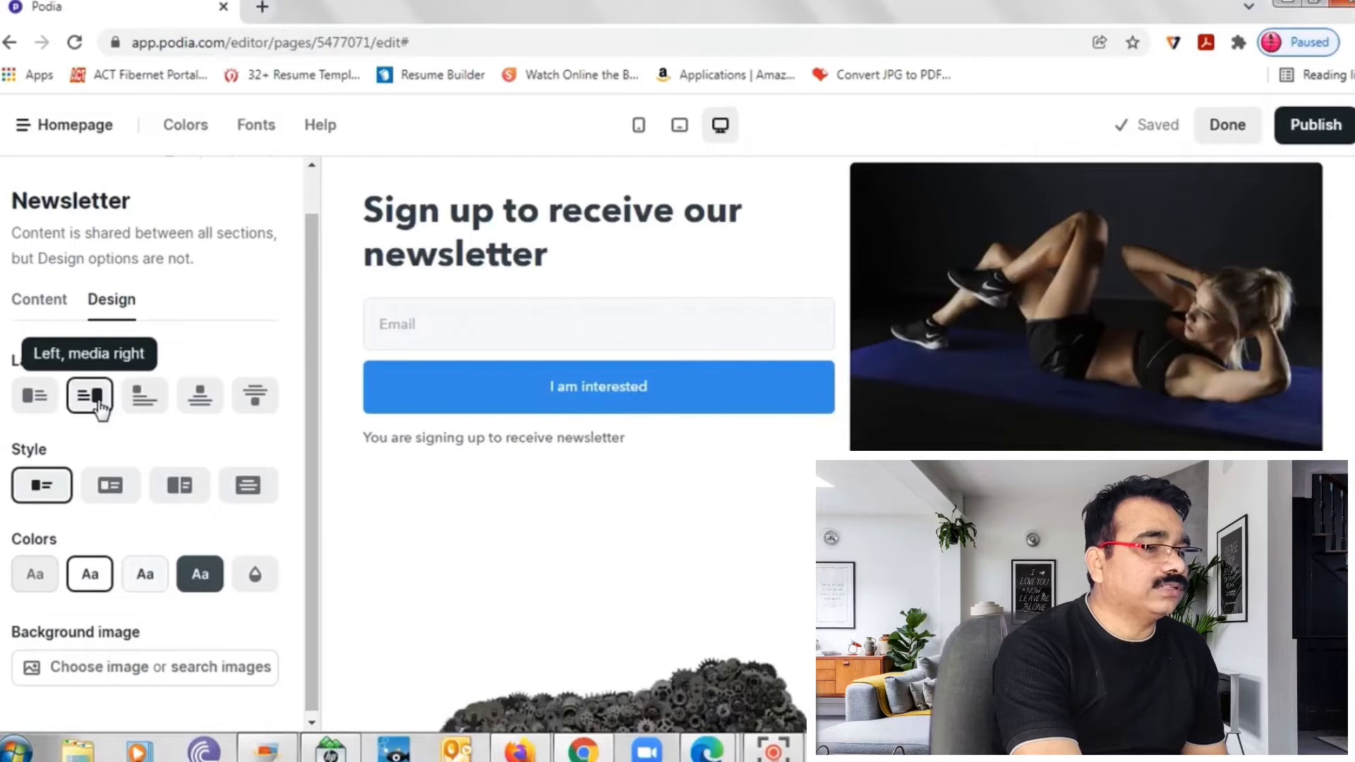
{"action": "left_click", "coordinate": [137, 413]}
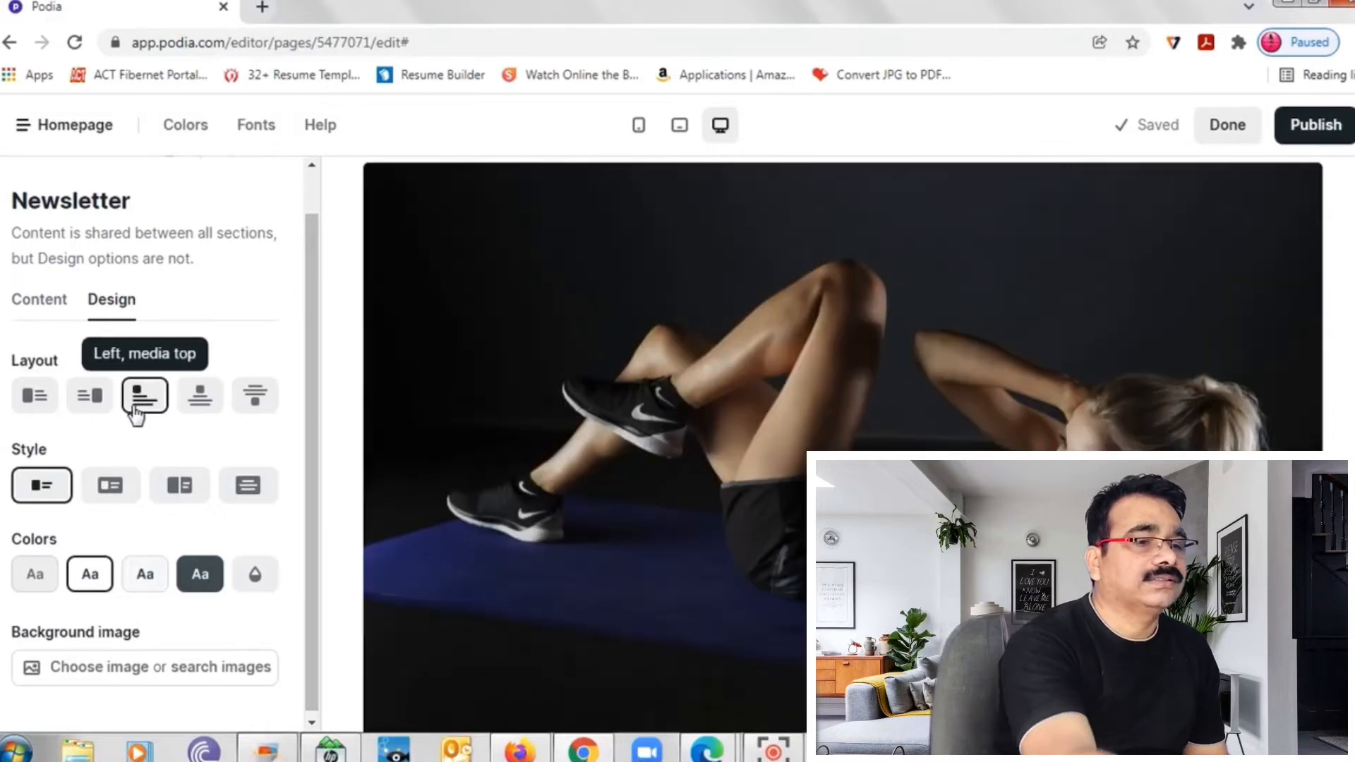
{"action": "left_click", "coordinate": [199, 408]}
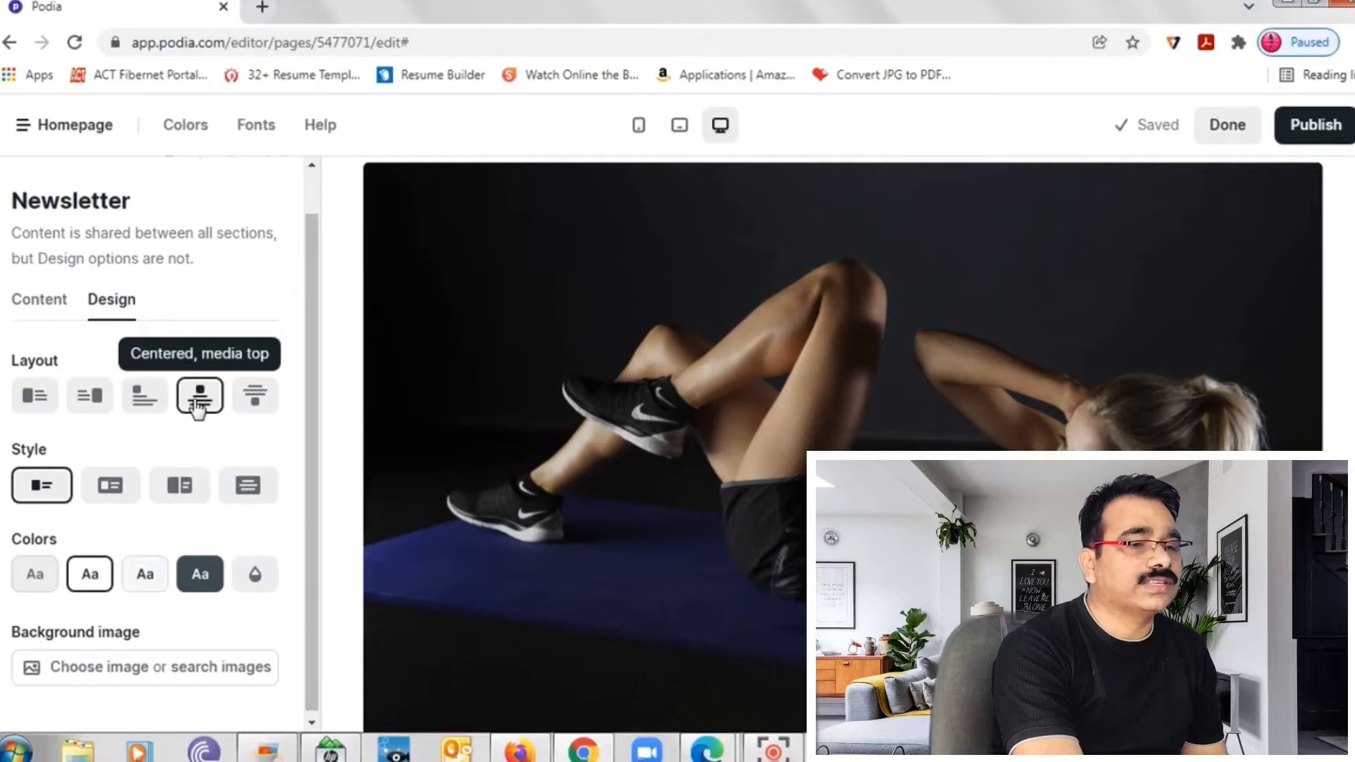
{"action": "left_click", "coordinate": [253, 399]}
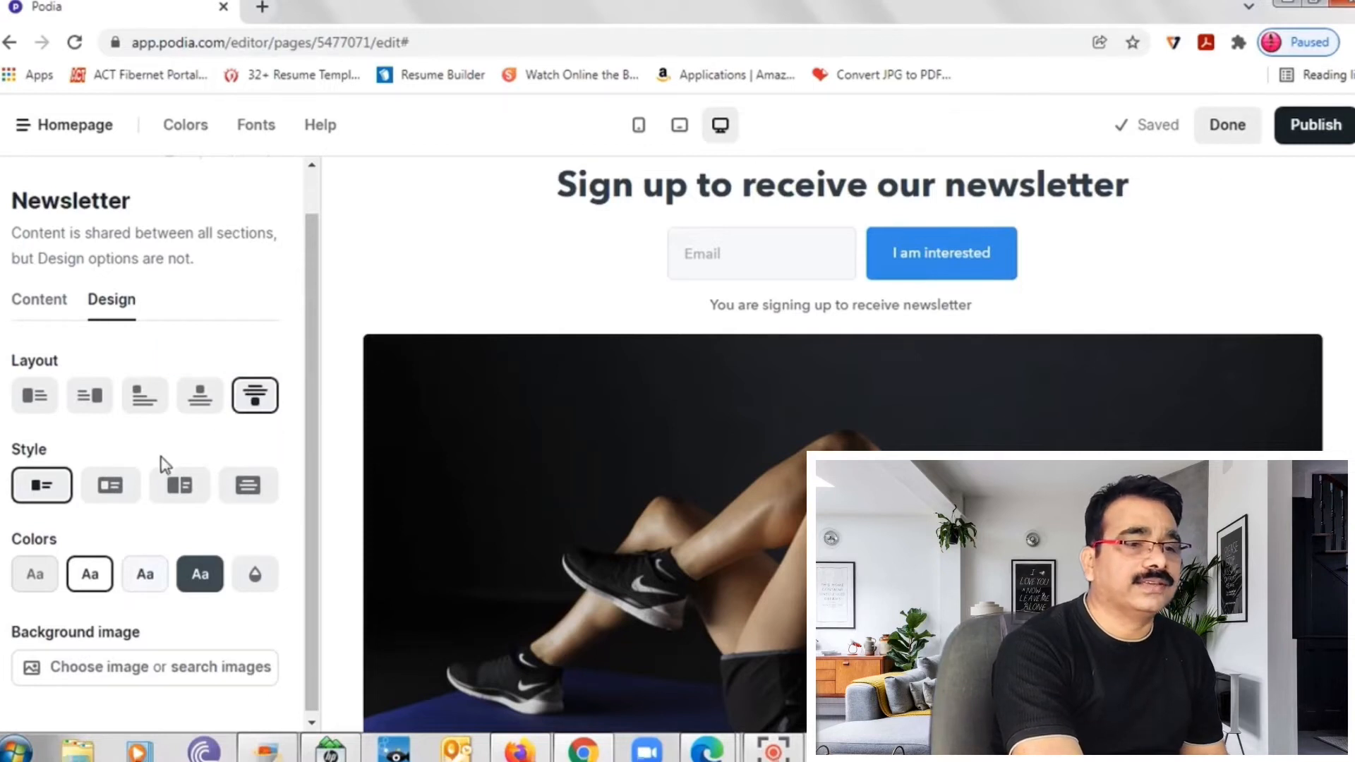
Step: Try the Card and Split styles on the newsletter section, and apply the style that lays its text over the image
{"action": "left_click", "coordinate": [108, 487]}
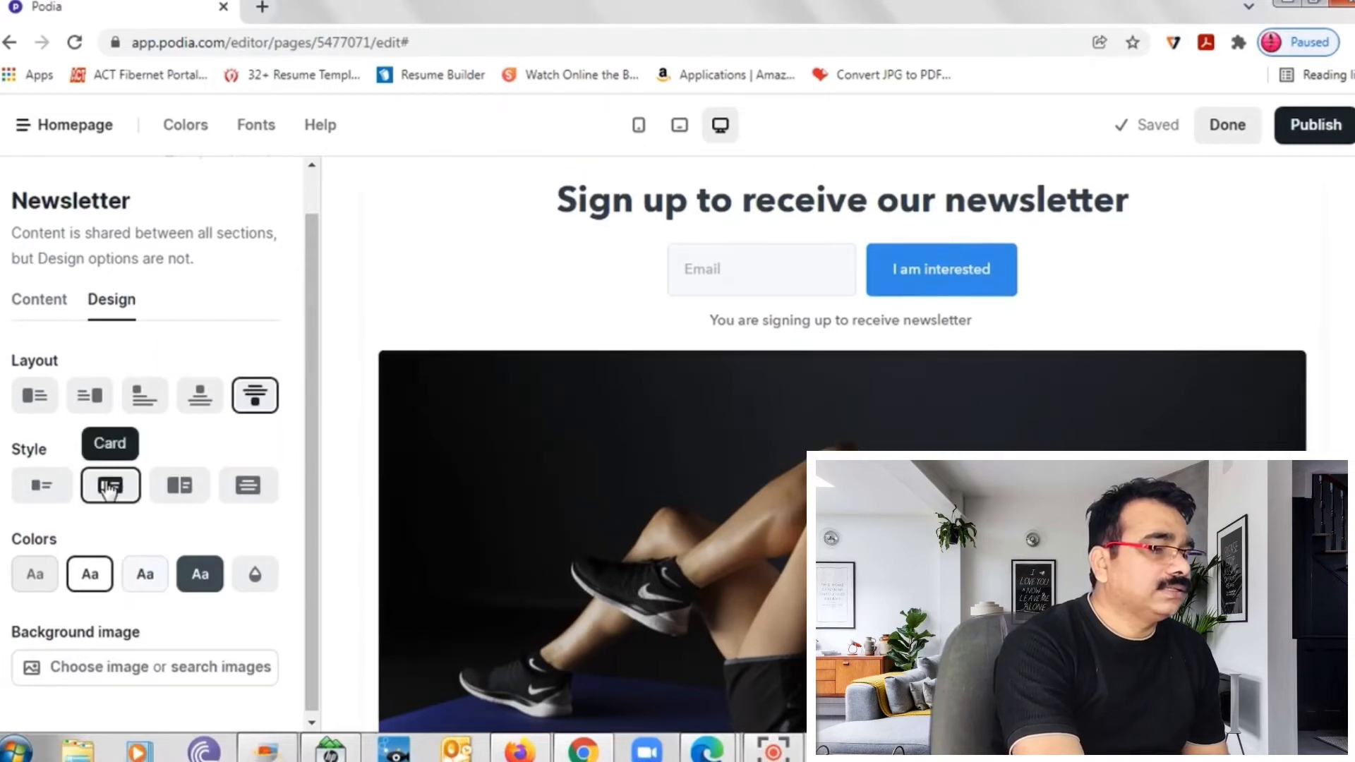
{"action": "left_click", "coordinate": [180, 487]}
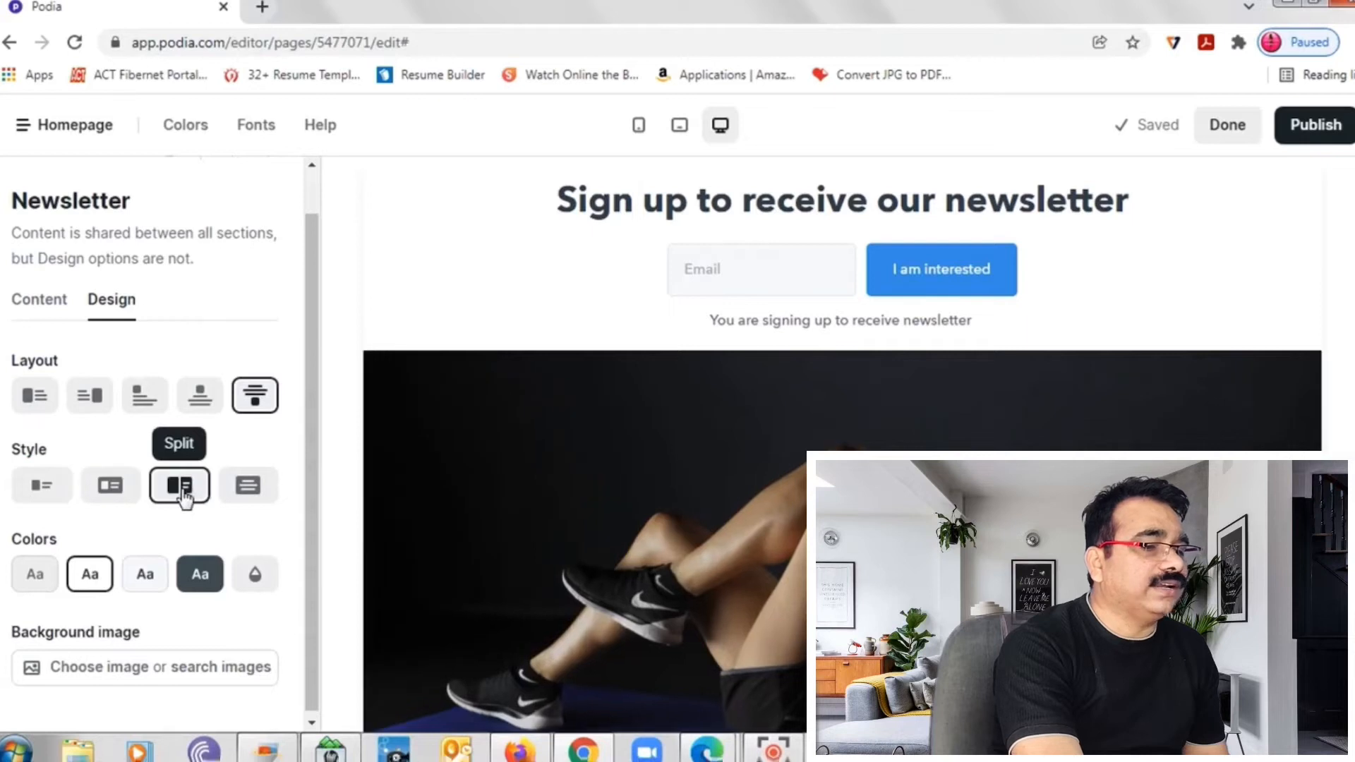
{"action": "left_click", "coordinate": [251, 494]}
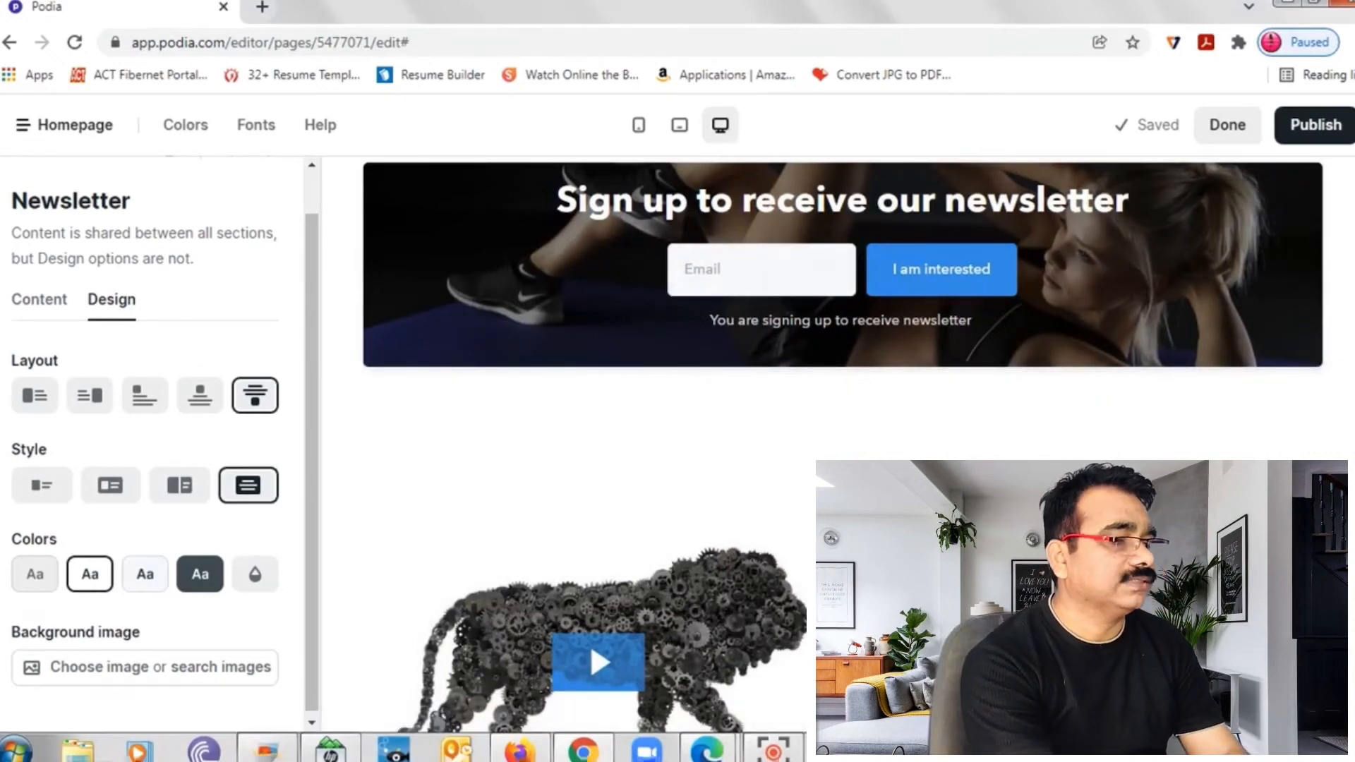
{"action": "scroll", "coordinate": [838, 444], "scroll_direction": "up", "scroll_amount": 3}
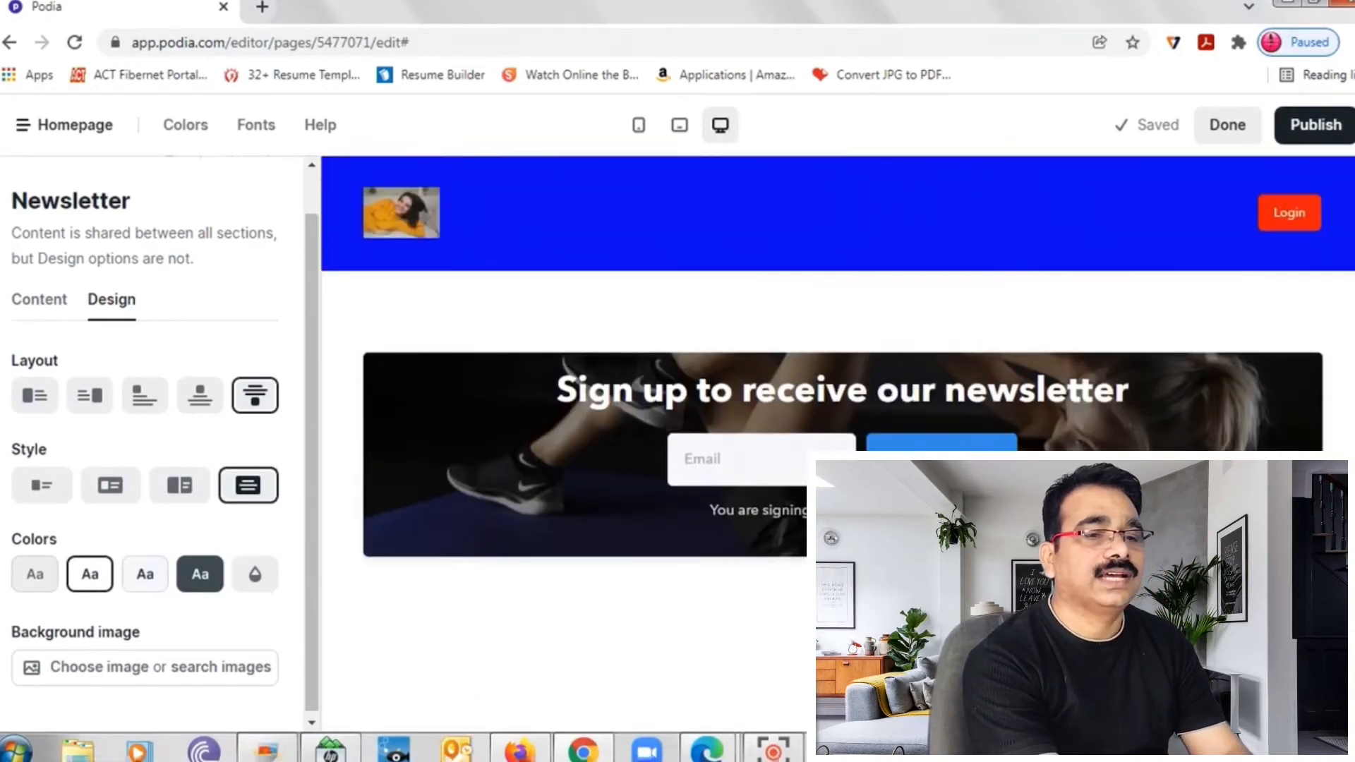
{"action": "scroll", "coordinate": [838, 444], "scroll_direction": "down", "scroll_amount": 2}
{"action": "scroll", "coordinate": [838, 445], "scroll_direction": "up", "scroll_amount": 1}
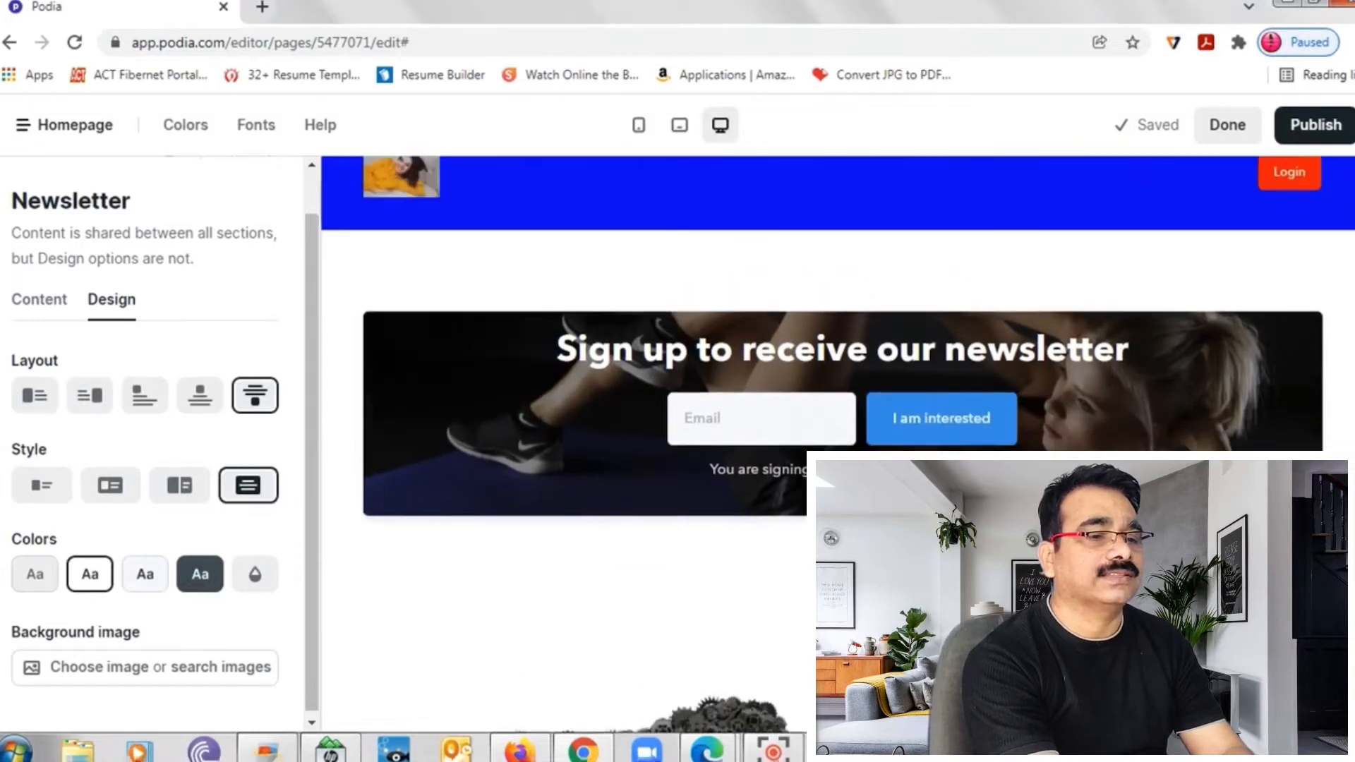
{"action": "scroll", "coordinate": [838, 445], "scroll_direction": "down", "scroll_amount": 1}
{"action": "scroll", "coordinate": [882, 293], "scroll_direction": "down", "scroll_amount": 1}
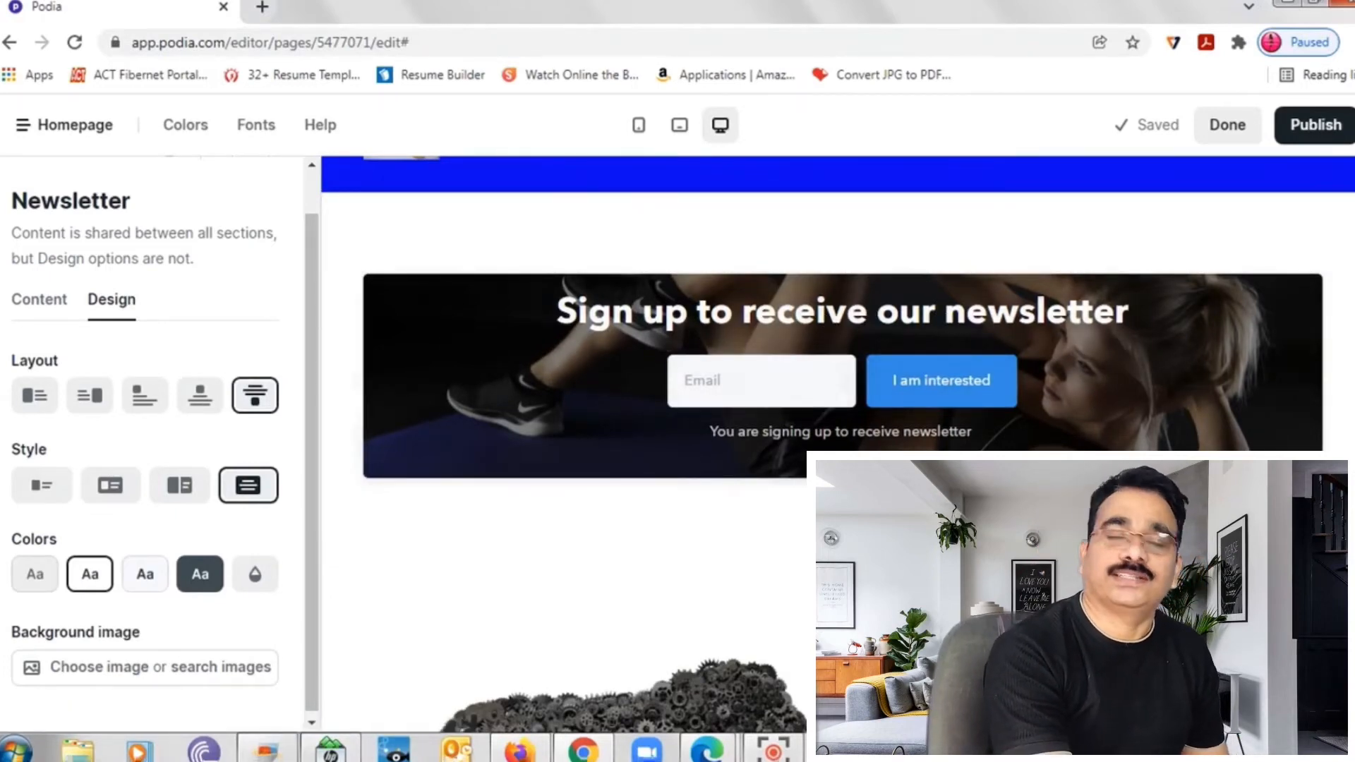
Step: Review the homepage sections below the newsletter down to the FAQs, and the section types available for insertion between GO DIGITAL and Grid
{"action": "scroll", "coordinate": [840, 339], "scroll_direction": "down", "scroll_amount": 1}
{"action": "scroll", "coordinate": [840, 371], "scroll_direction": "down", "scroll_amount": 4}
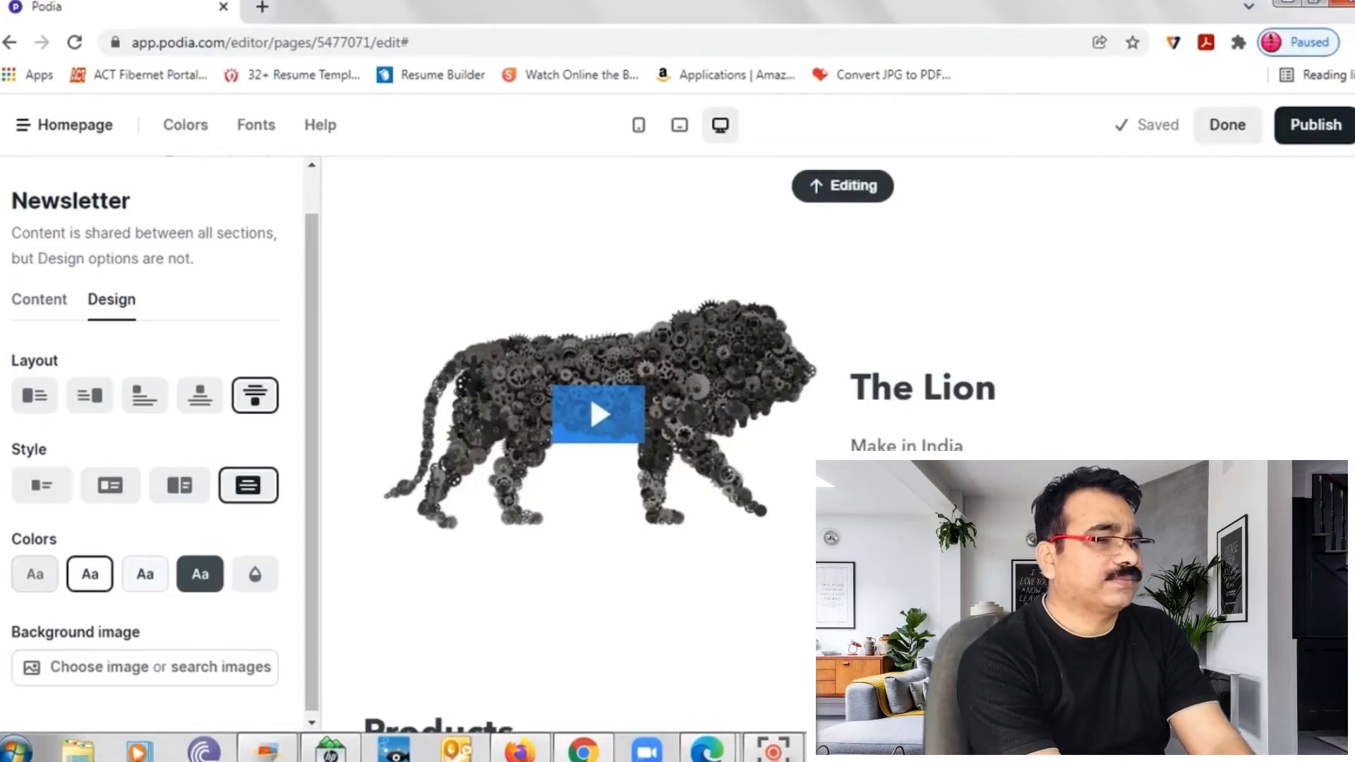
{"action": "scroll", "coordinate": [840, 370], "scroll_direction": "down", "scroll_amount": 18}
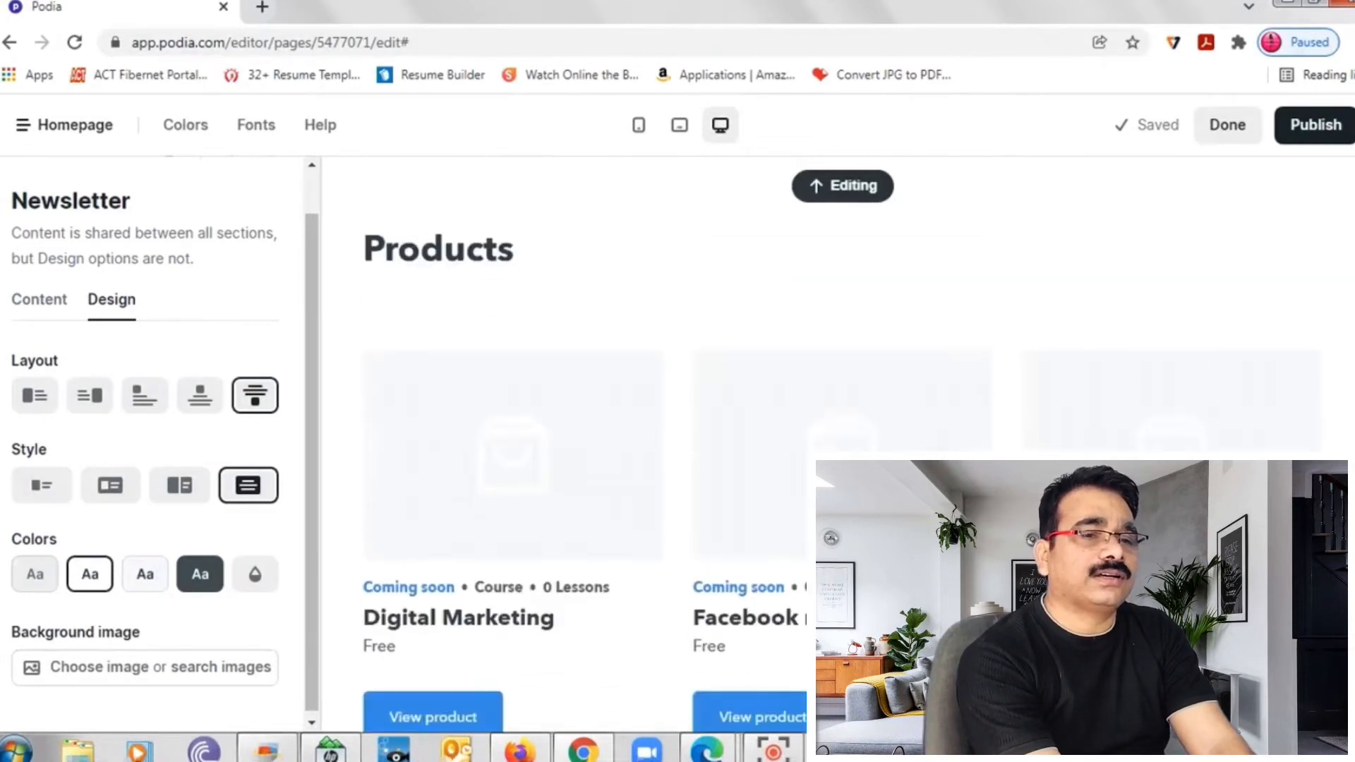
{"action": "scroll", "coordinate": [840, 371], "scroll_direction": "down", "scroll_amount": 15}
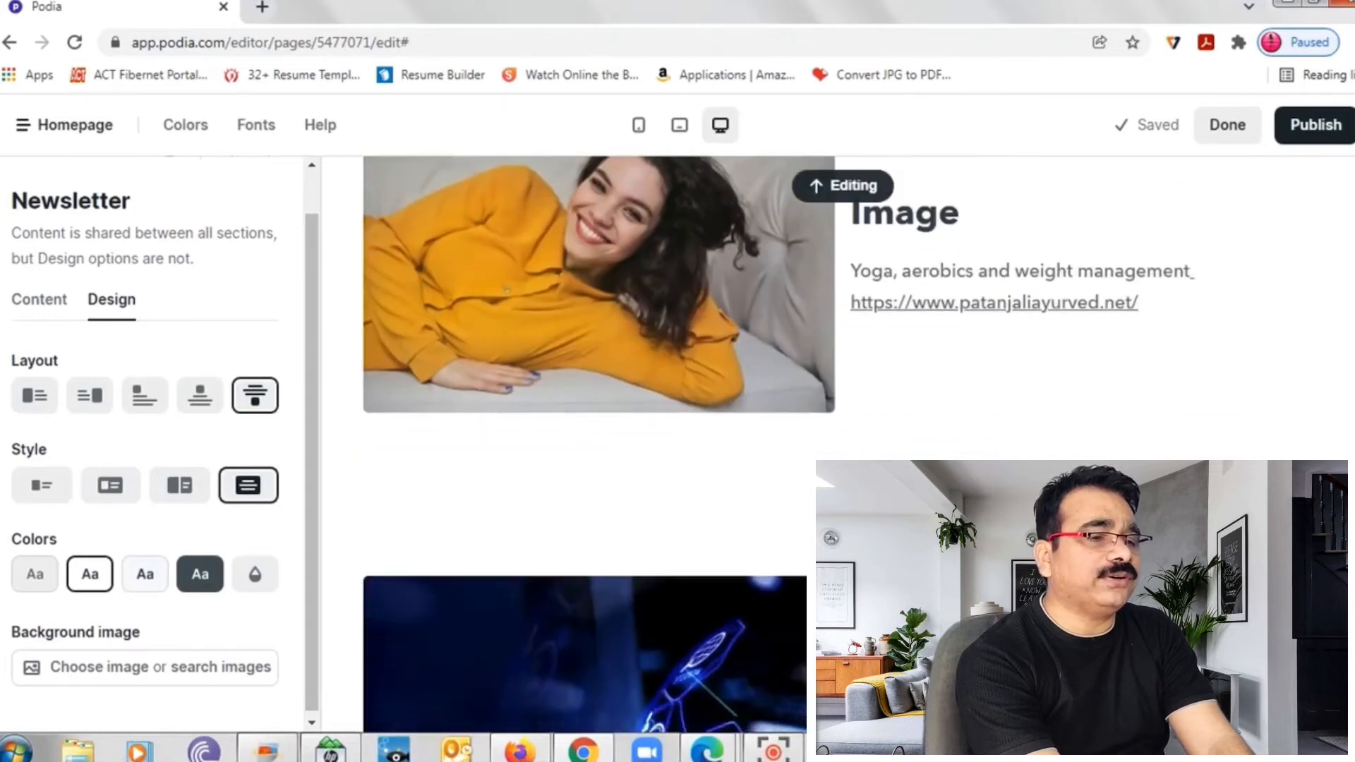
{"action": "scroll", "coordinate": [840, 371], "scroll_direction": "down", "scroll_amount": 3}
{"action": "scroll", "coordinate": [840, 371], "scroll_direction": "up", "scroll_amount": 7}
{"action": "scroll", "coordinate": [840, 371], "scroll_direction": "down", "scroll_amount": 5}
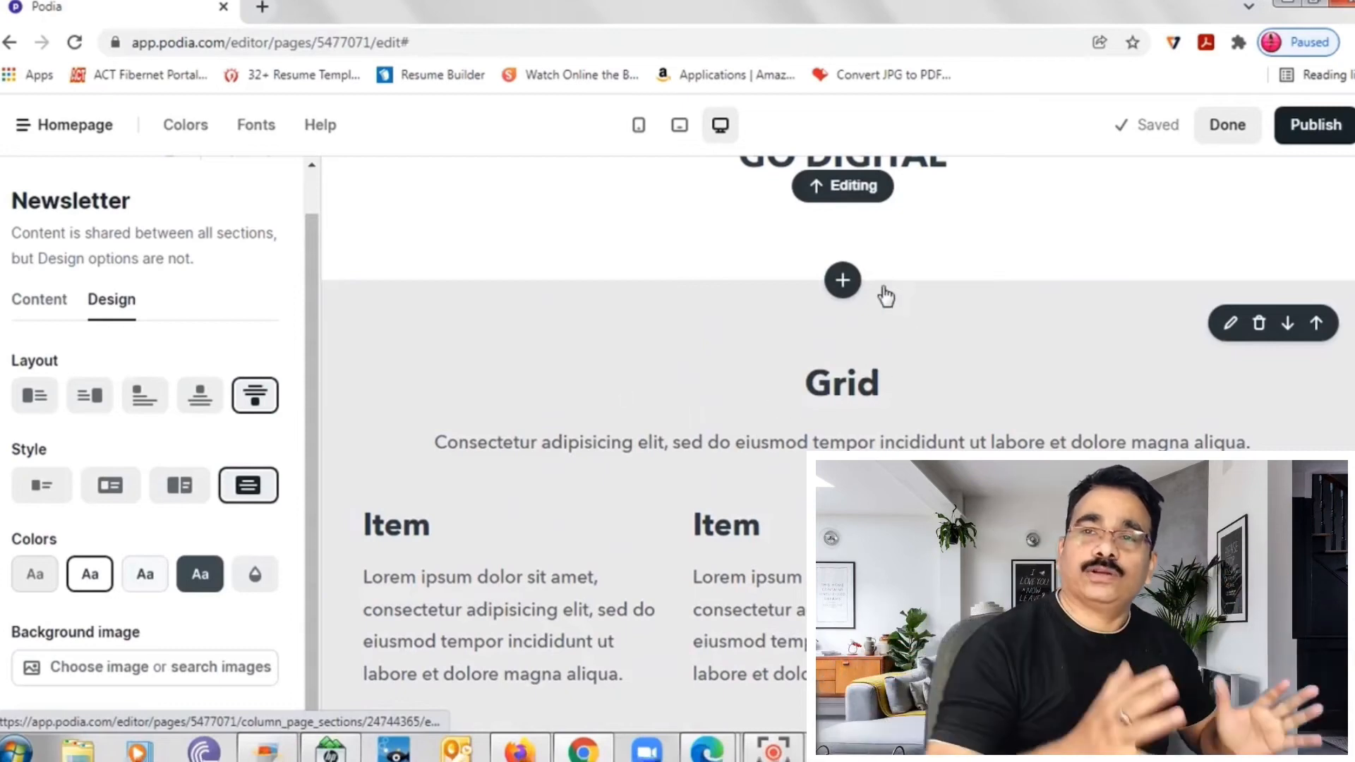
{"action": "left_click", "coordinate": [843, 283]}
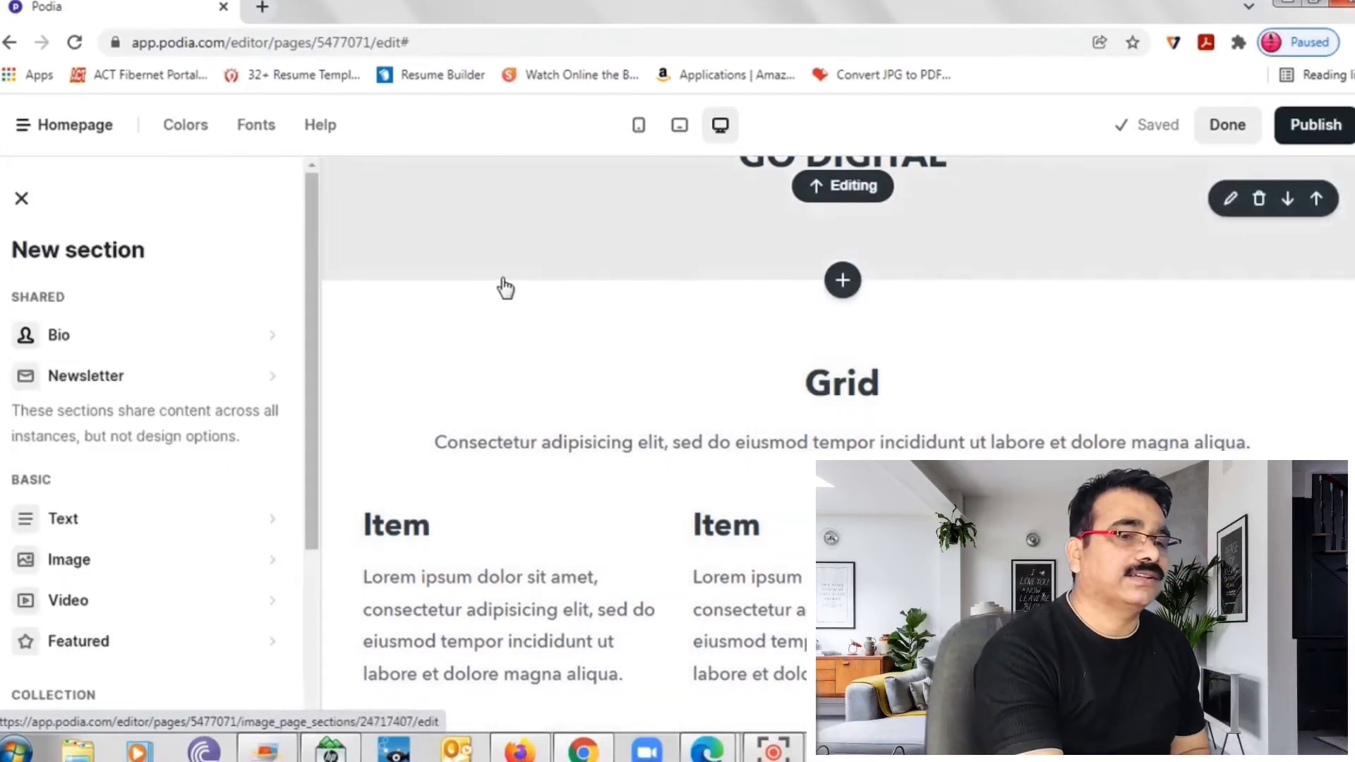
{"action": "scroll", "coordinate": [318, 324], "scroll_direction": "down", "scroll_amount": 4}
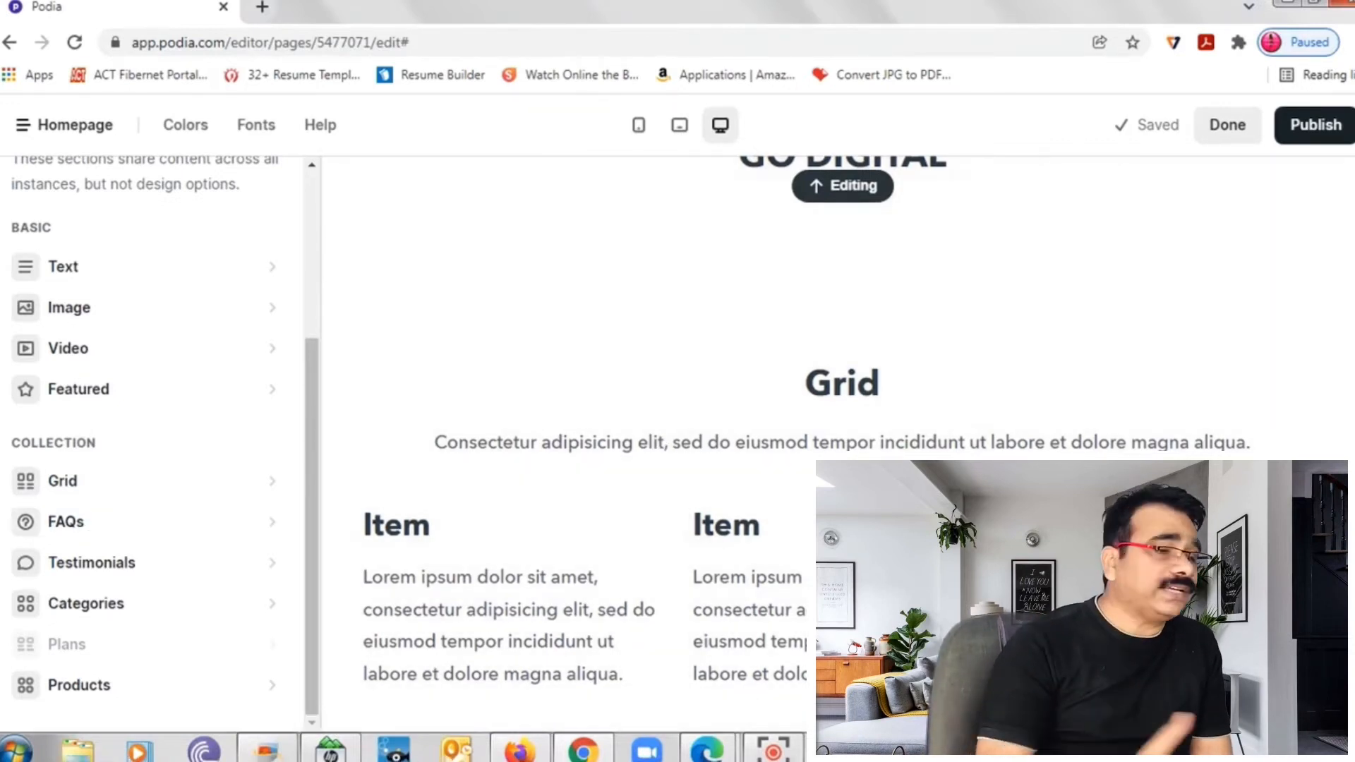
{"action": "scroll", "coordinate": [840, 445], "scroll_direction": "down", "scroll_amount": 12}
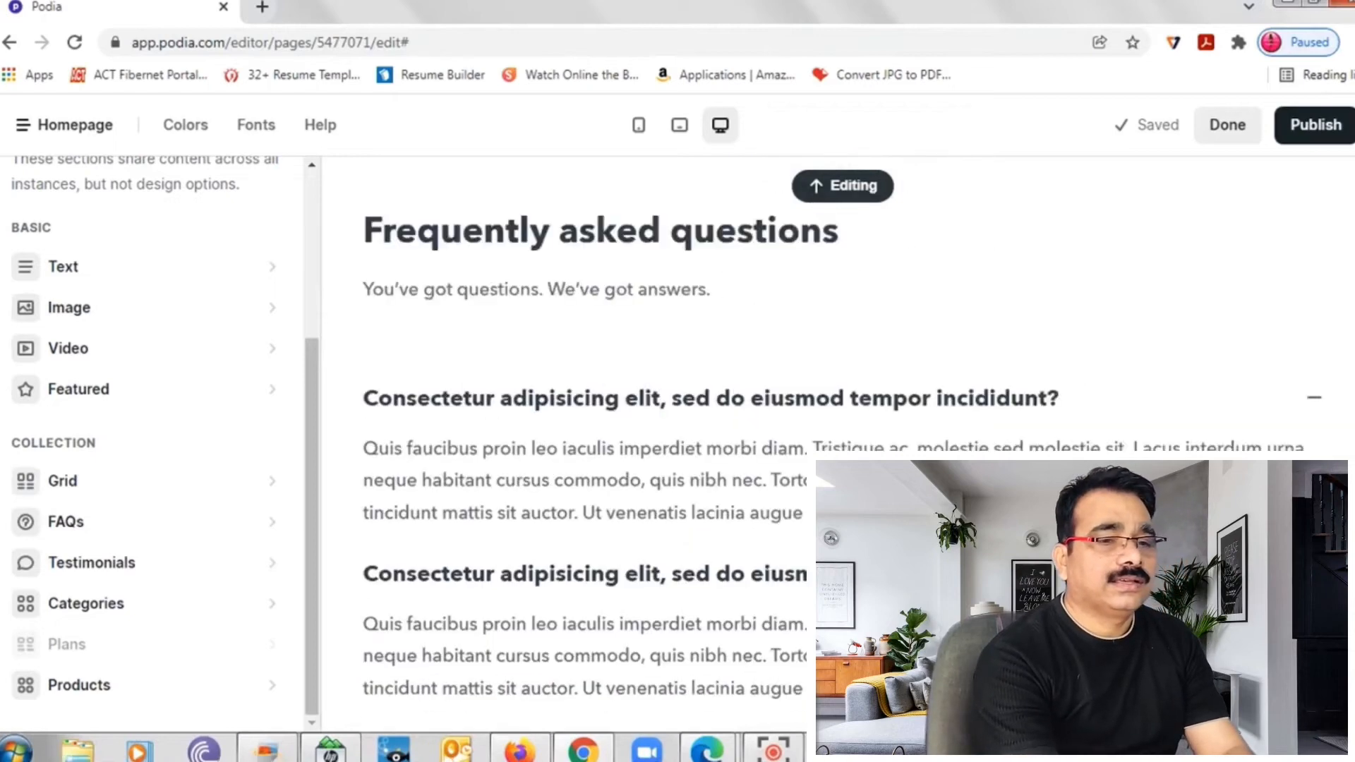
{"action": "scroll", "coordinate": [840, 444], "scroll_direction": "up", "scroll_amount": 1}
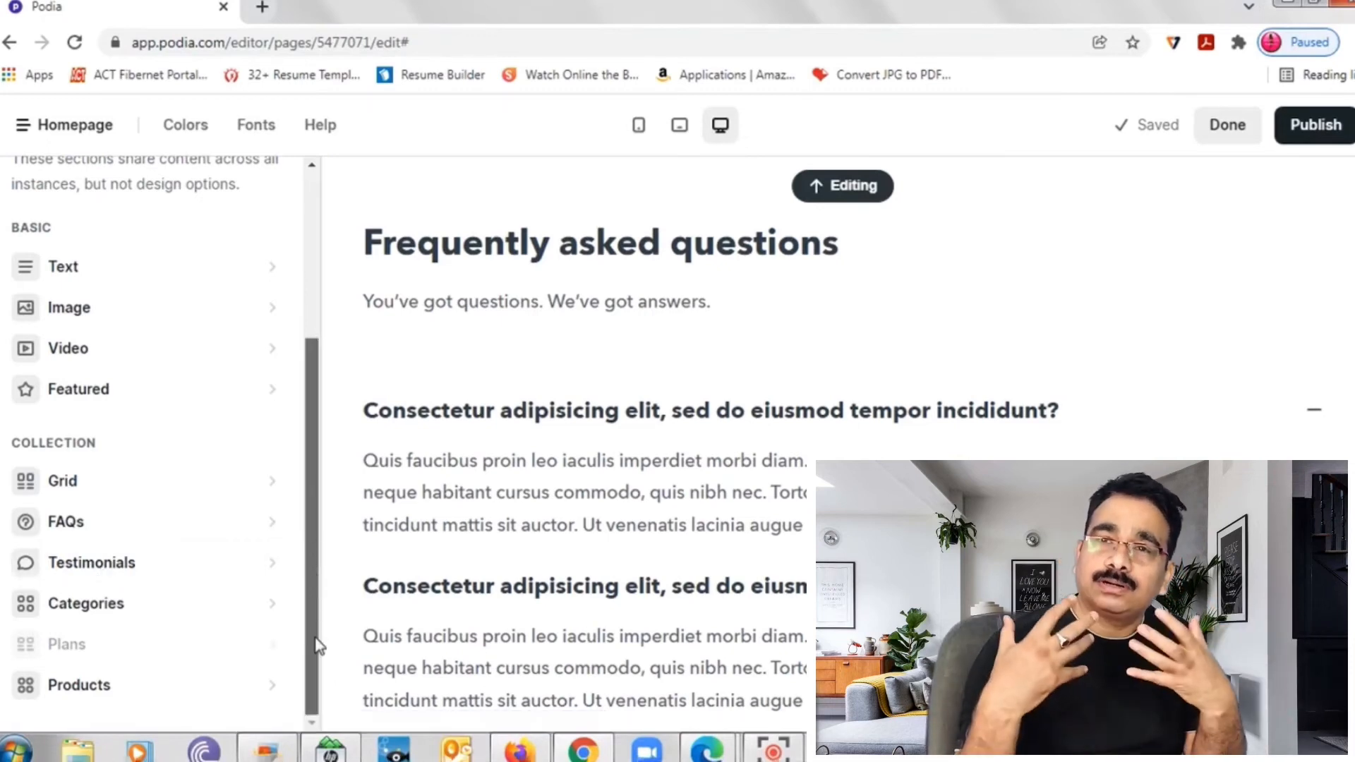
{"action": "left_click_drag", "start_coordinate": [312, 533], "coordinate": [323, 194]}
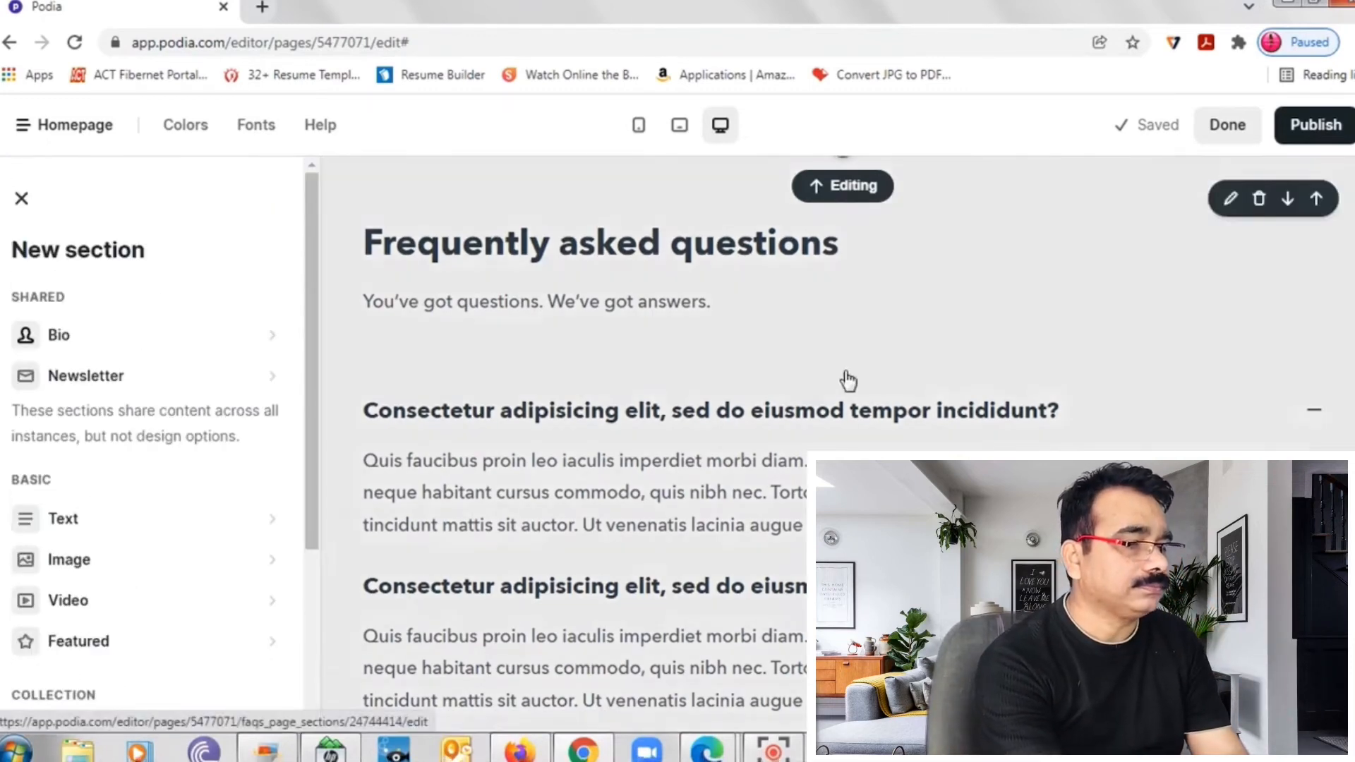
Step: Check the homepage again up to its header and publish the site changes
{"action": "scroll", "coordinate": [840, 459], "scroll_direction": "up", "scroll_amount": 10}
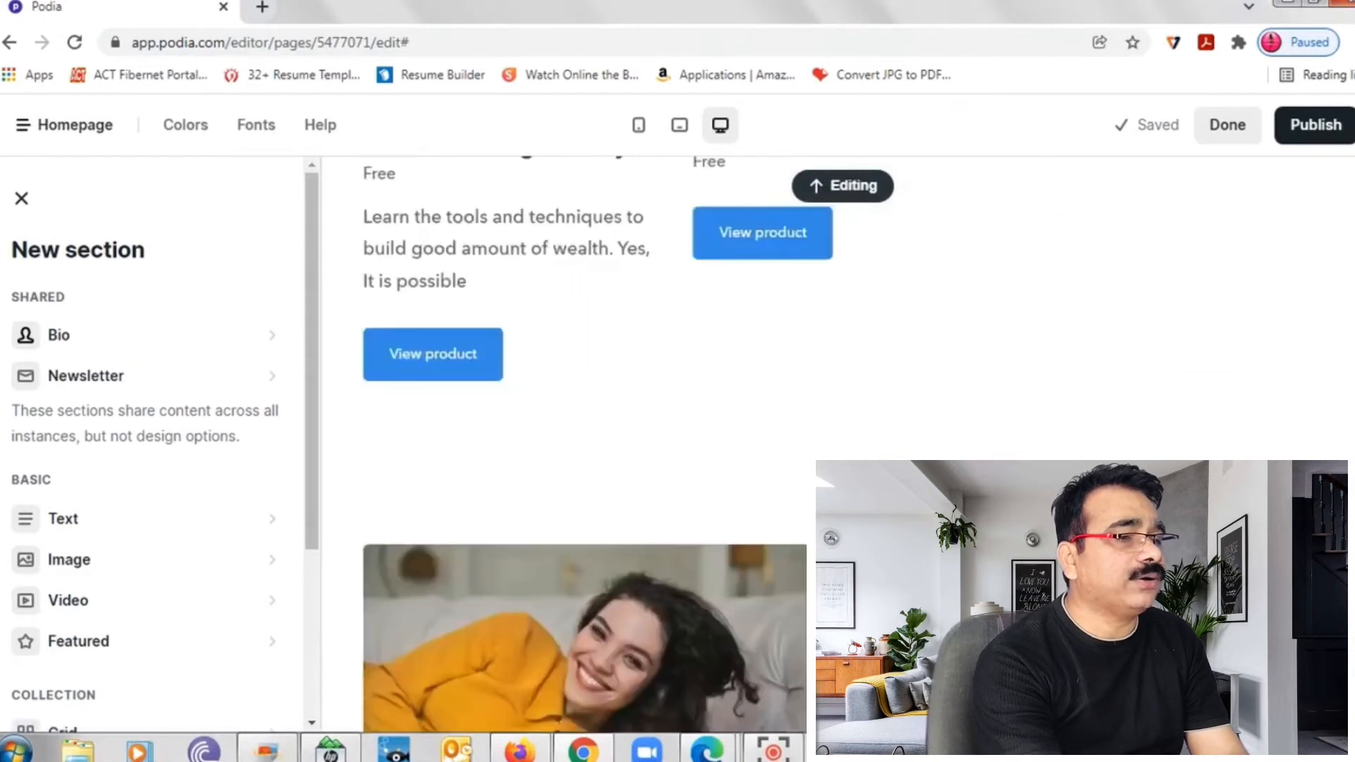
{"action": "scroll", "coordinate": [840, 445], "scroll_direction": "up", "scroll_amount": 5}
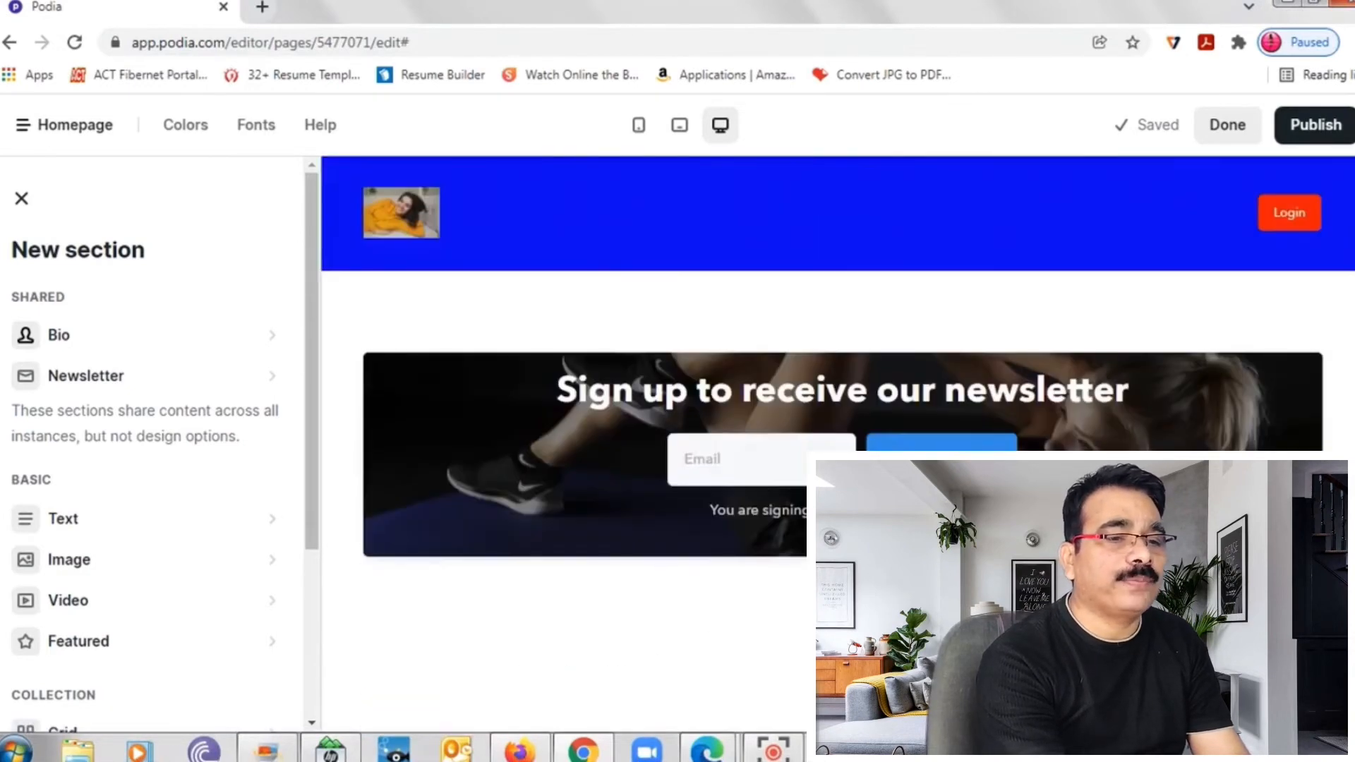
{"action": "left_click", "coordinate": [1330, 134]}
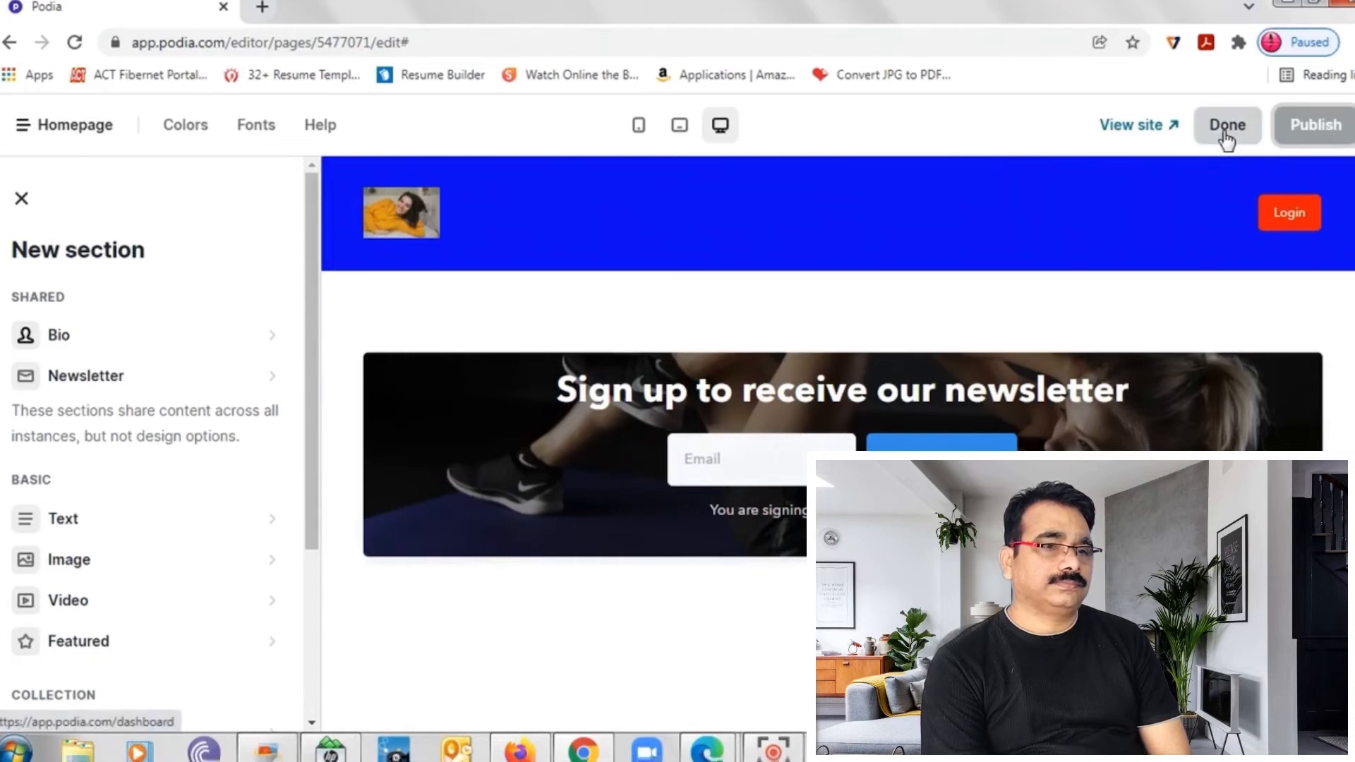
Step: Open the live site and review its published sections from the newsletter header down to the bio and footer
{"action": "left_click", "coordinate": [1138, 127]}
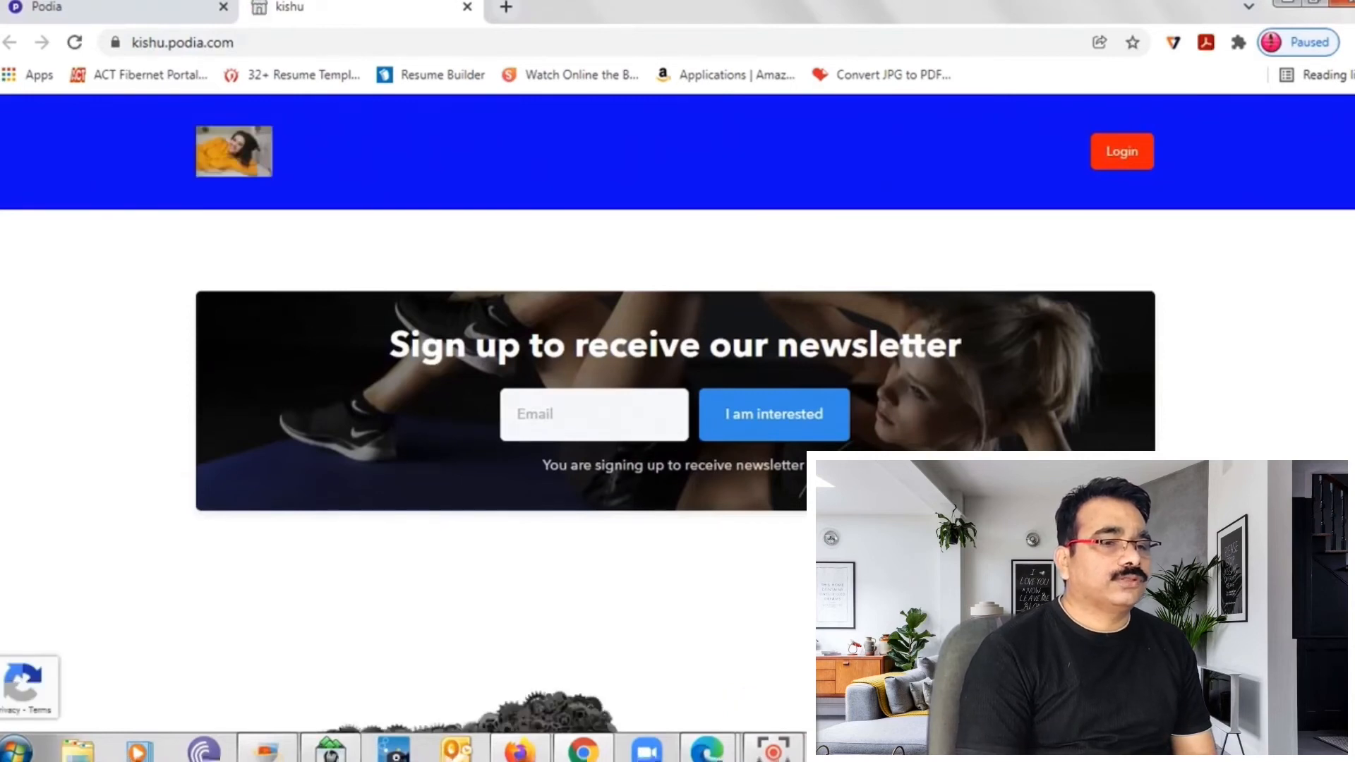
{"action": "scroll", "coordinate": [678, 423], "scroll_direction": "down", "scroll_amount": 10}
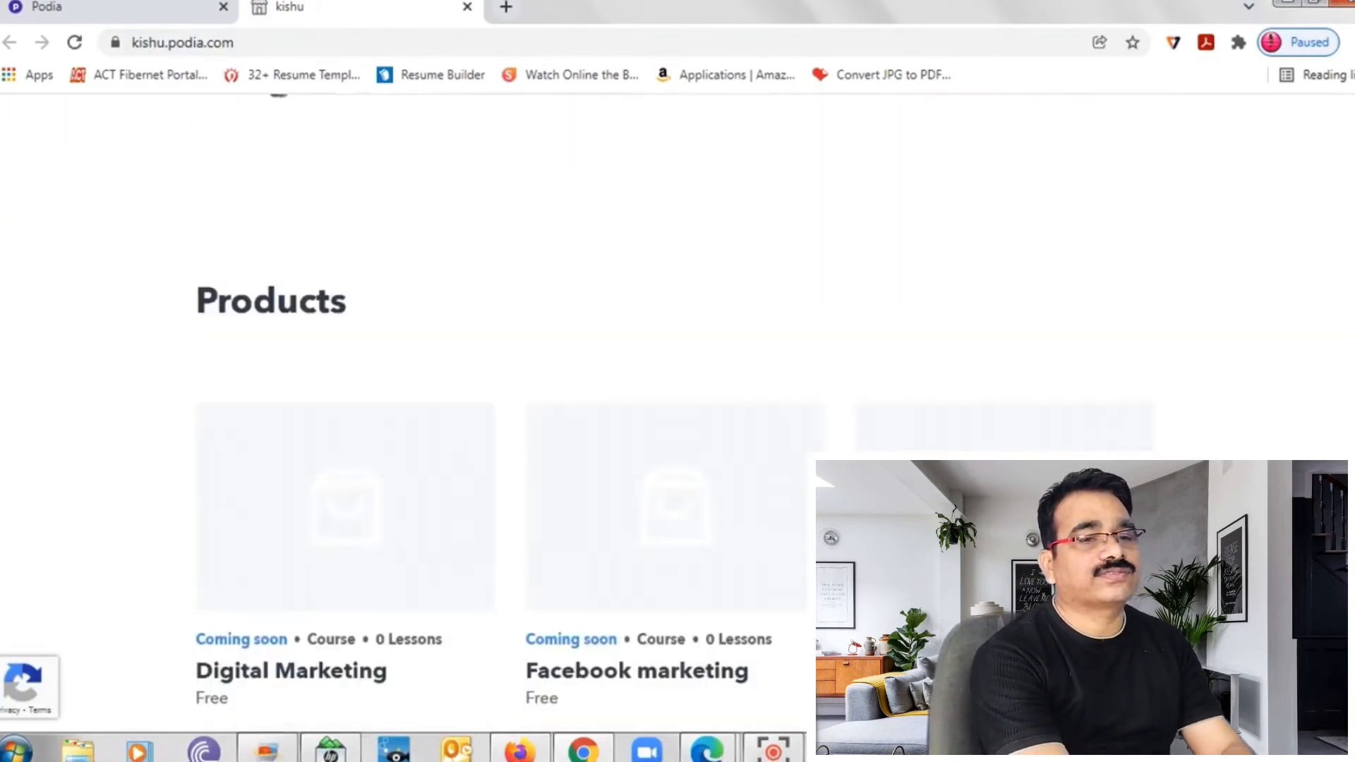
{"action": "scroll", "coordinate": [678, 424], "scroll_direction": "down", "scroll_amount": 15}
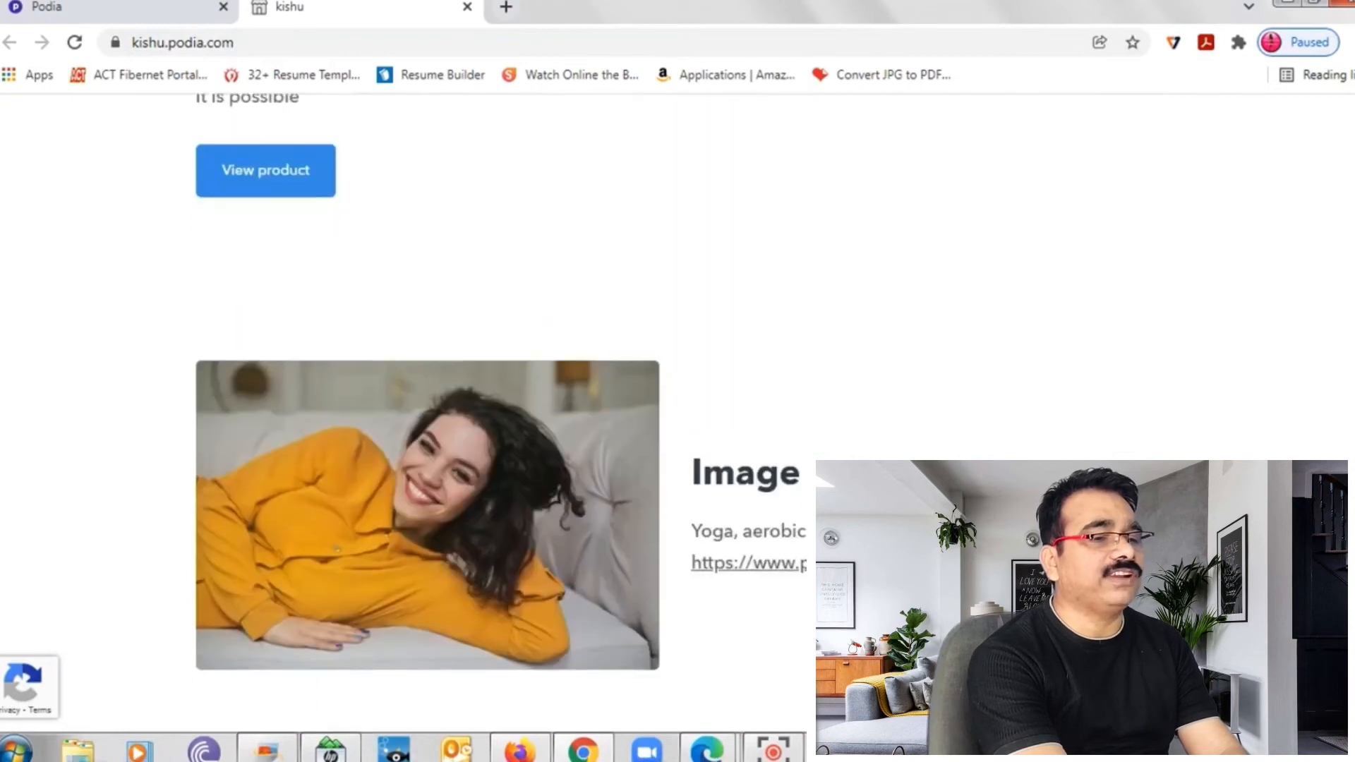
{"action": "scroll", "coordinate": [678, 423], "scroll_direction": "down", "scroll_amount": 5}
{"action": "scroll", "coordinate": [675, 414], "scroll_direction": "down", "scroll_amount": 15}
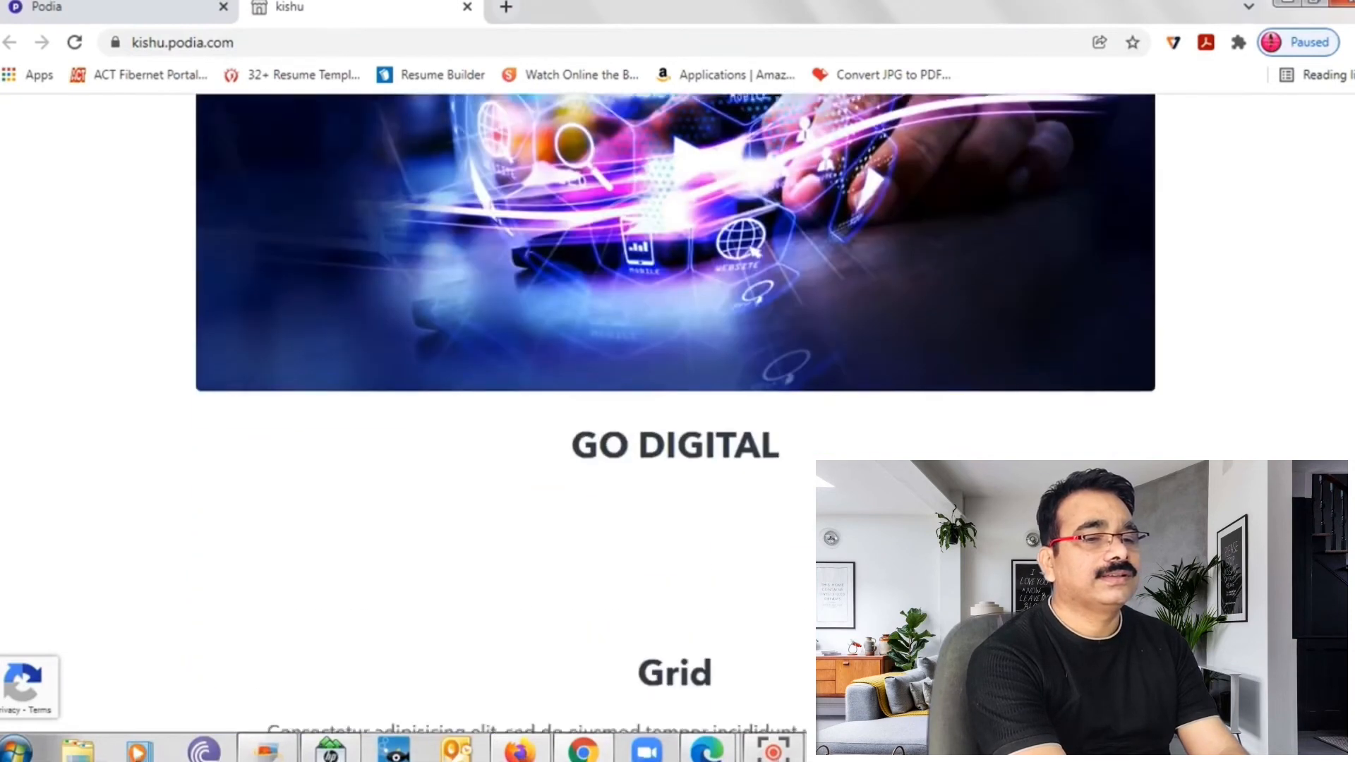
{"action": "scroll", "coordinate": [676, 414], "scroll_direction": "down", "scroll_amount": 10}
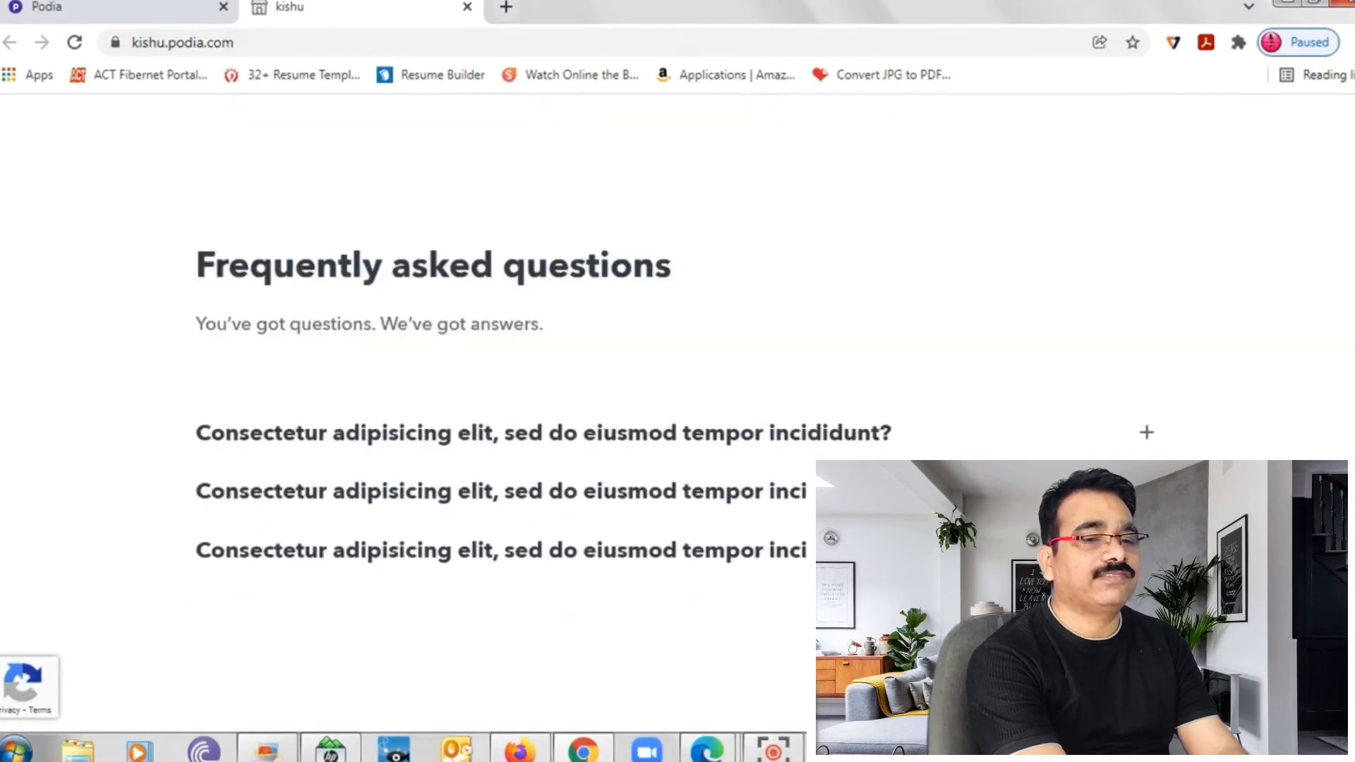
{"action": "scroll", "coordinate": [676, 413], "scroll_direction": "down", "scroll_amount": 10}
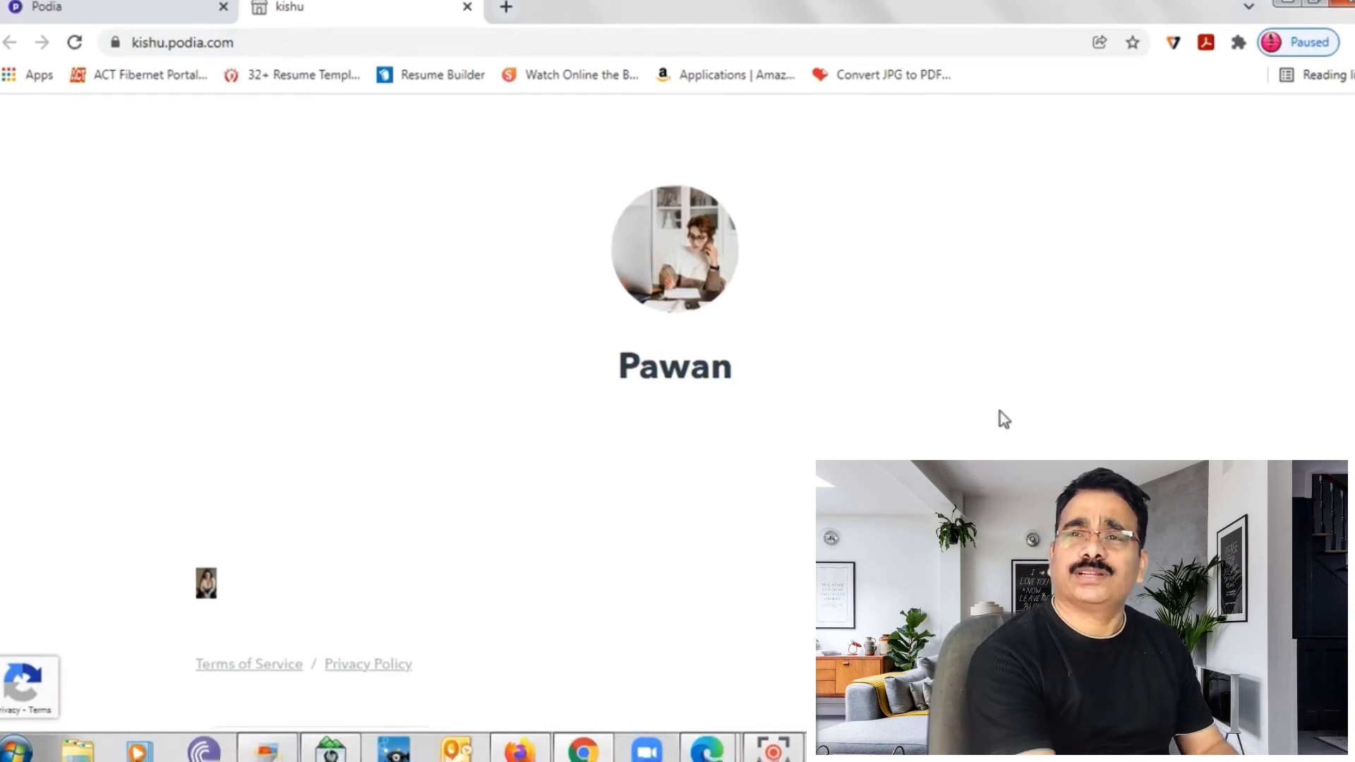
{"action": "scroll", "coordinate": [678, 353], "scroll_direction": "up", "scroll_amount": 4}
{"action": "scroll", "coordinate": [677, 353], "scroll_direction": "up", "scroll_amount": 20}
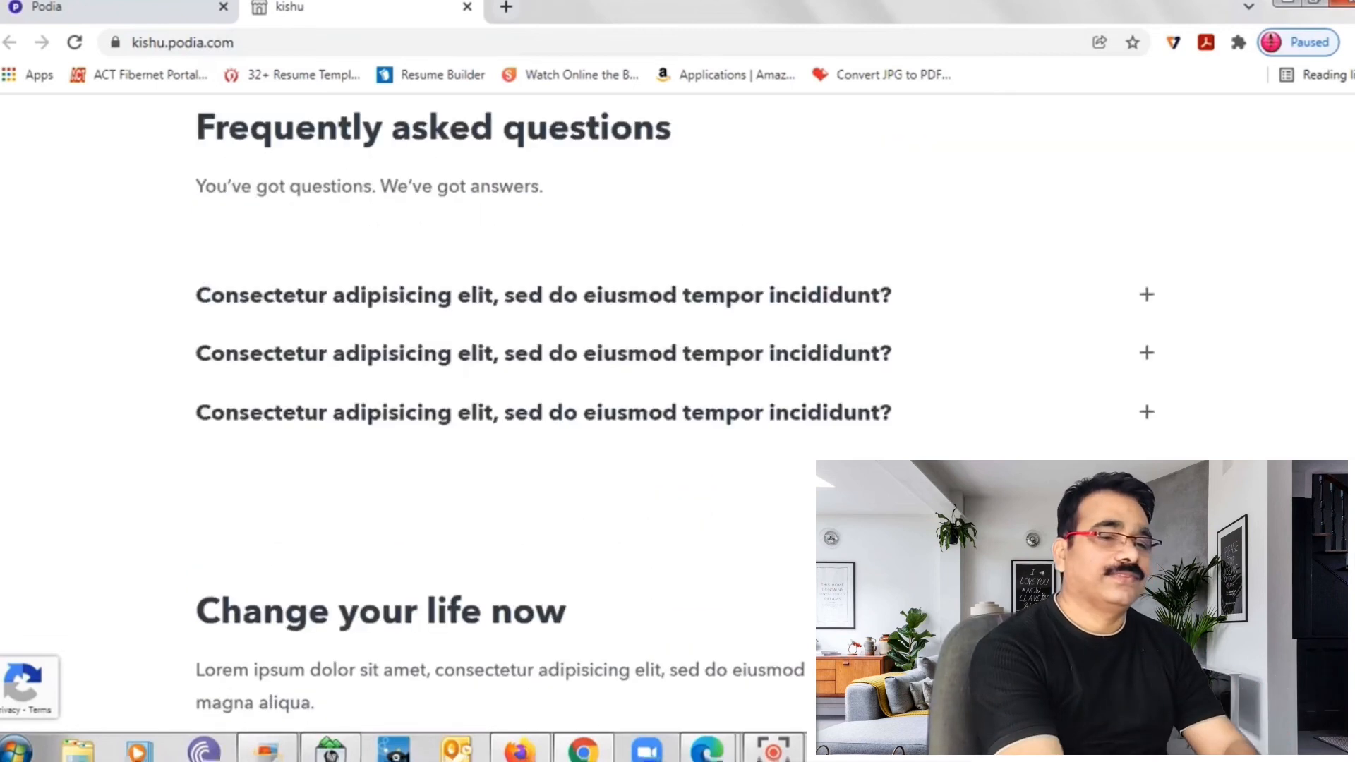